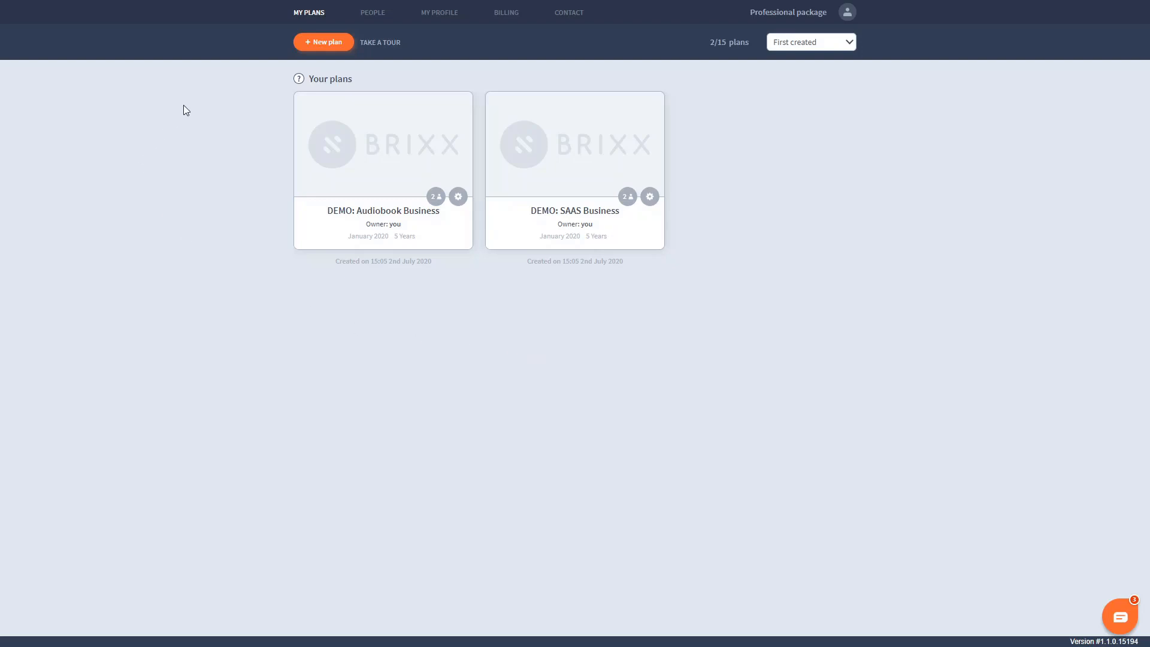
- Start a new plan and name it Audiobook Business
{"action": "left_click", "coordinate": [311, 43]}
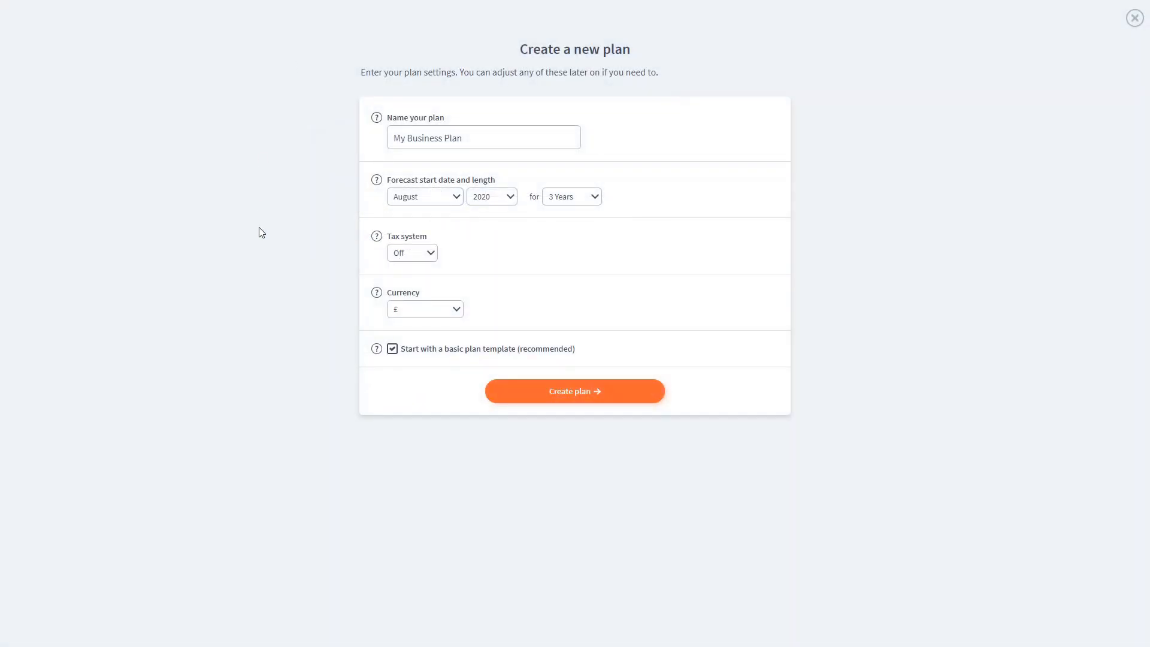
{"action": "triple_click", "coordinate": [499, 139]}
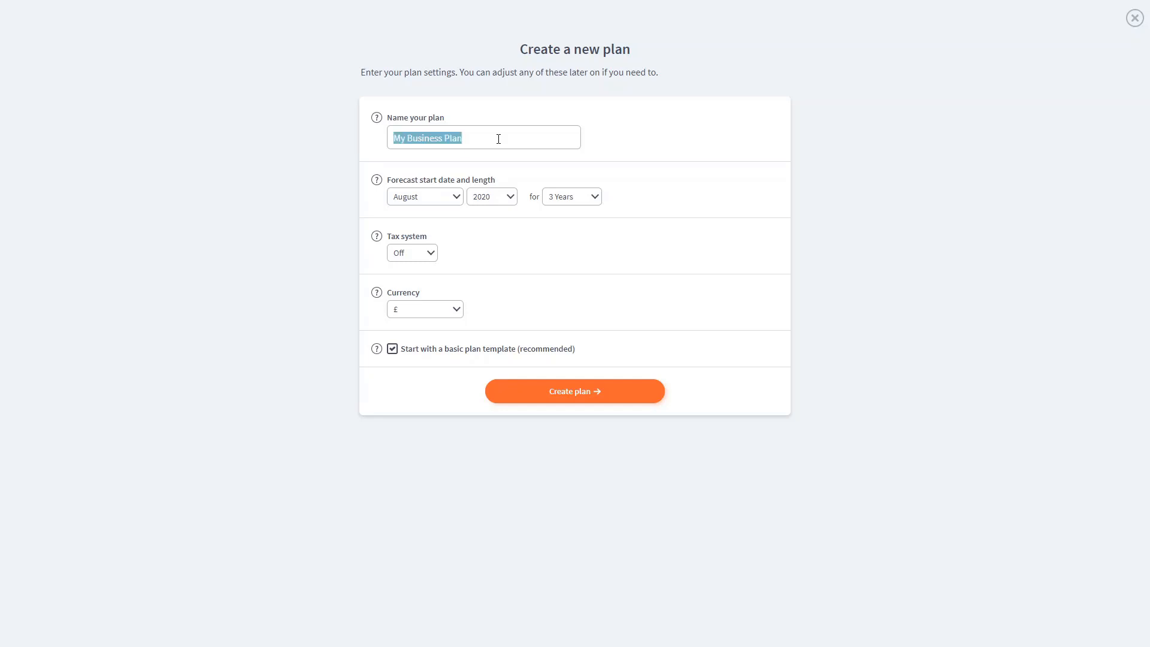
{"action": "type", "text": "A"}
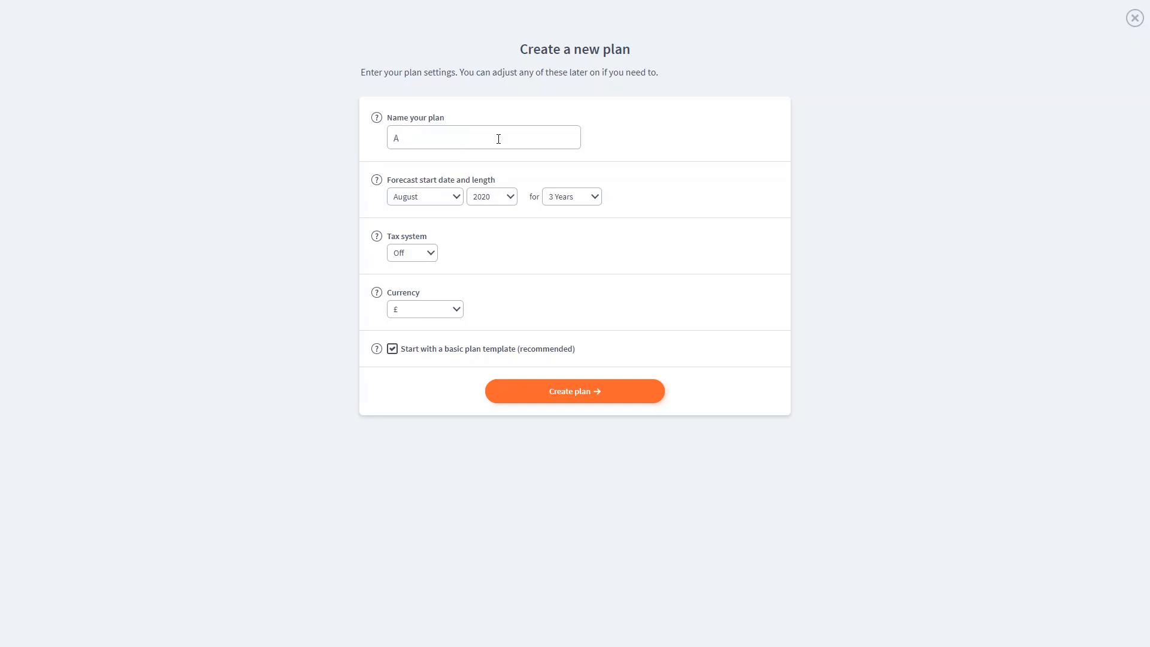
{"action": "type", "text": "udiobook Business"}
{"action": "left_click", "coordinate": [607, 112]}
- Set the plan's forecast to start in January 2021 and run for 3 years
{"action": "left_click", "coordinate": [431, 200]}
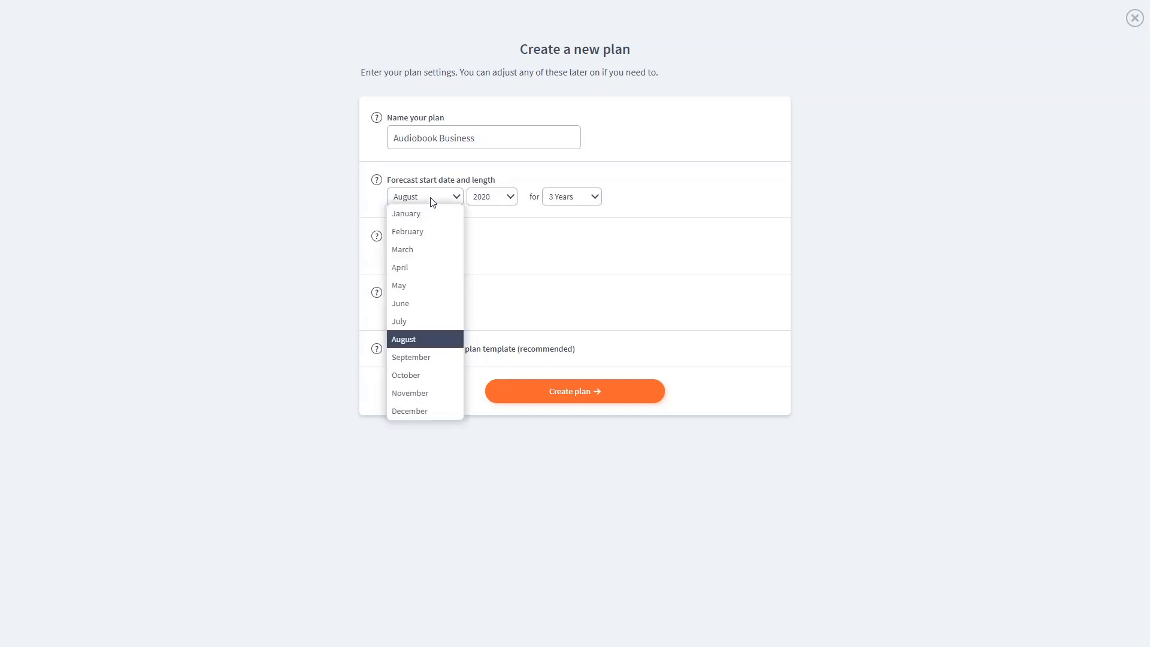
{"action": "left_click", "coordinate": [435, 216]}
{"action": "left_click", "coordinate": [488, 204]}
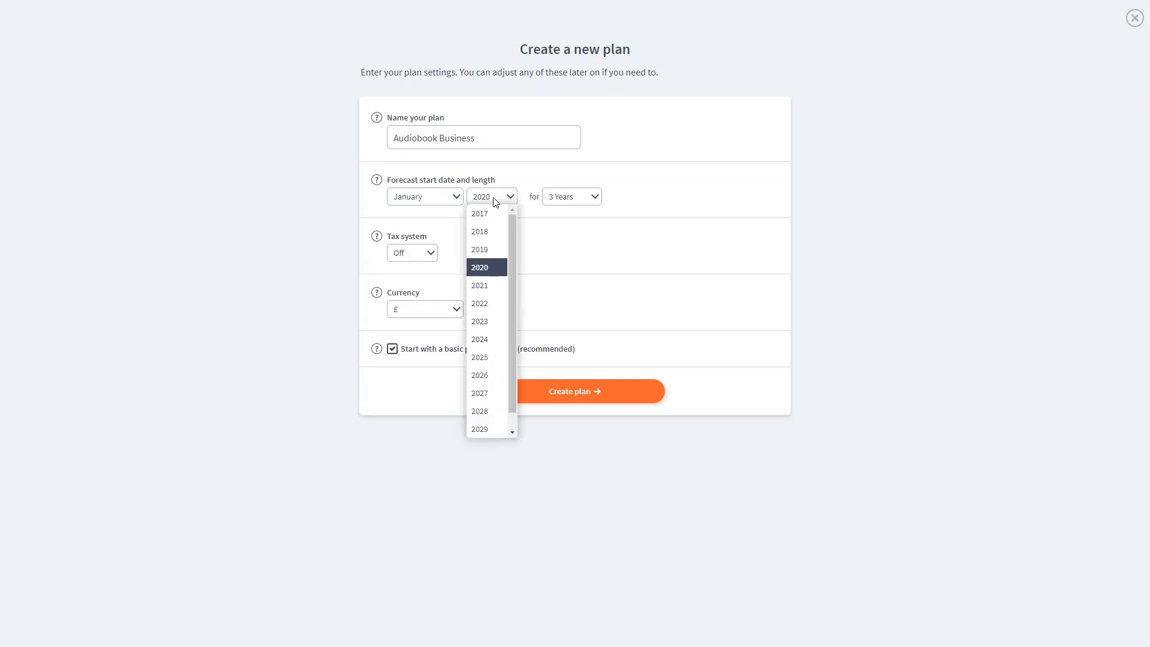
{"action": "left_click", "coordinate": [496, 286]}
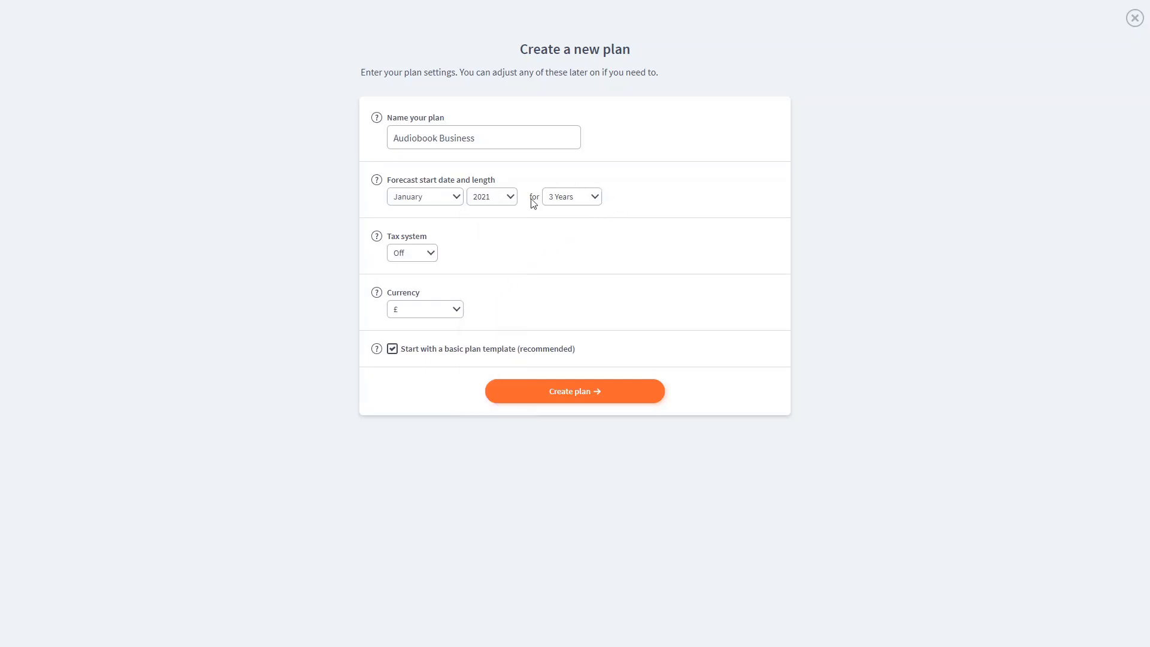
{"action": "left_click", "coordinate": [596, 199]}
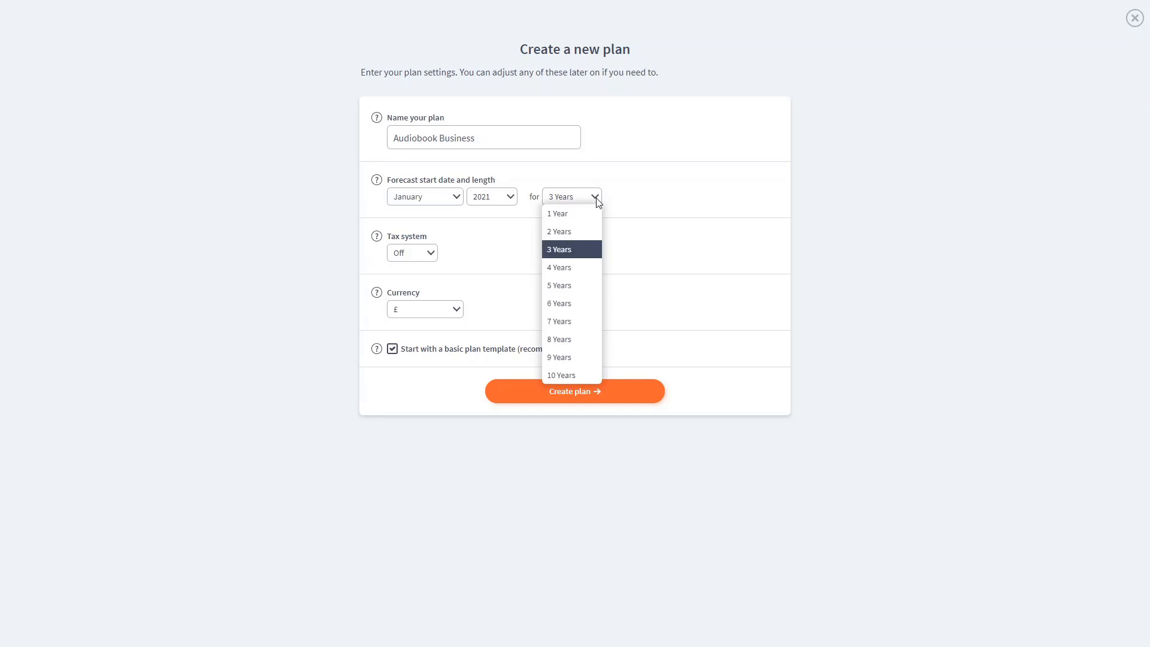
{"action": "left_click", "coordinate": [569, 251]}
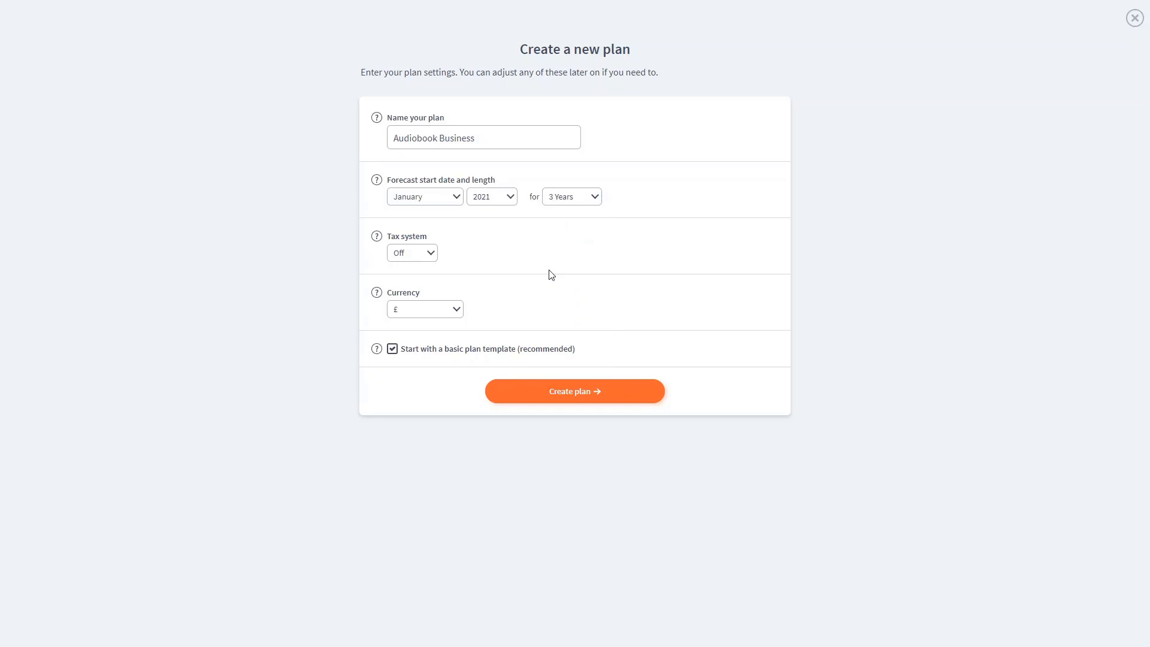
- Keep the tax system off and the currency as £, and create the plan without the basic plan template
{"action": "left_click", "coordinate": [429, 257]}
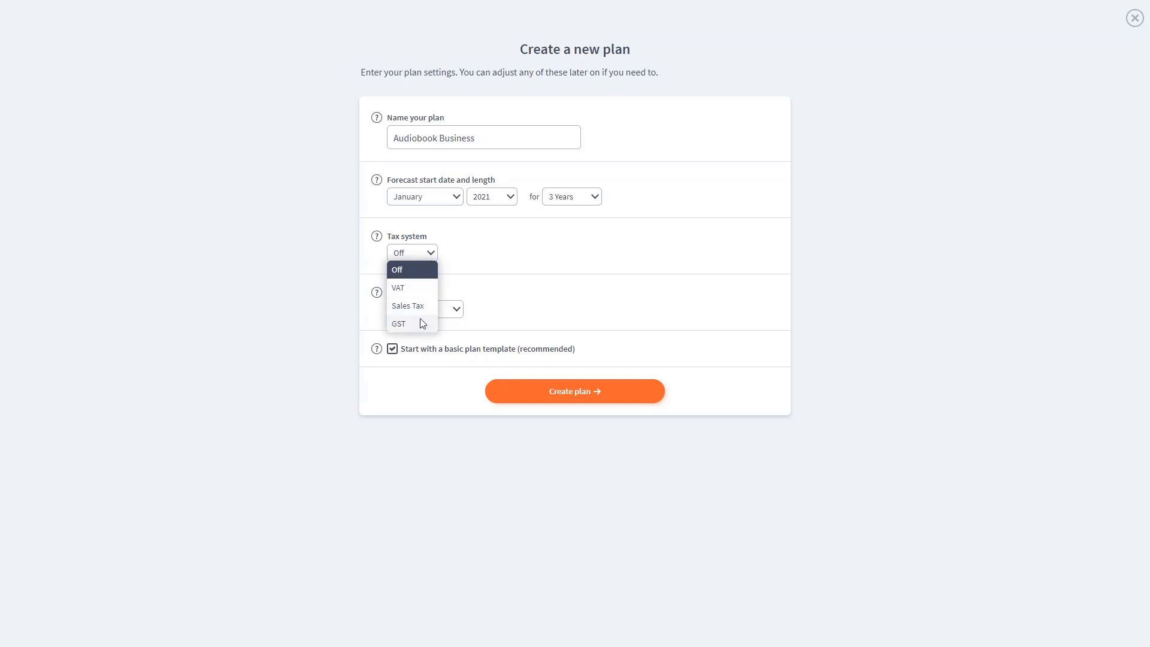
{"action": "left_click", "coordinate": [418, 270]}
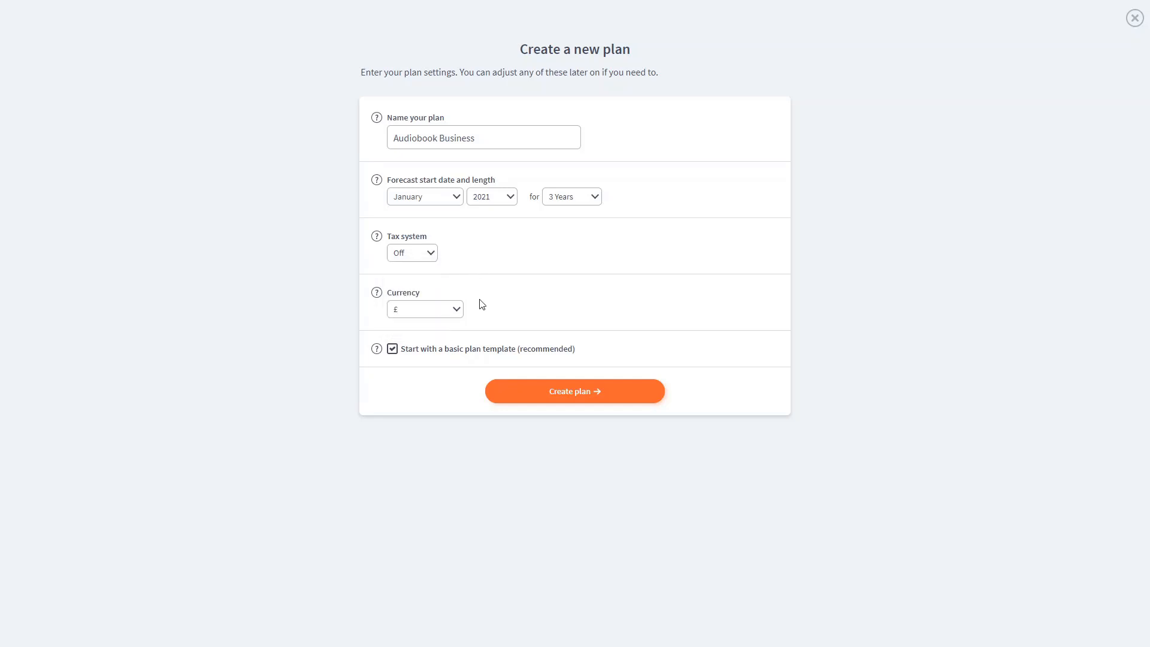
{"action": "left_click", "coordinate": [451, 310]}
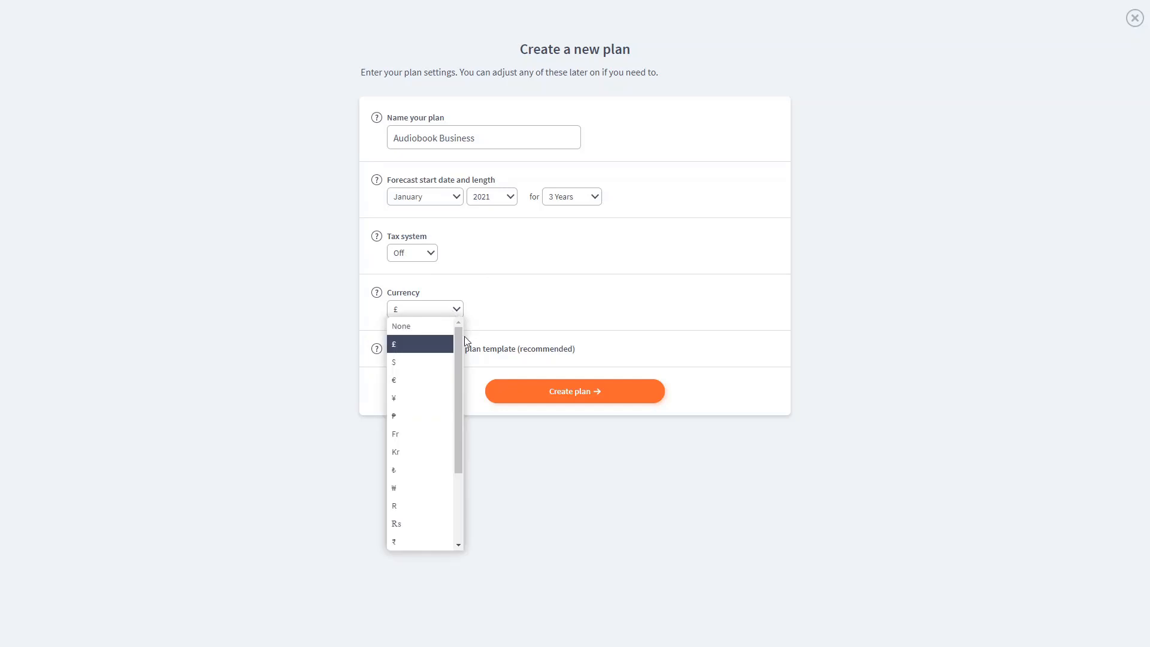
{"action": "left_click_drag", "start_coordinate": [458, 338], "coordinate": [457, 372]}
{"action": "left_click", "coordinate": [495, 314]}
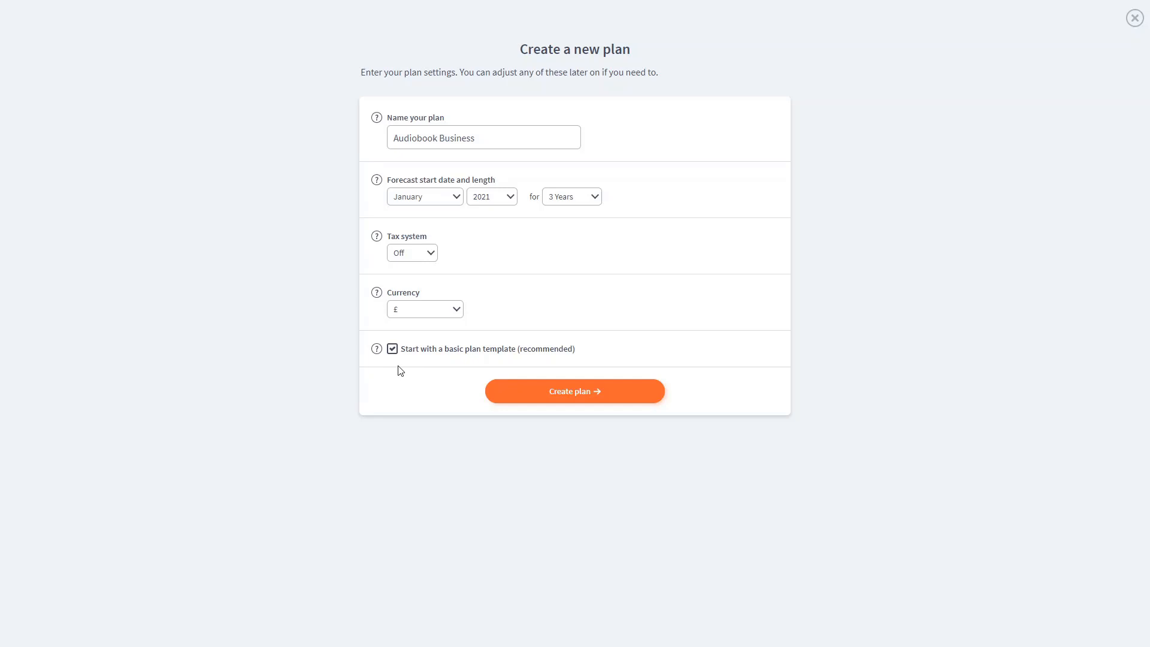
{"action": "left_click", "coordinate": [393, 349]}
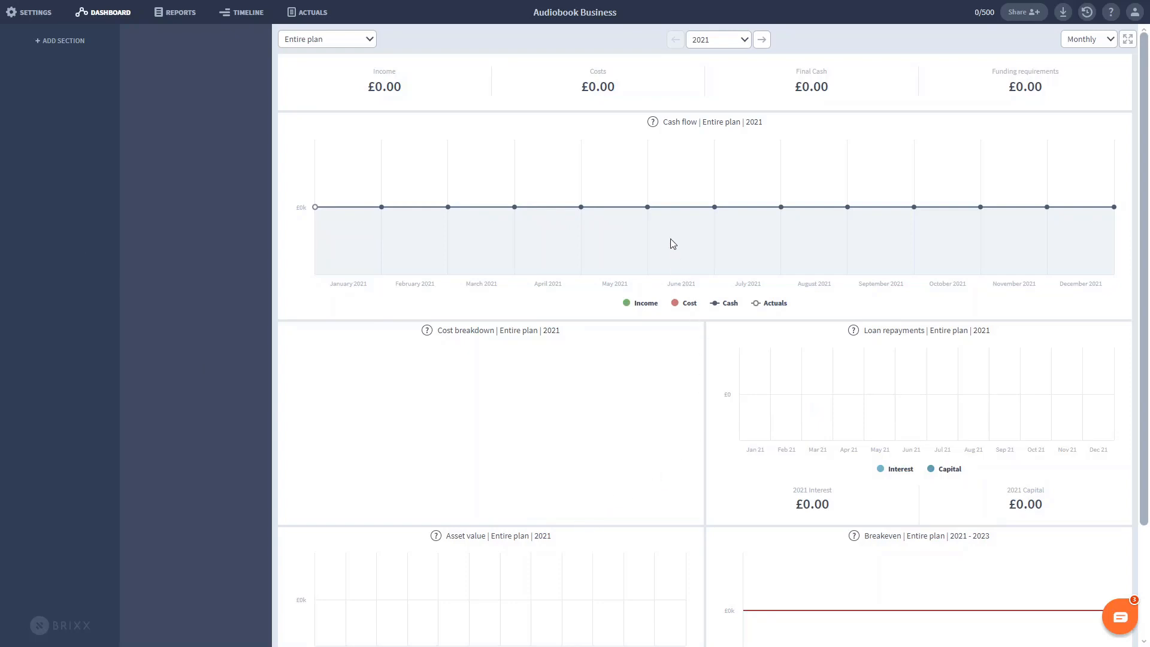
- Look through the empty plan's dashboard charts, cash flow report and timeline, and return to the dashboard
{"action": "scroll", "coordinate": [1149, 265], "scroll_direction": "down", "scroll_amount": 2}
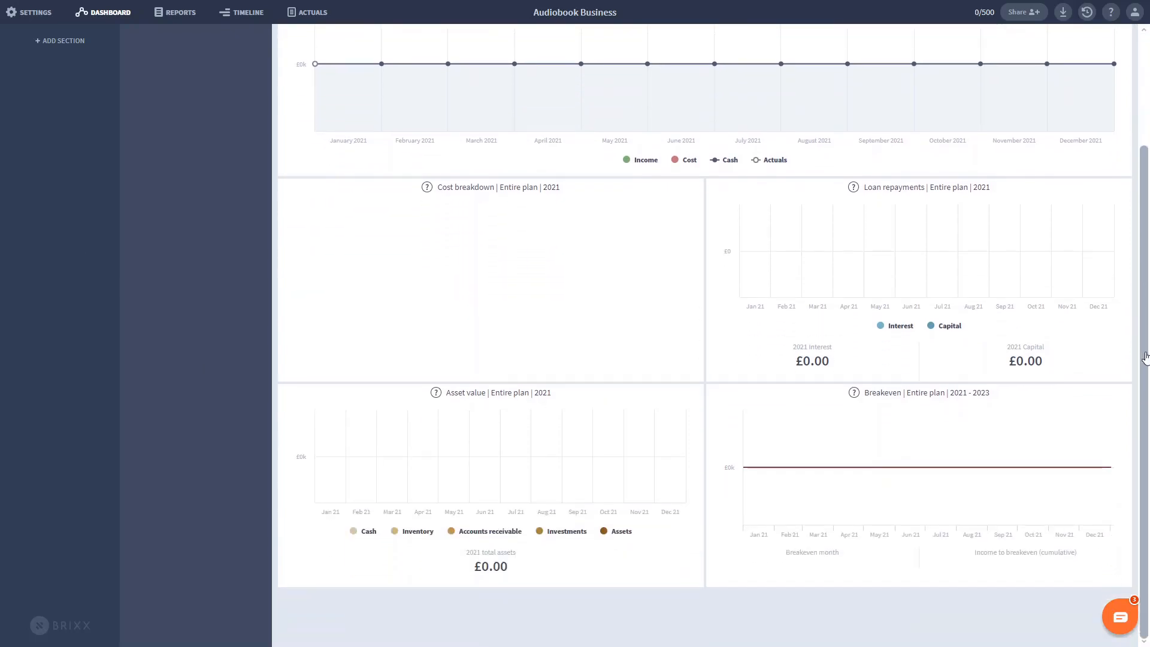
{"action": "scroll", "coordinate": [1149, 315], "scroll_direction": "up", "scroll_amount": 2}
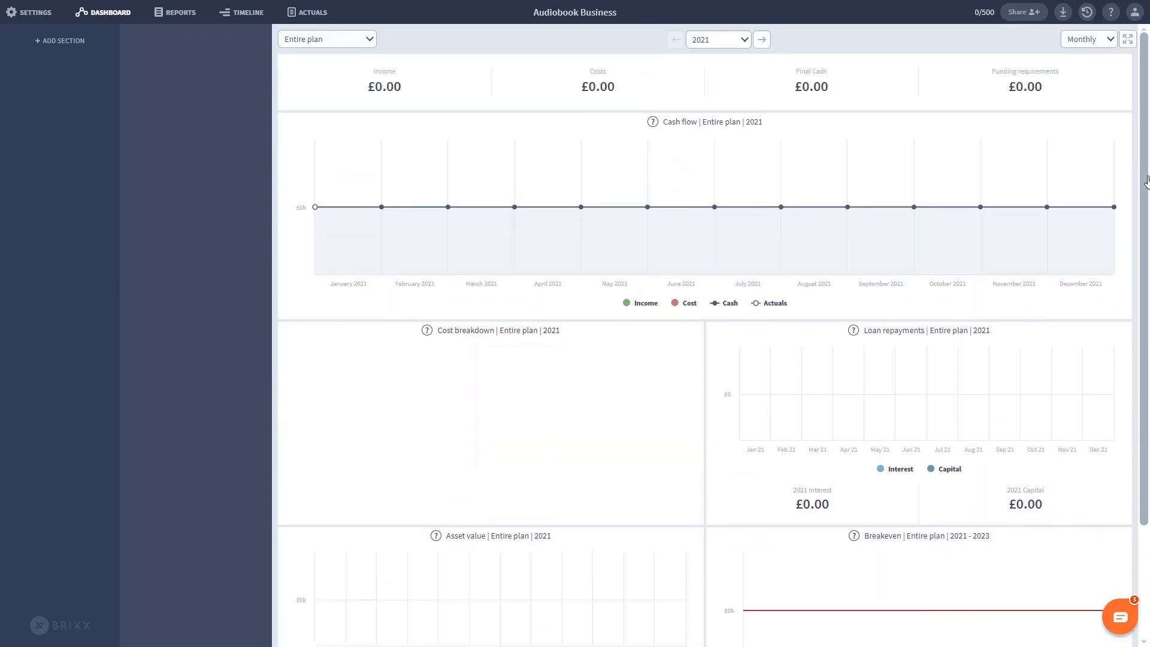
{"action": "left_click", "coordinate": [178, 13]}
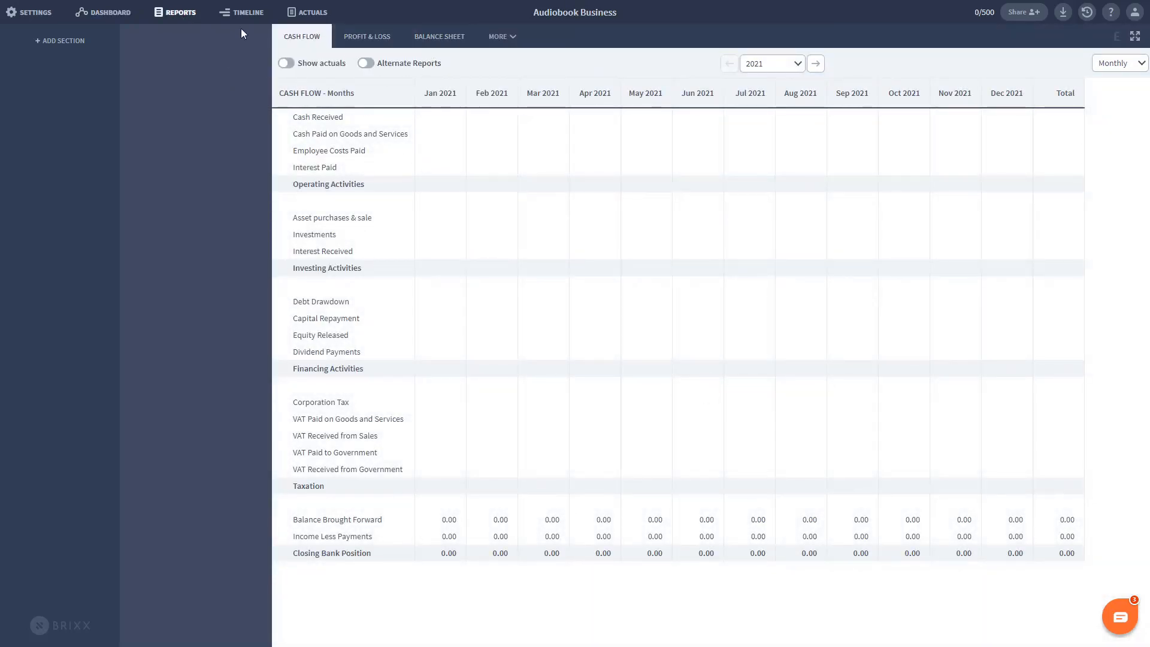
{"action": "left_click", "coordinate": [246, 13]}
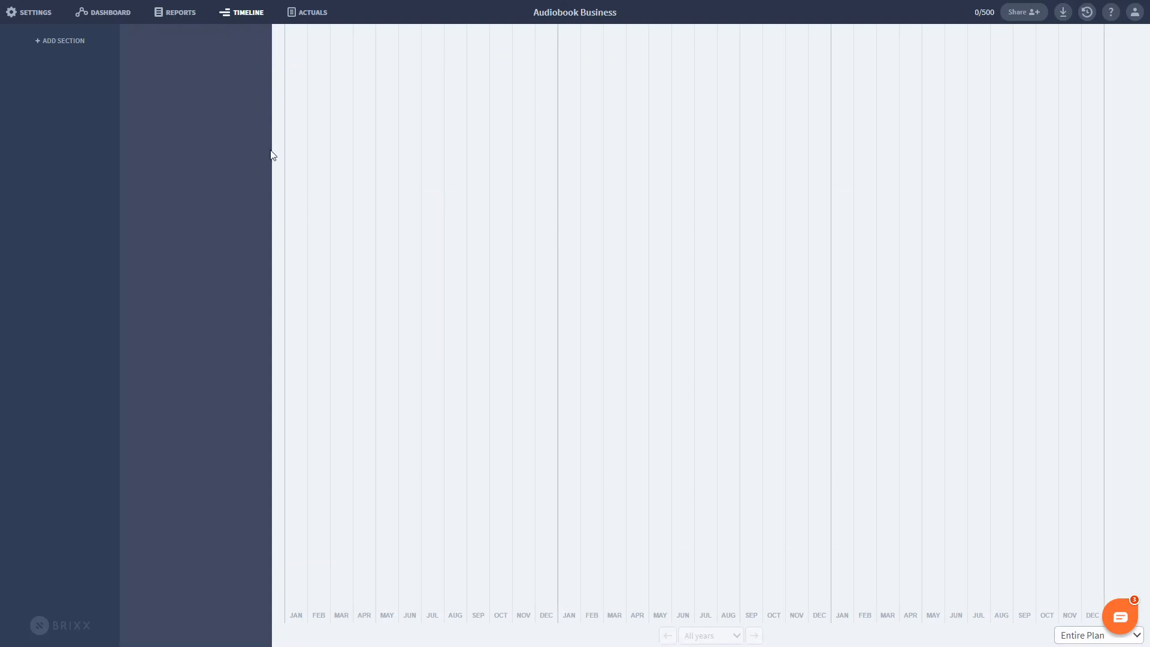
{"action": "left_click", "coordinate": [114, 14]}
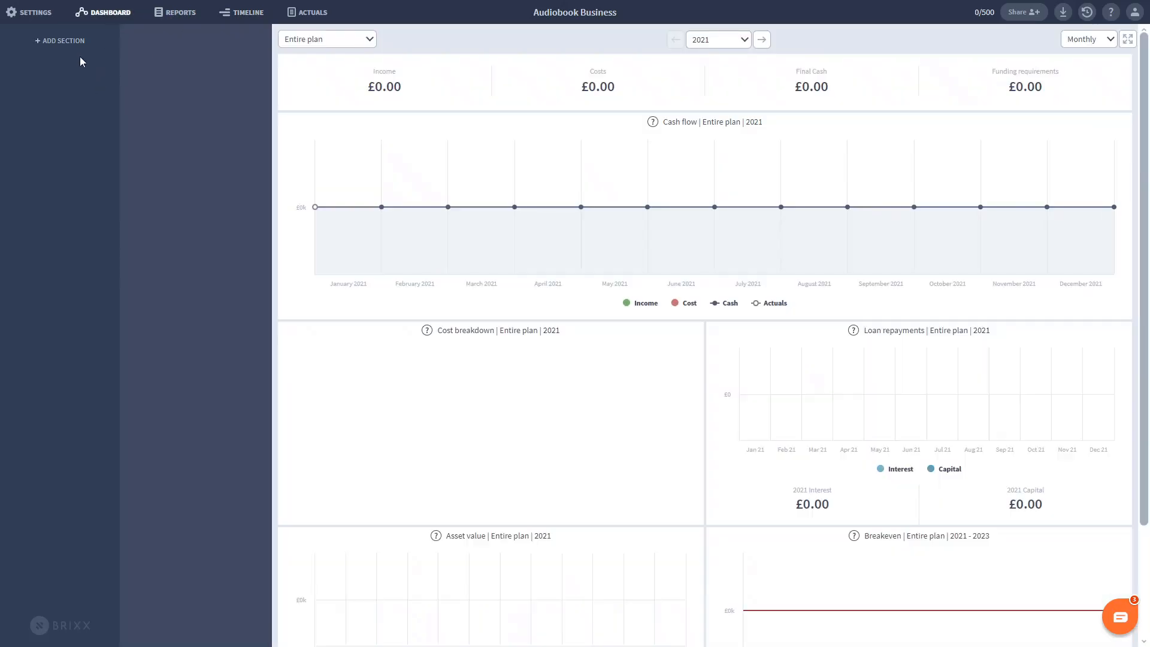
- Add a section named Sales to the plan and create a group named Publishers inside it
{"action": "left_click", "coordinate": [67, 43]}
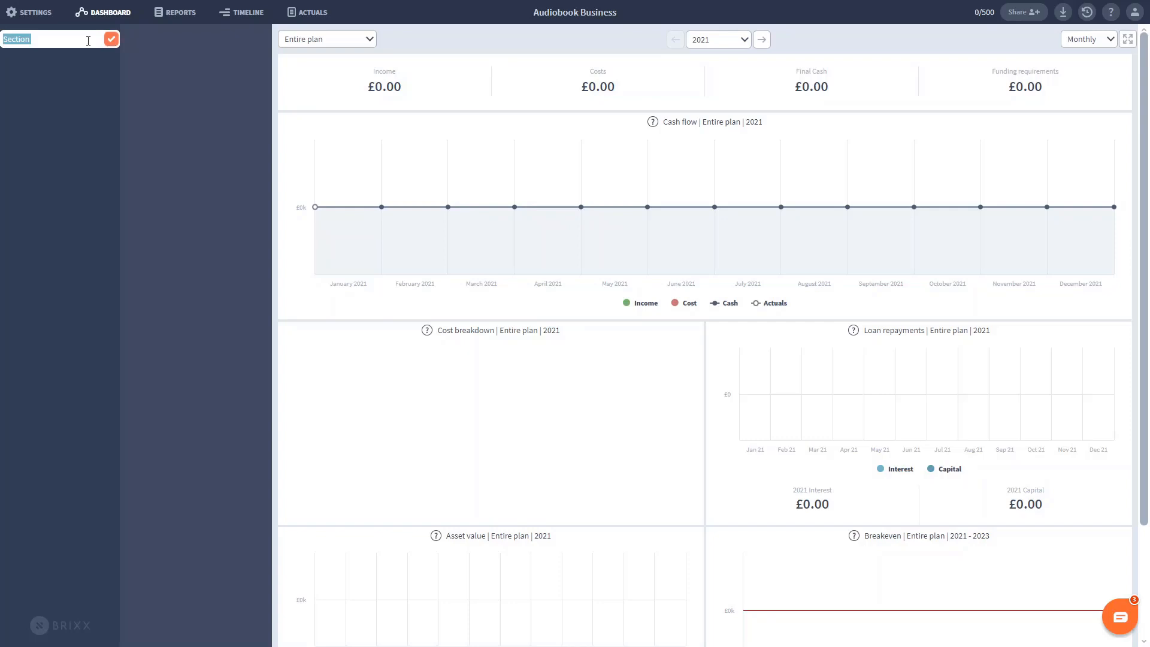
{"action": "type", "text": "Sales"}
{"action": "key", "text": "Return"}
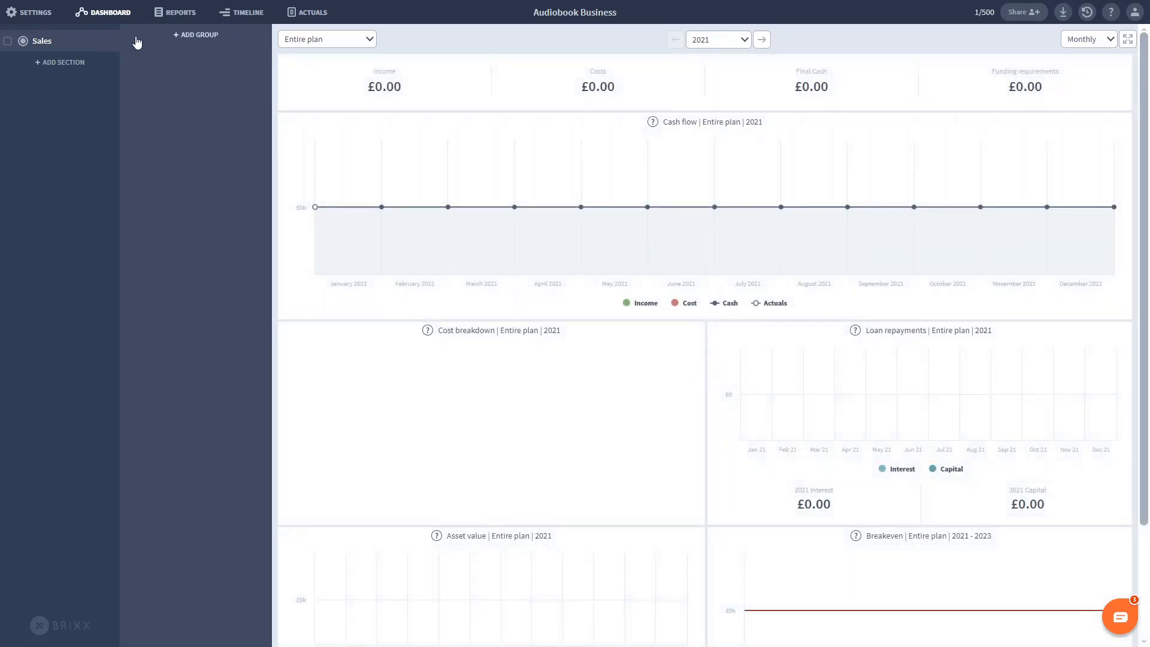
{"action": "left_click", "coordinate": [208, 35]}
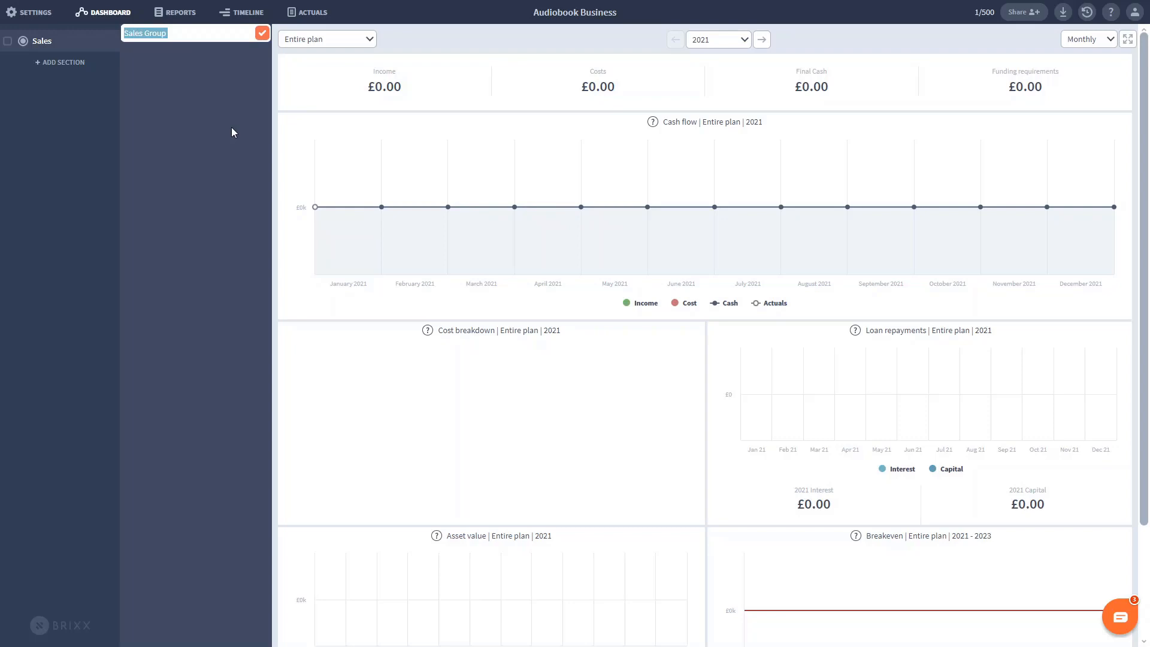
{"action": "type", "text": "Publishers"}
{"action": "key", "text": "Return"}
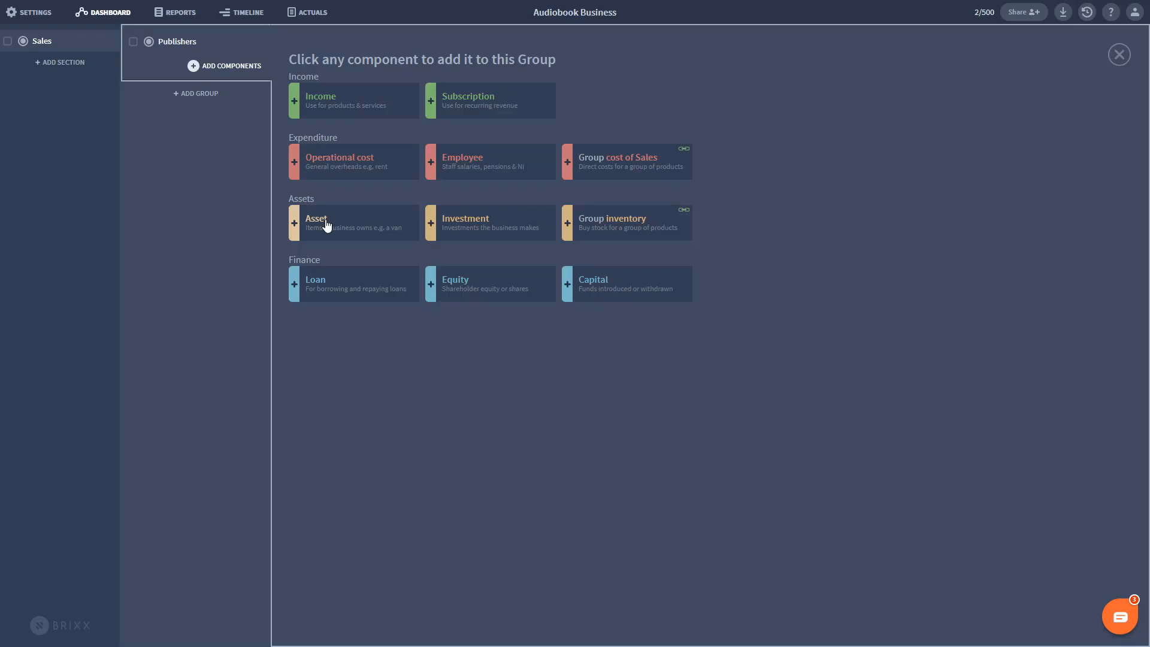
- Add an Income component to the Publishers group and rename it Random House
{"action": "left_click", "coordinate": [351, 104]}
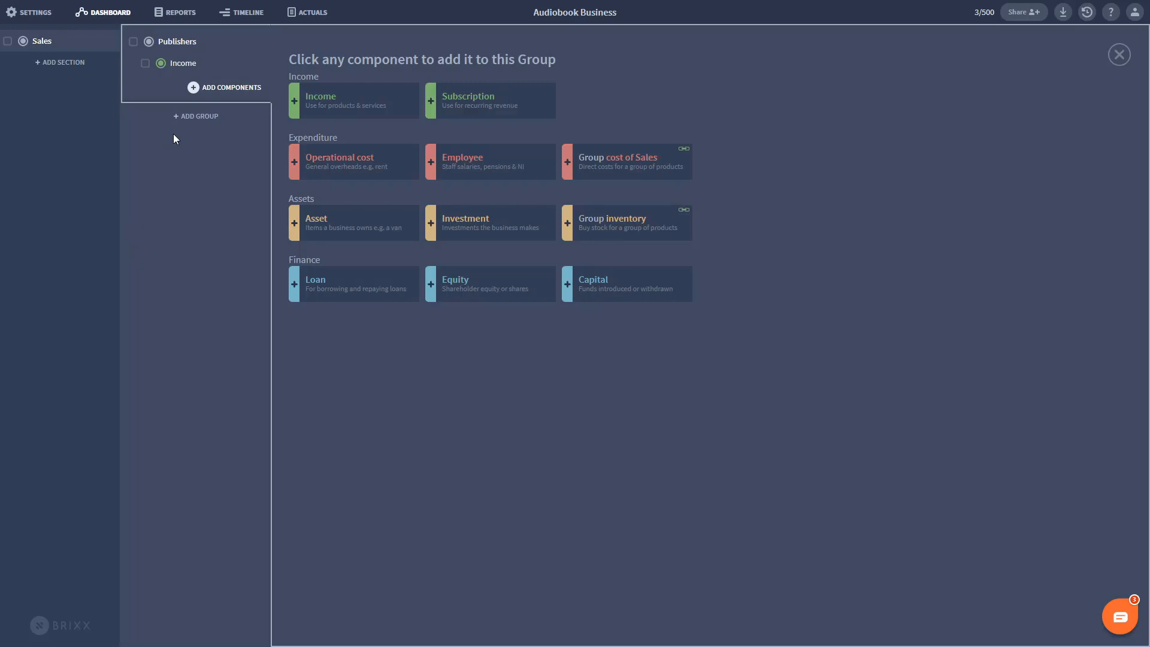
{"action": "left_click", "coordinate": [191, 63]}
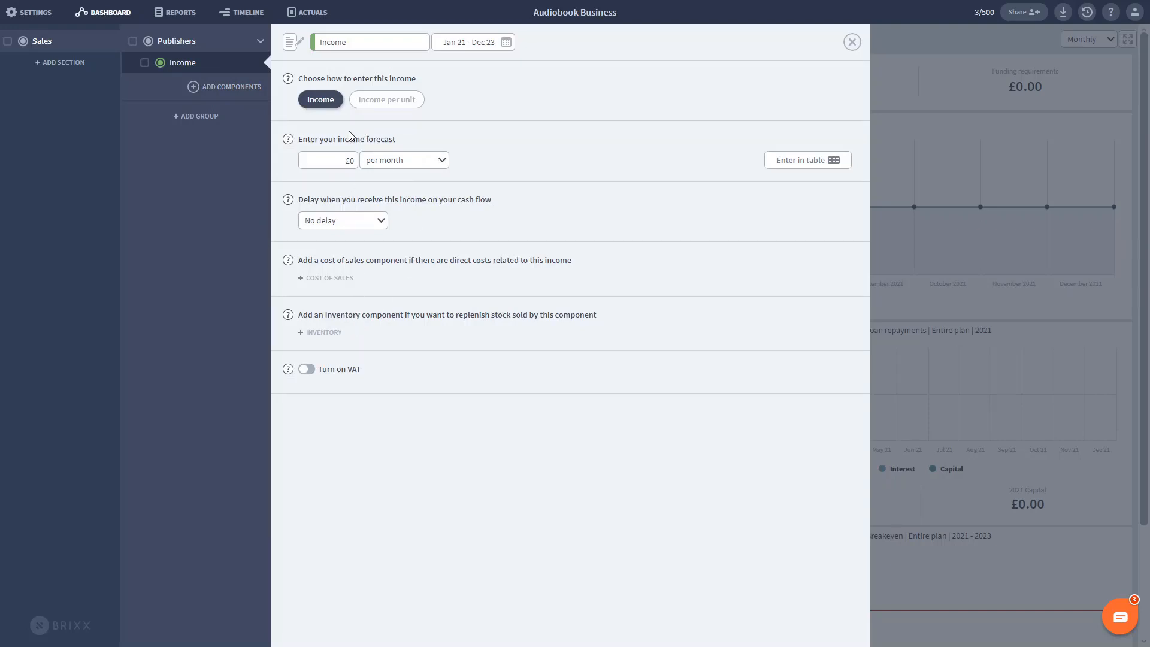
{"action": "double_click", "coordinate": [354, 43]}
{"action": "type", "text": "Random "}
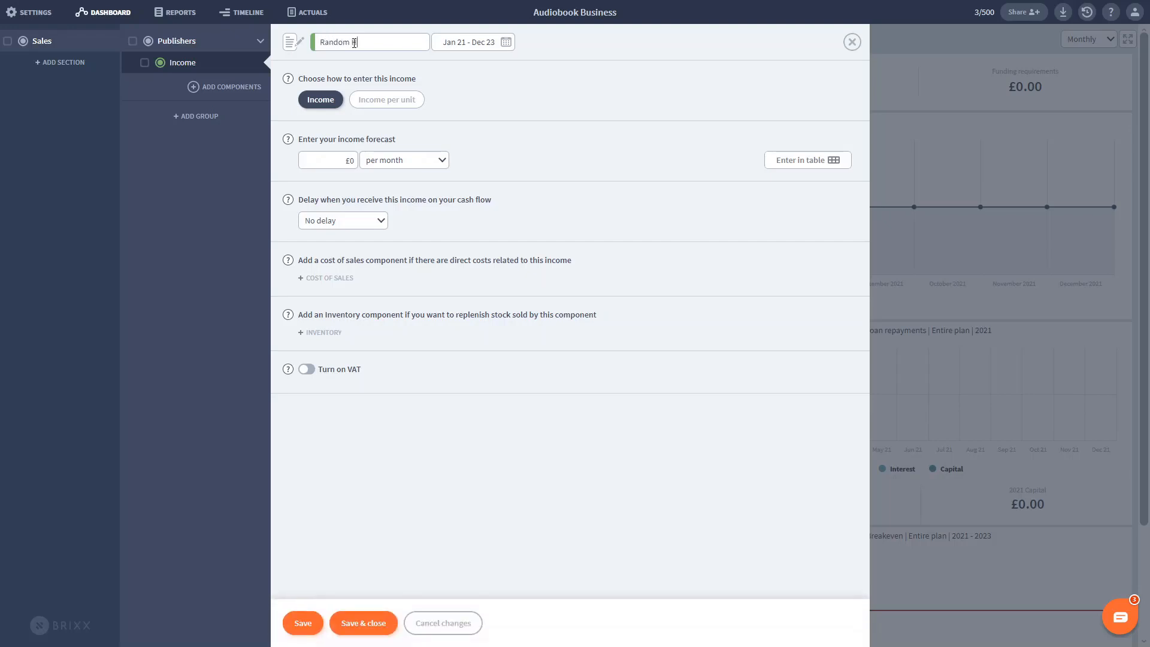
{"action": "type", "text": "House"}
- Set the Random House income forecast to £1000 per month, then save and close the component
{"action": "left_click", "coordinate": [321, 165]}
{"action": "type", "text": "1000"}
{"action": "left_click", "coordinate": [666, 138]}
{"action": "left_click", "coordinate": [366, 623]}
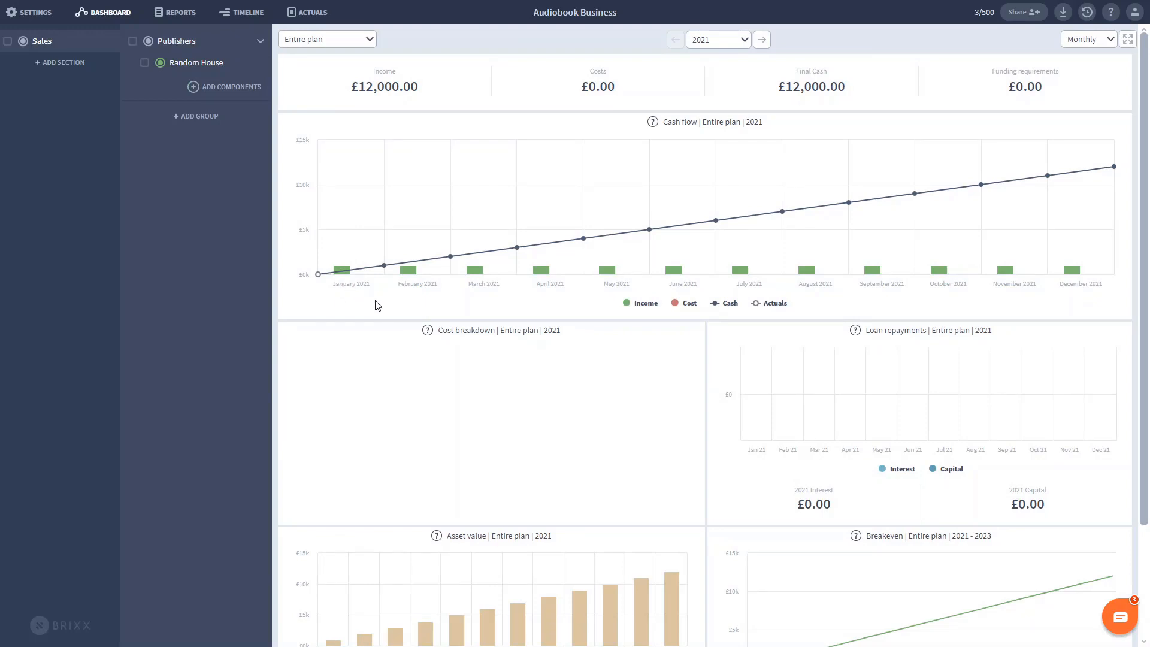
- Examine the dashboard's cash flow chart, the available year ranges and the 2021 income total
{"action": "mouse_move", "coordinate": [608, 275]}
{"action": "left_click", "coordinate": [735, 45]}
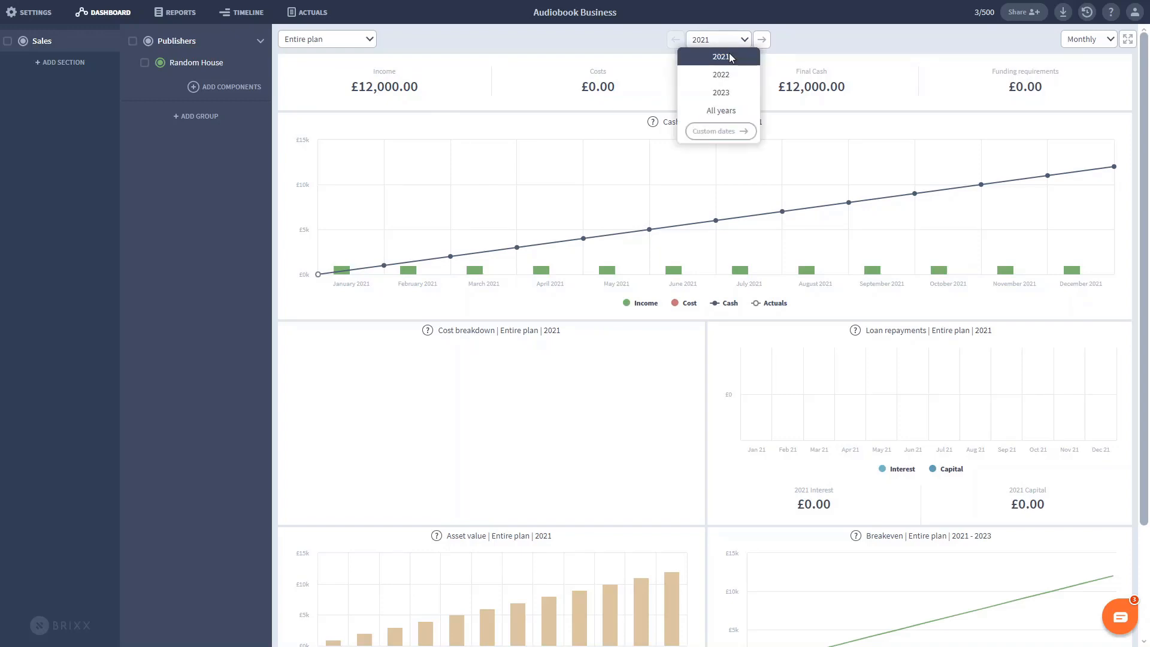
{"action": "left_click", "coordinate": [577, 53]}
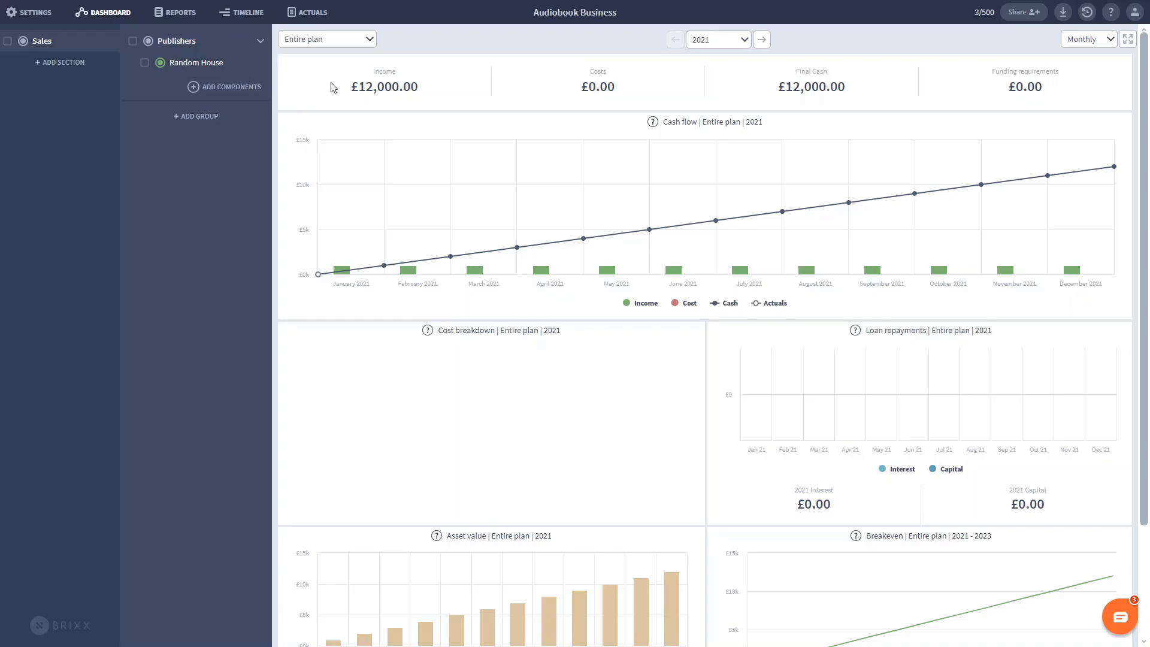
{"action": "left_click_drag", "start_coordinate": [348, 87], "coordinate": [422, 90]}
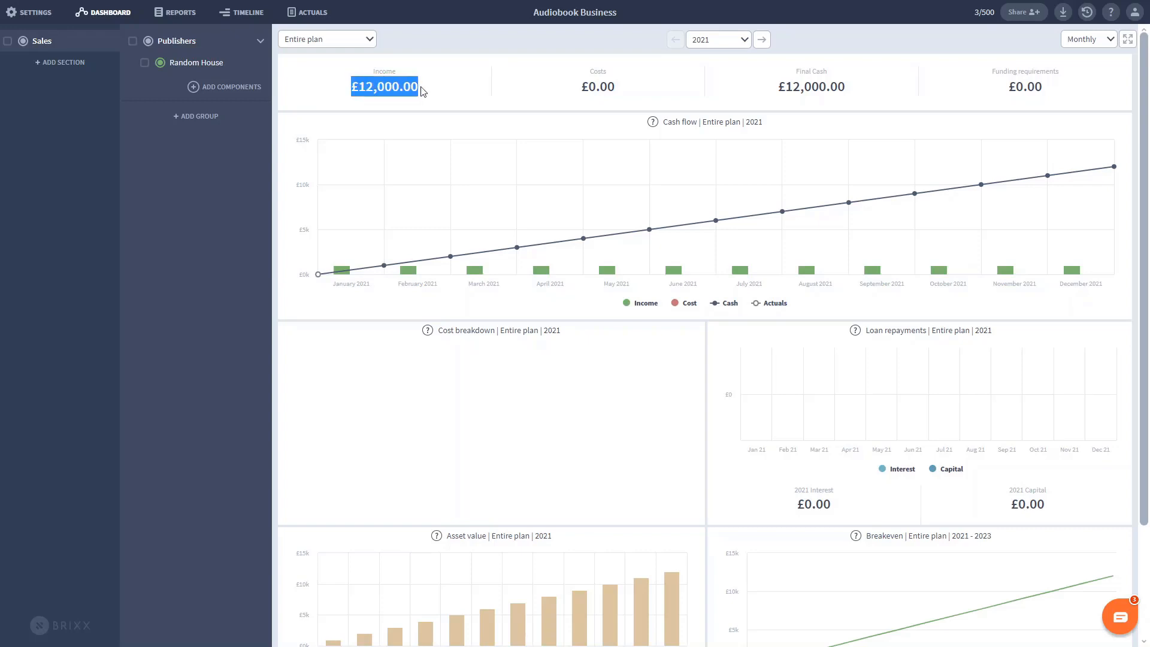
{"action": "left_click", "coordinate": [423, 91]}
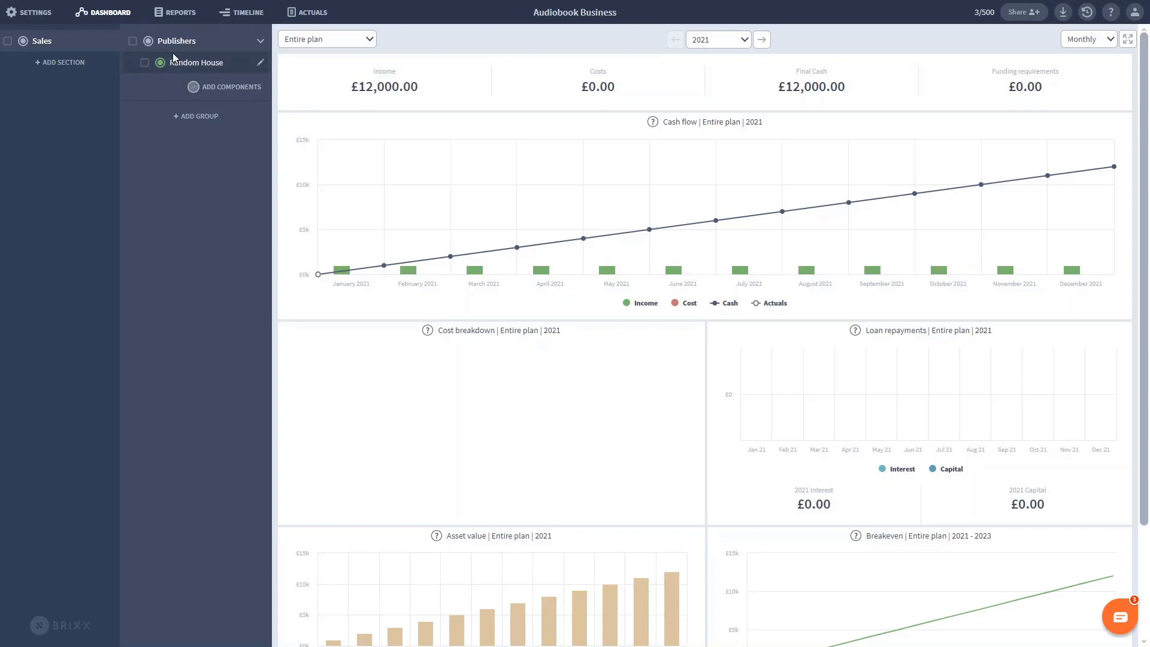
- View the cash flow report with Cash Received expanded through Sales and Publishers, and examine the Cash Paid on Goods and Services row
{"action": "left_click", "coordinate": [180, 16]}
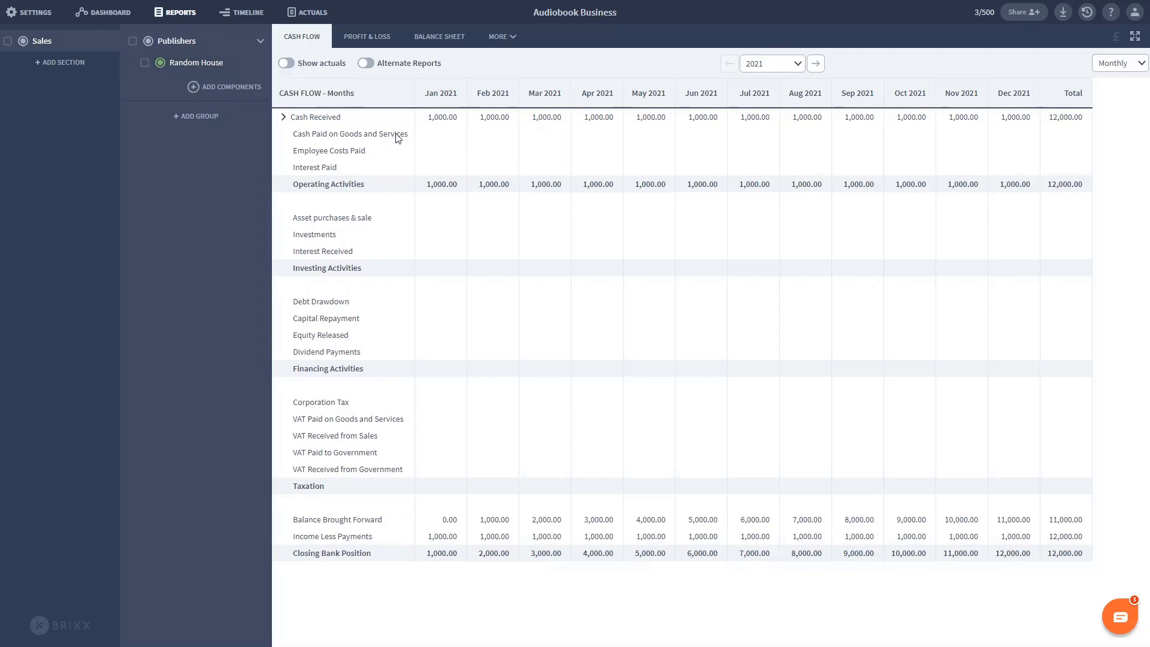
{"action": "left_click", "coordinate": [284, 118]}
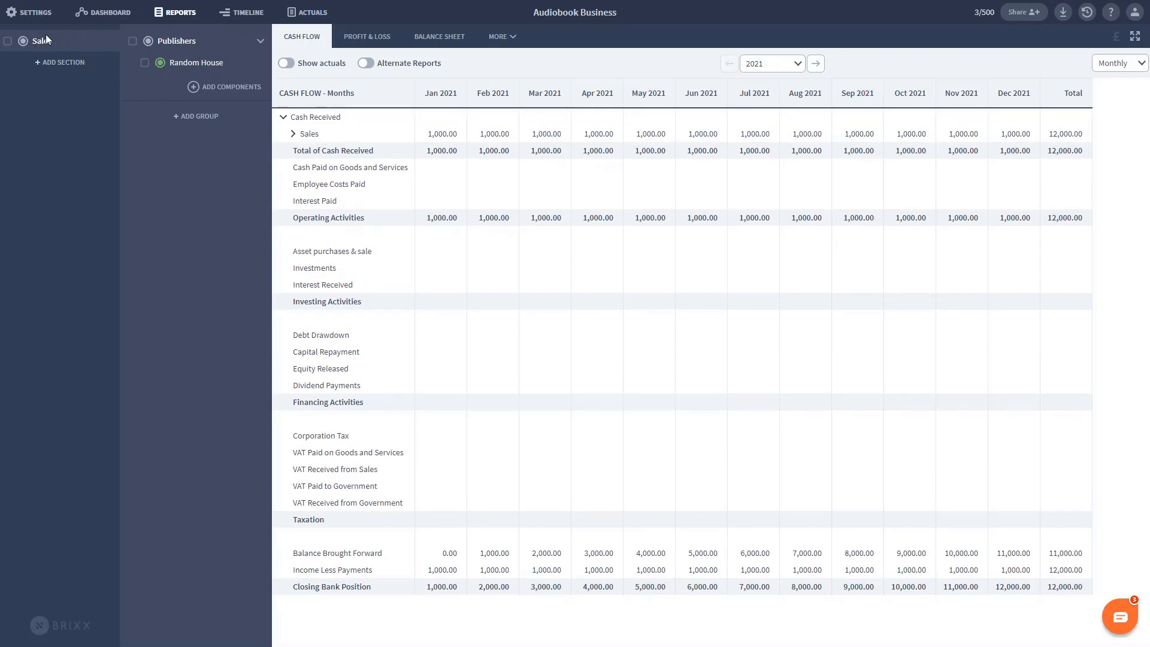
{"action": "left_click", "coordinate": [293, 134]}
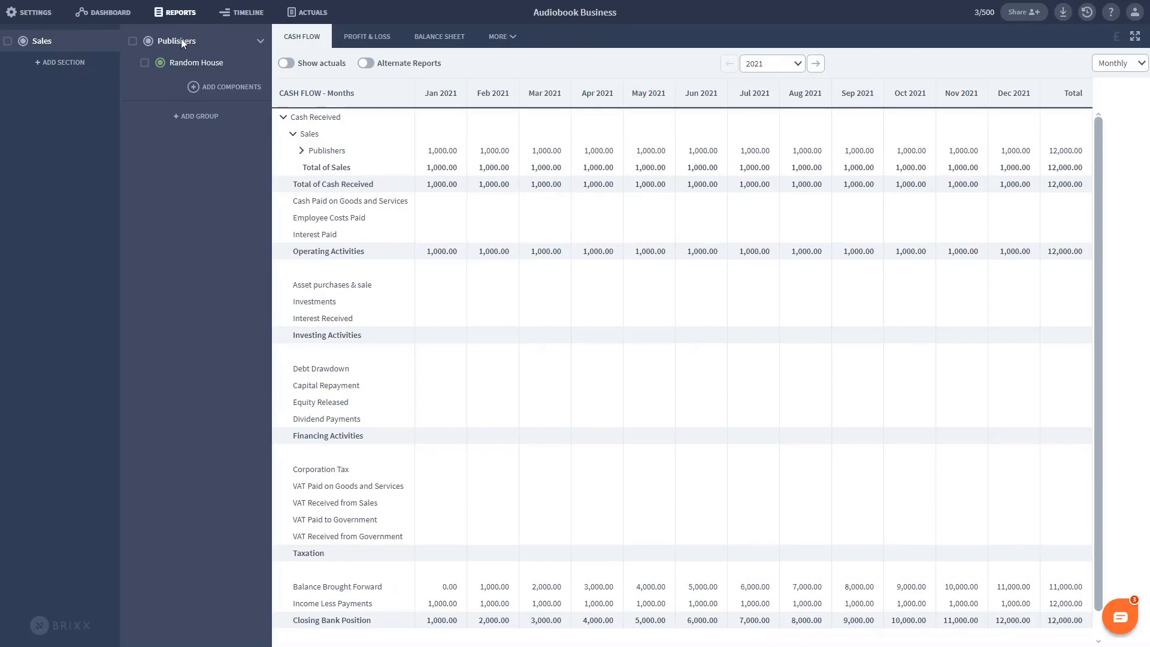
{"action": "left_click", "coordinate": [302, 150]}
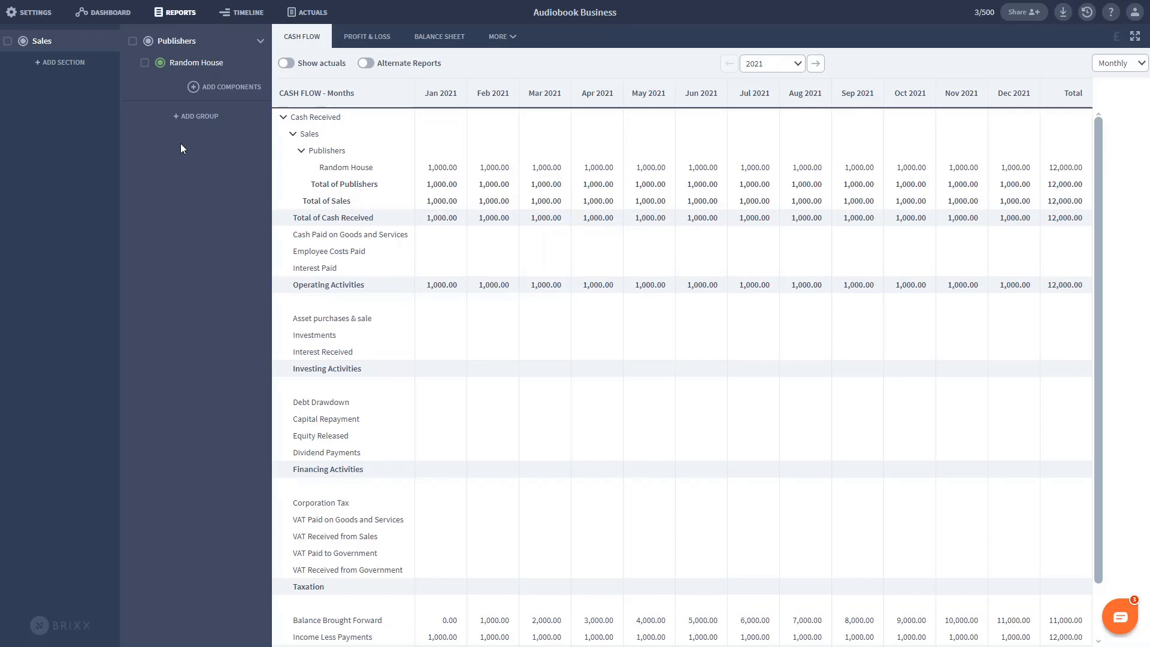
{"action": "left_click_drag", "start_coordinate": [293, 235], "coordinate": [414, 243]}
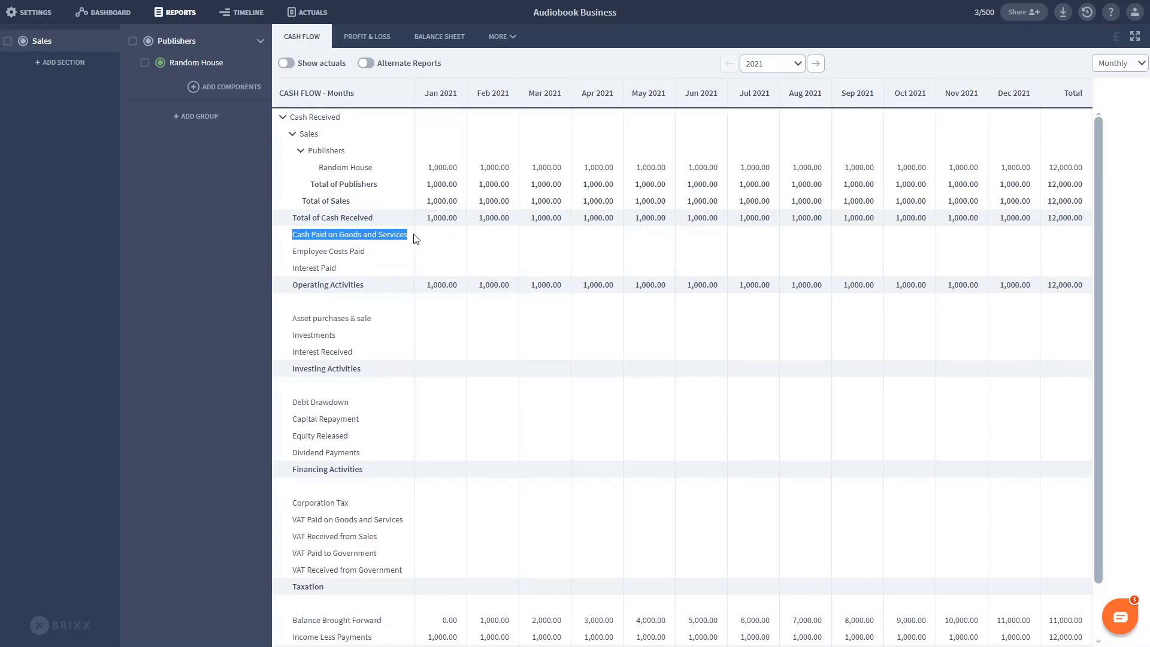
- Collapse Cash Received in the cash flow report and compare its quarterly and yearly views, returning to monthly
{"action": "left_click", "coordinate": [413, 242]}
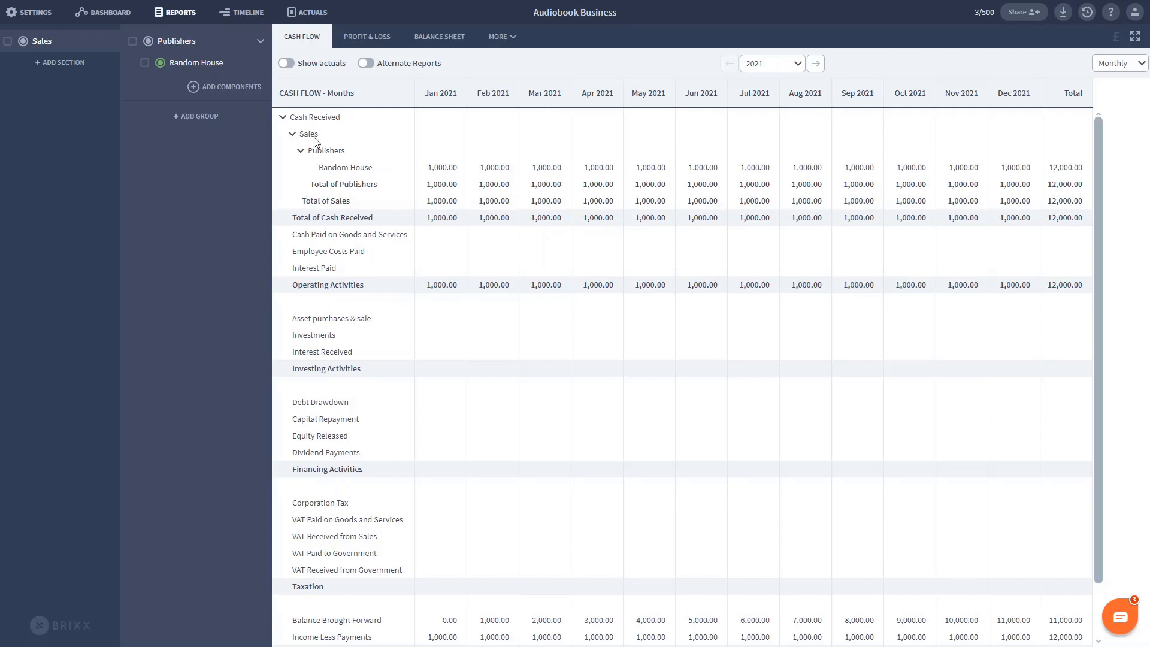
{"action": "left_click", "coordinate": [283, 118]}
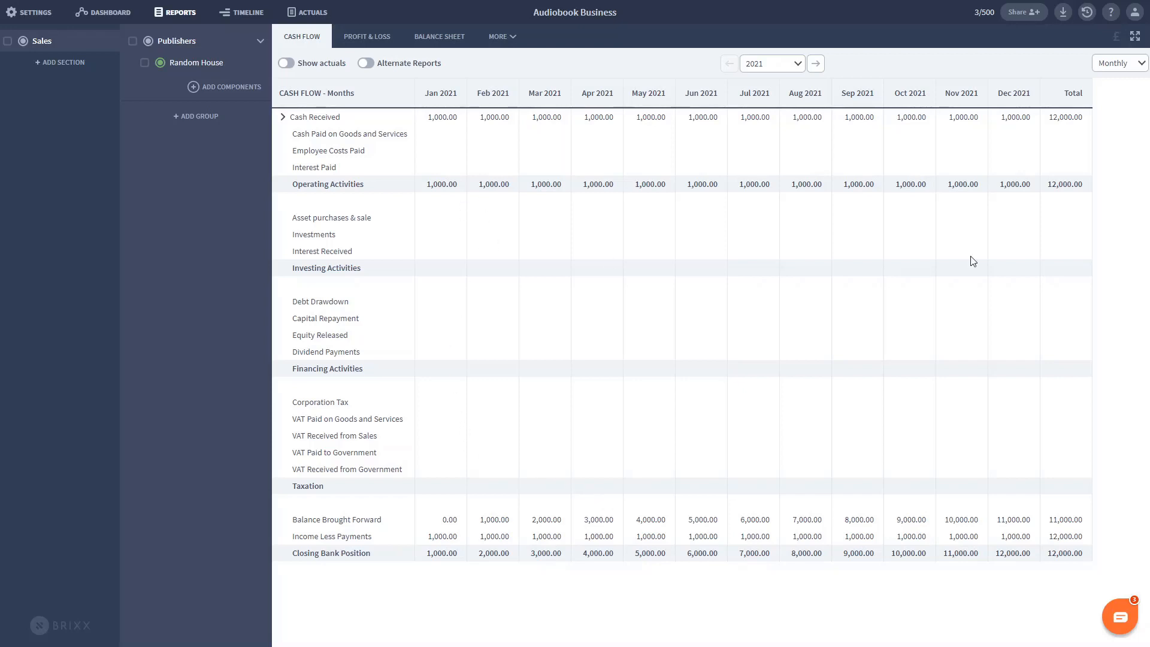
{"action": "left_click", "coordinate": [1131, 67]}
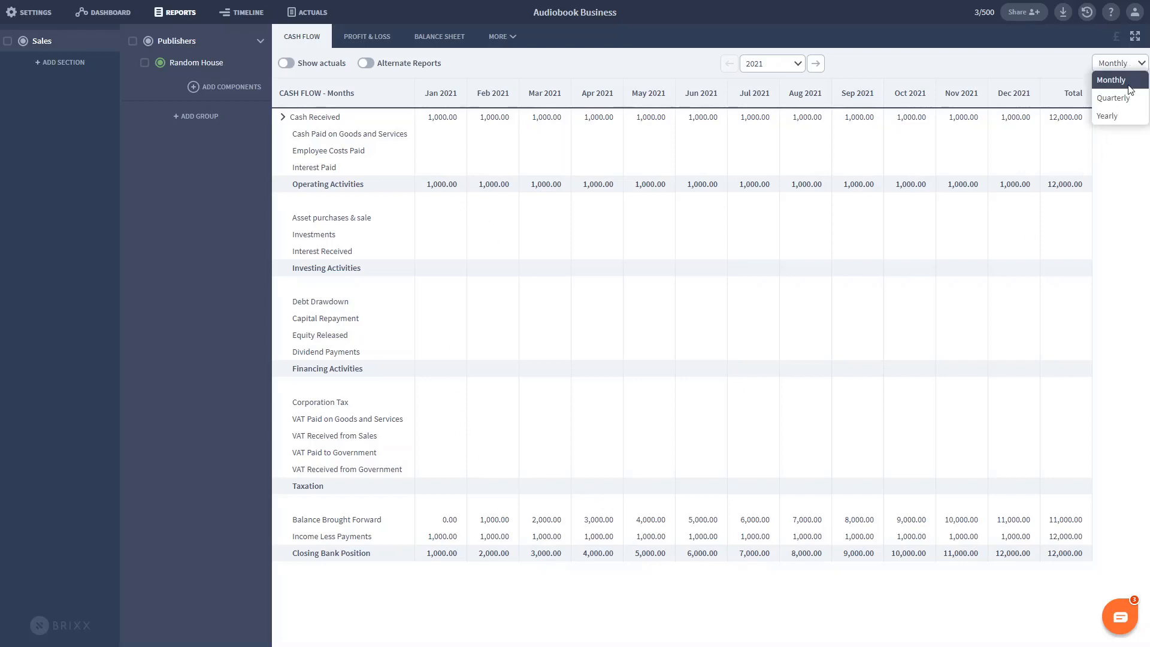
{"action": "left_click", "coordinate": [1126, 99]}
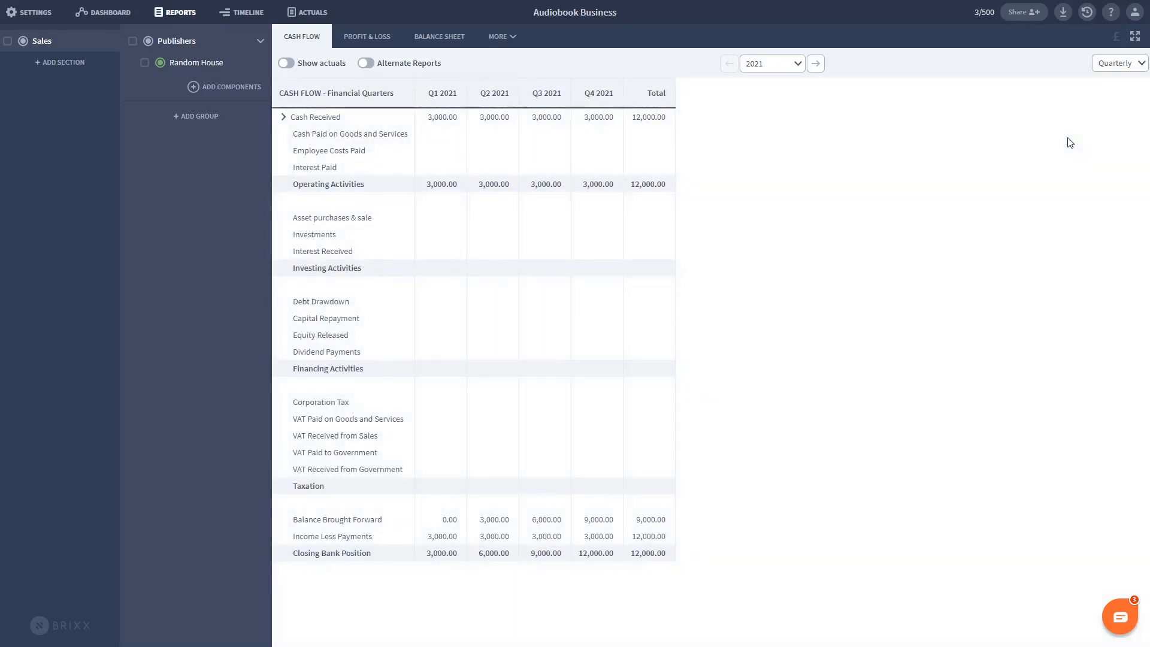
{"action": "left_click", "coordinate": [1126, 66]}
{"action": "left_click", "coordinate": [1122, 114]}
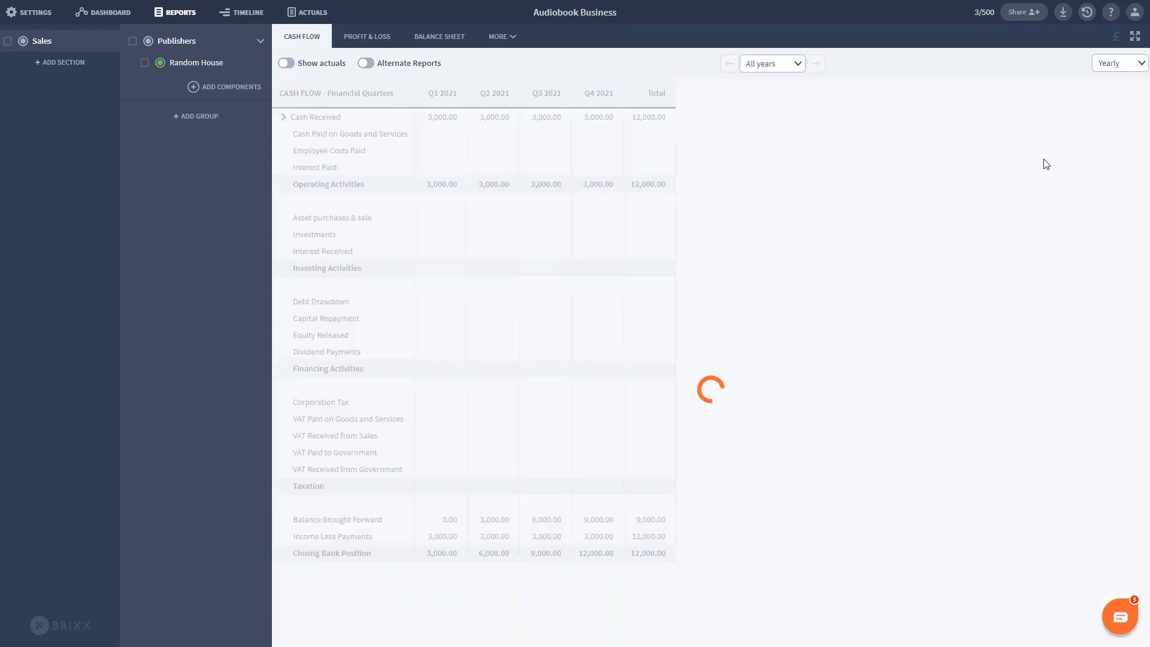
{"action": "left_click", "coordinate": [1121, 66]}
{"action": "left_click", "coordinate": [1123, 81]}
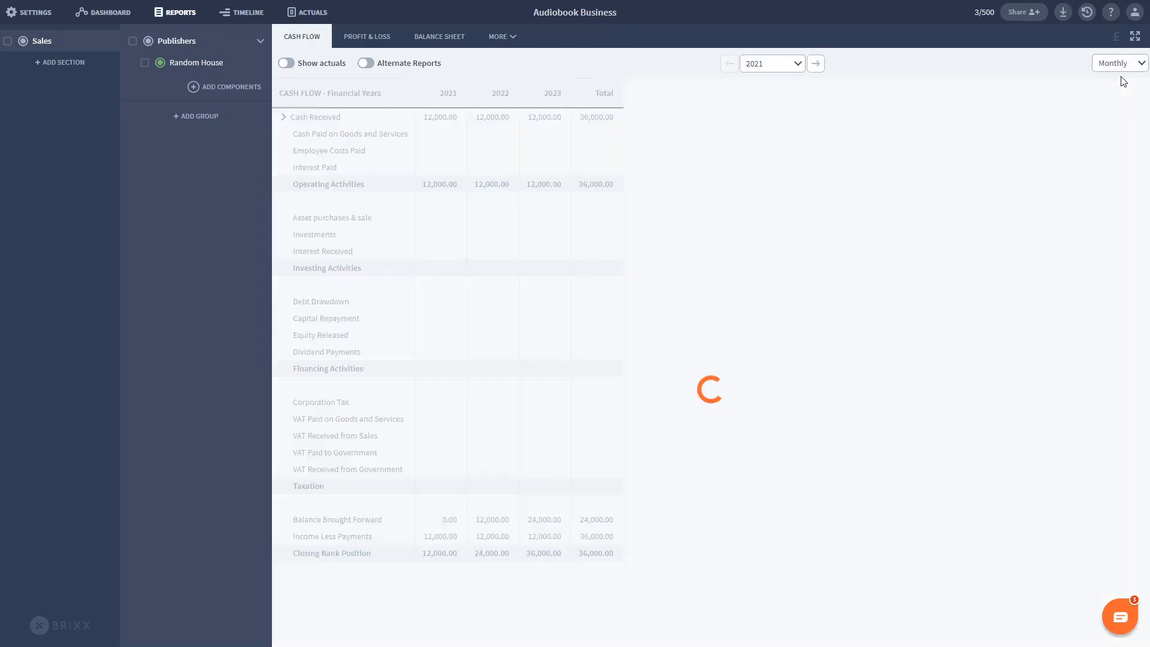
- View the monthly cash flow report for 2022 and 2023, returning to 2021
{"action": "left_click", "coordinate": [795, 63]}
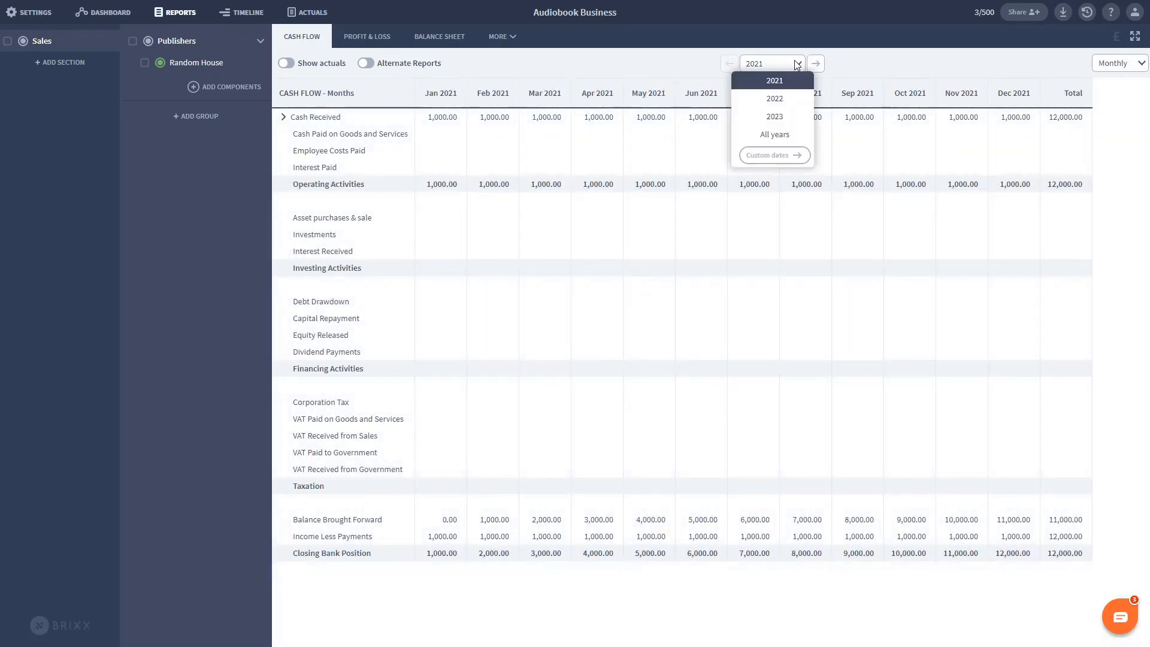
{"action": "left_click", "coordinate": [782, 99]}
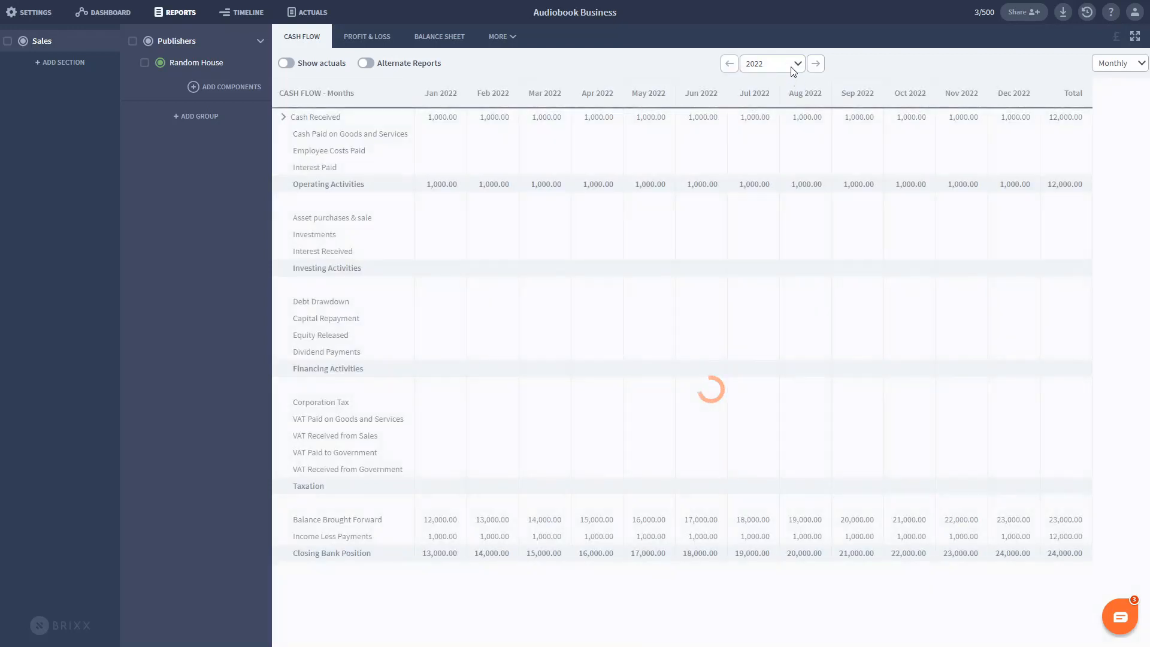
{"action": "left_click", "coordinate": [795, 65]}
{"action": "left_click", "coordinate": [788, 116]}
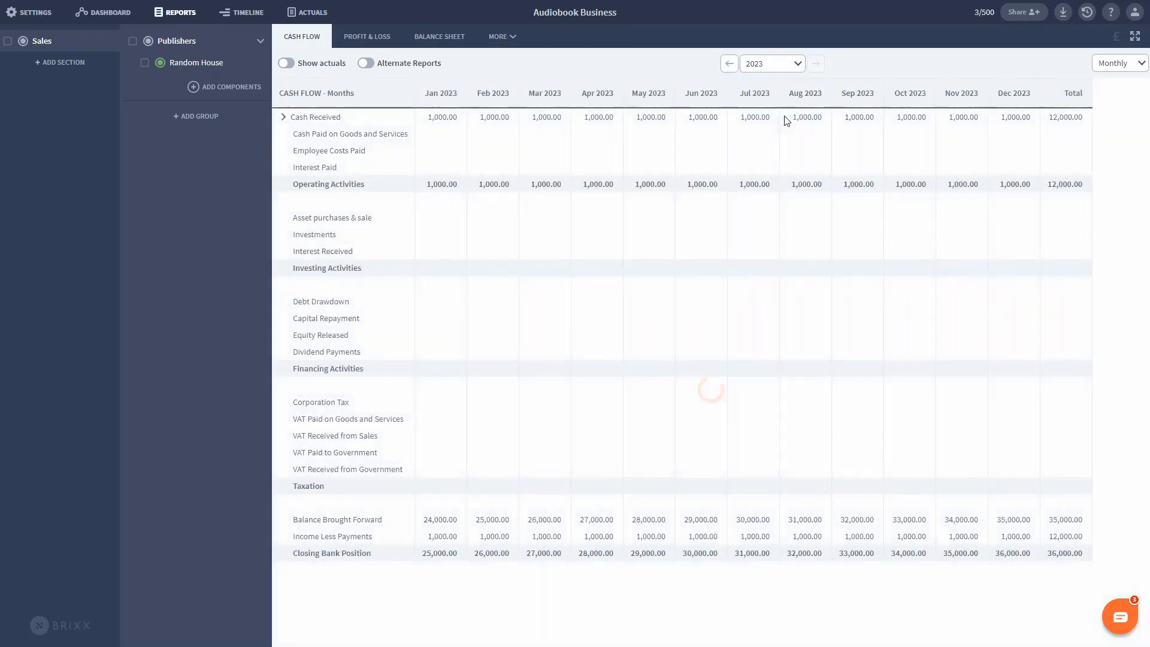
{"action": "left_click", "coordinate": [790, 65]}
{"action": "left_click", "coordinate": [779, 80]}
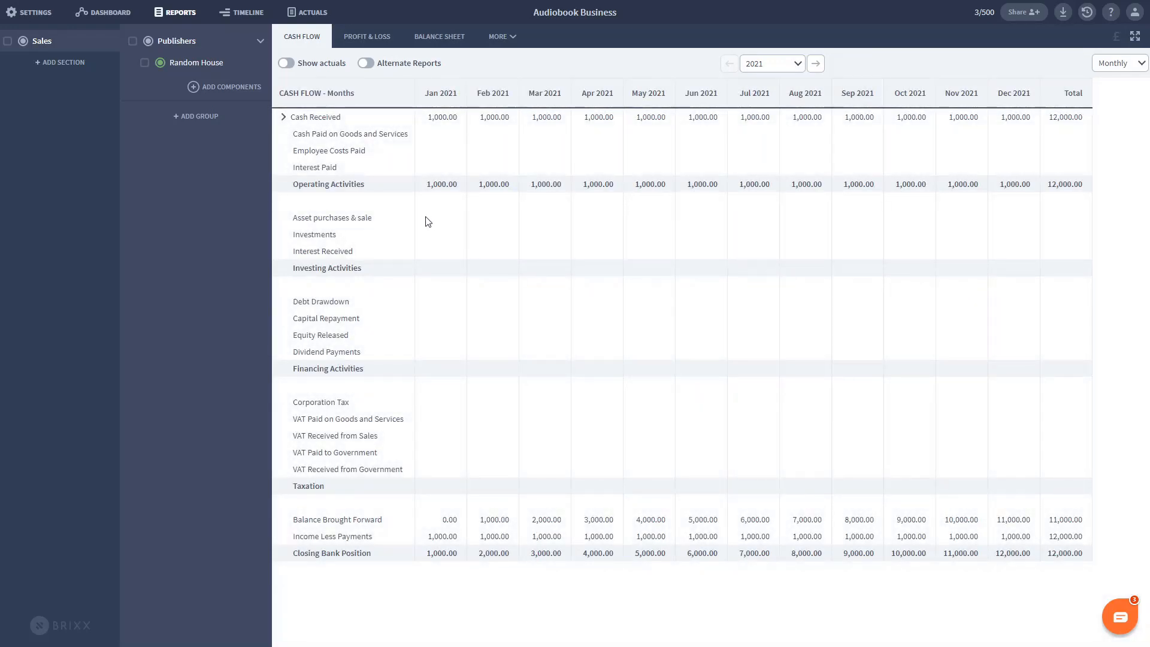
- Examine the profit and loss report with Revenue expanded down to Random House, and the balance sheet down to its Net Assets = Equity check
{"action": "left_click", "coordinate": [346, 39]}
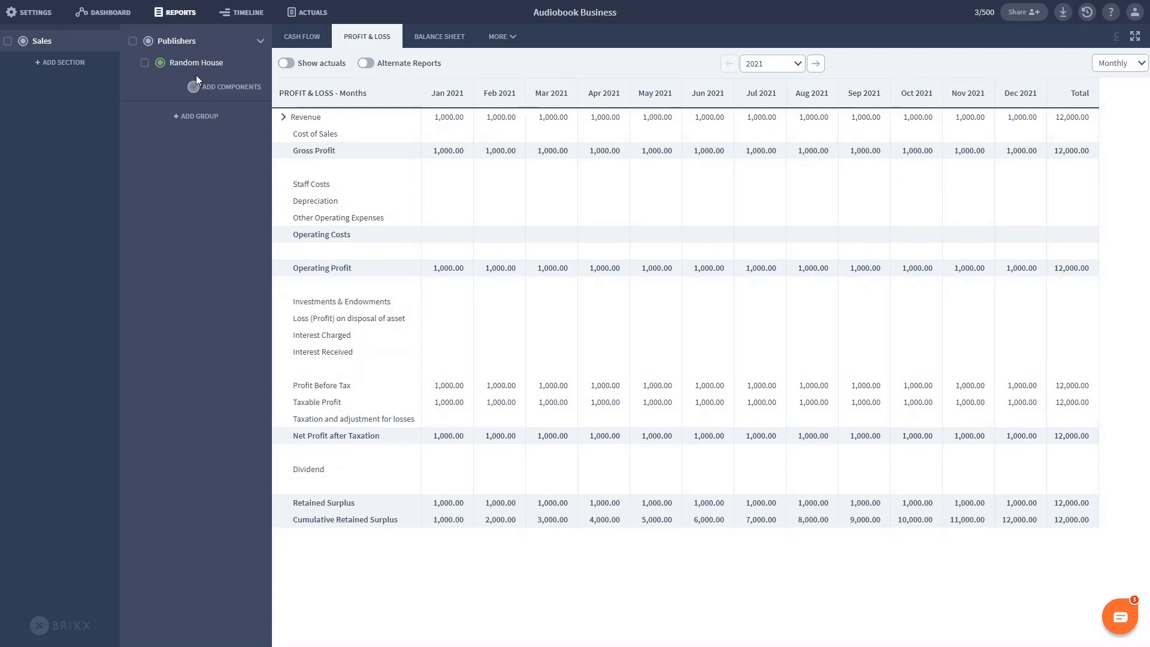
{"action": "left_click", "coordinate": [285, 118]}
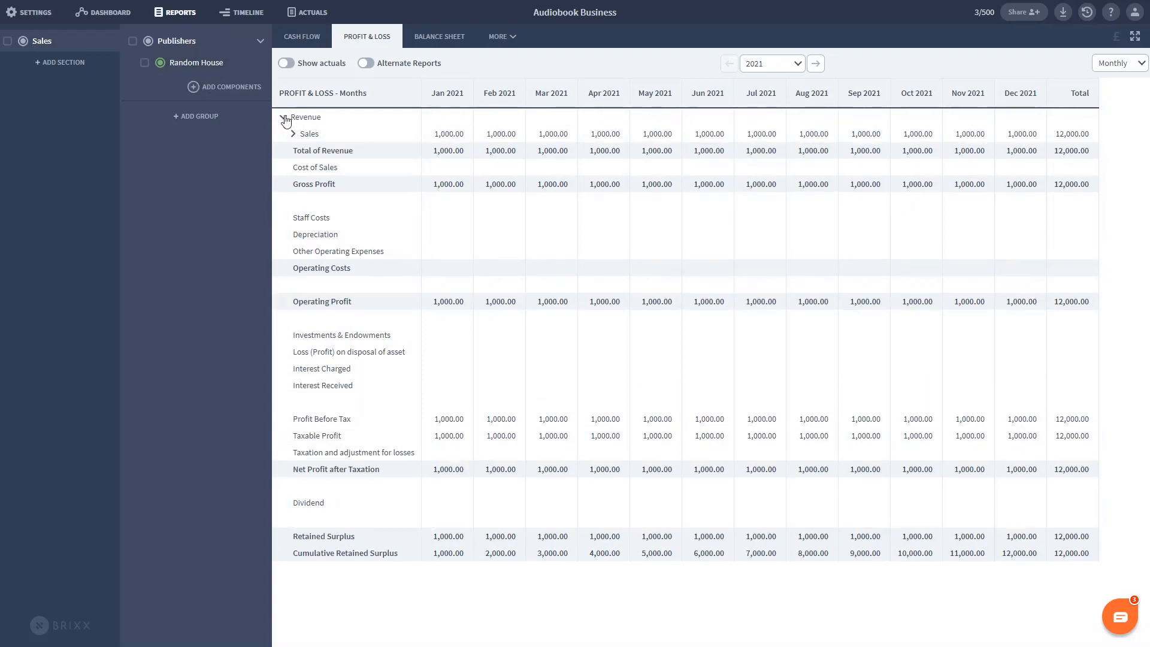
{"action": "left_click", "coordinate": [294, 134]}
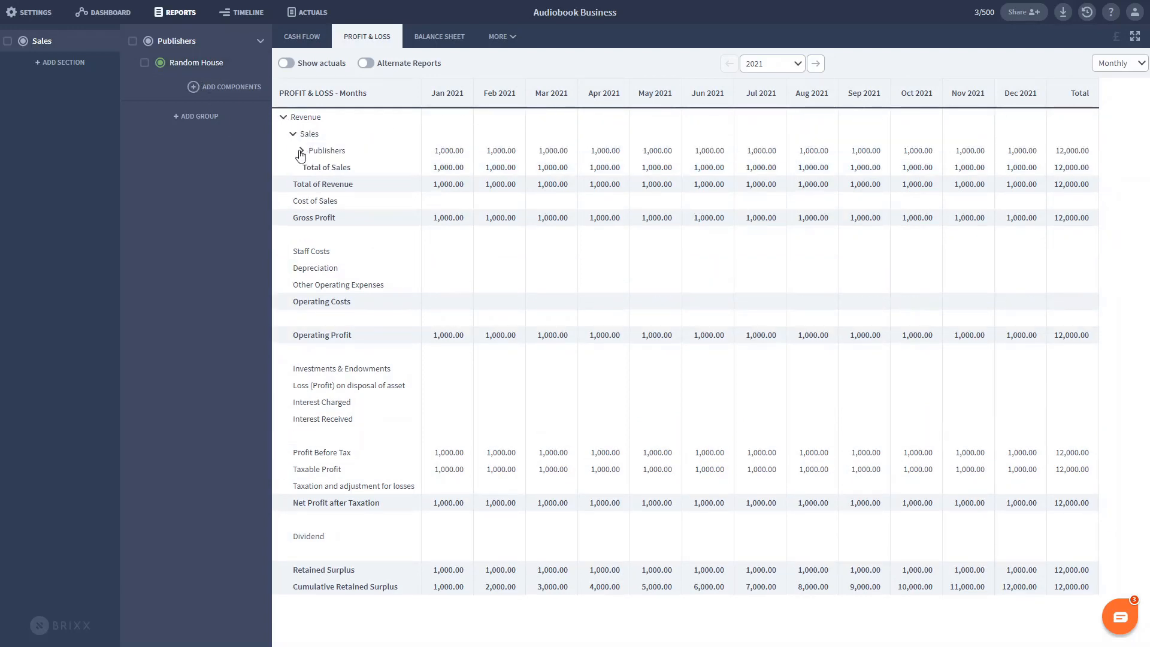
{"action": "left_click", "coordinate": [301, 151]}
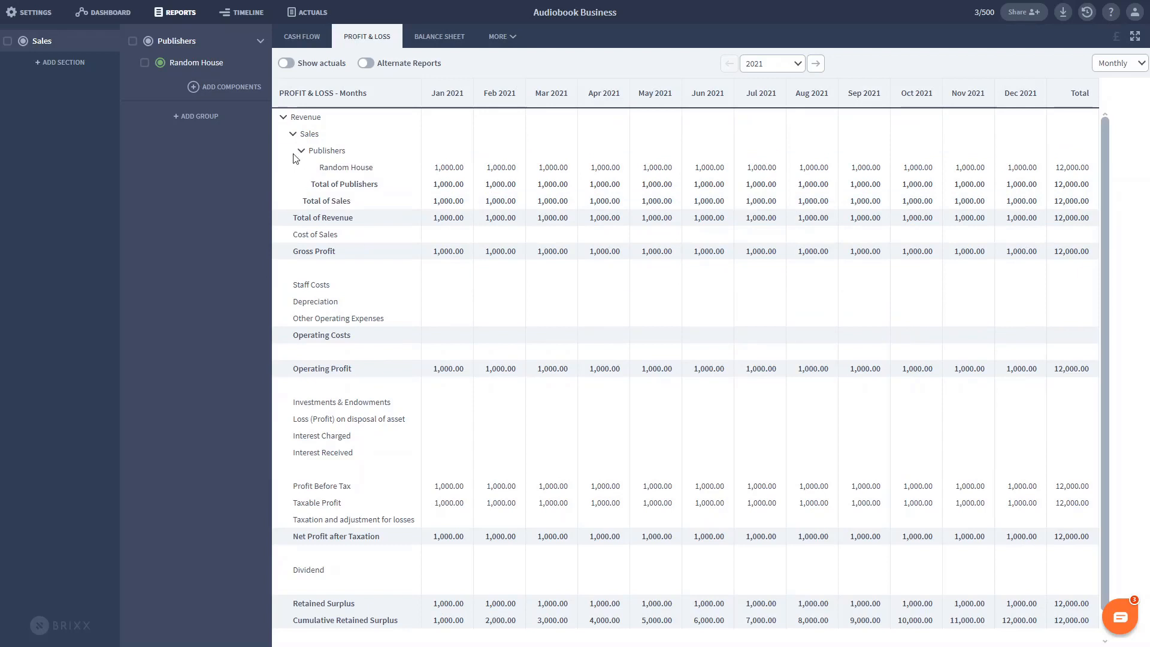
{"action": "left_click", "coordinate": [284, 117]}
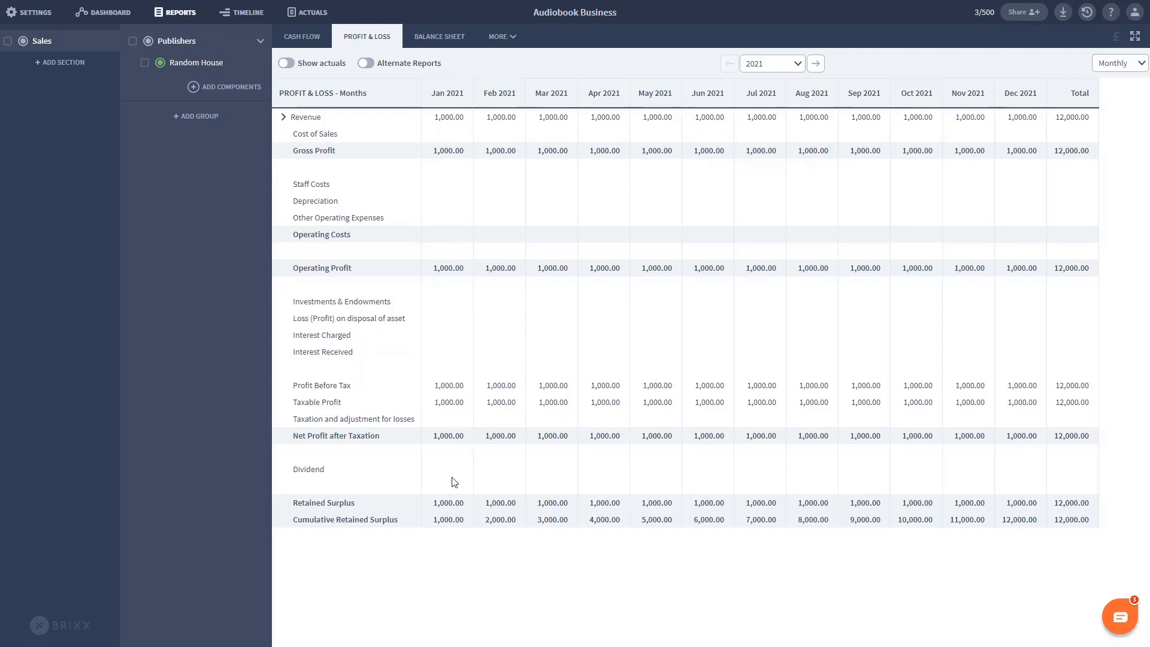
{"action": "left_click", "coordinate": [428, 41]}
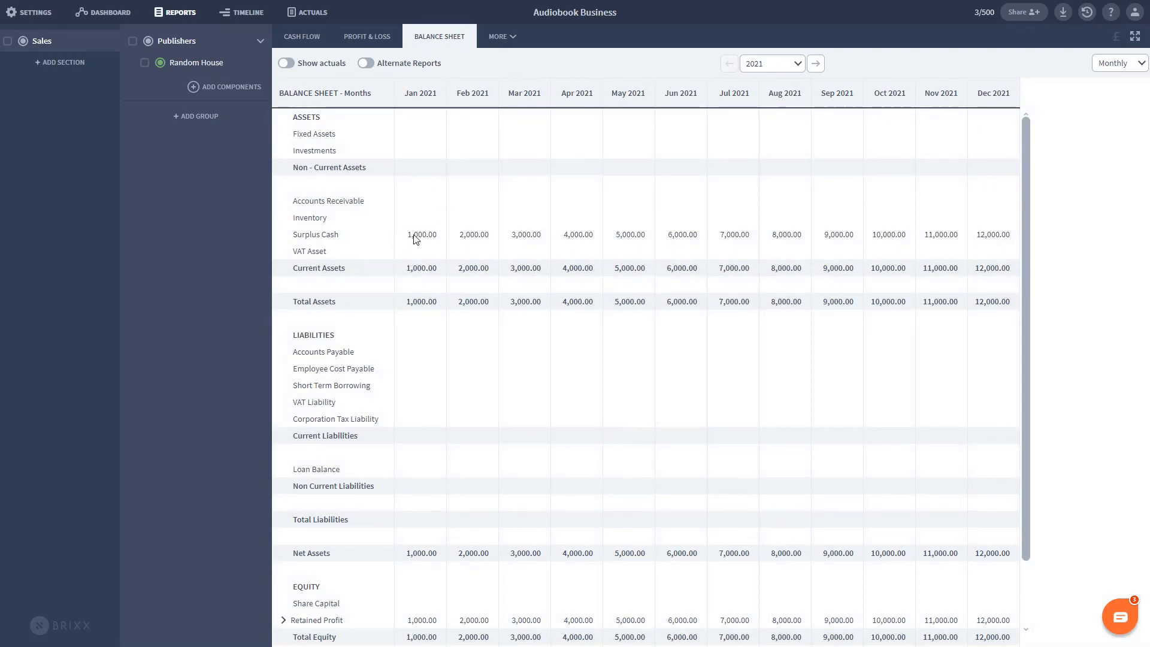
{"action": "scroll", "coordinate": [526, 290], "scroll_direction": "down", "scroll_amount": 3}
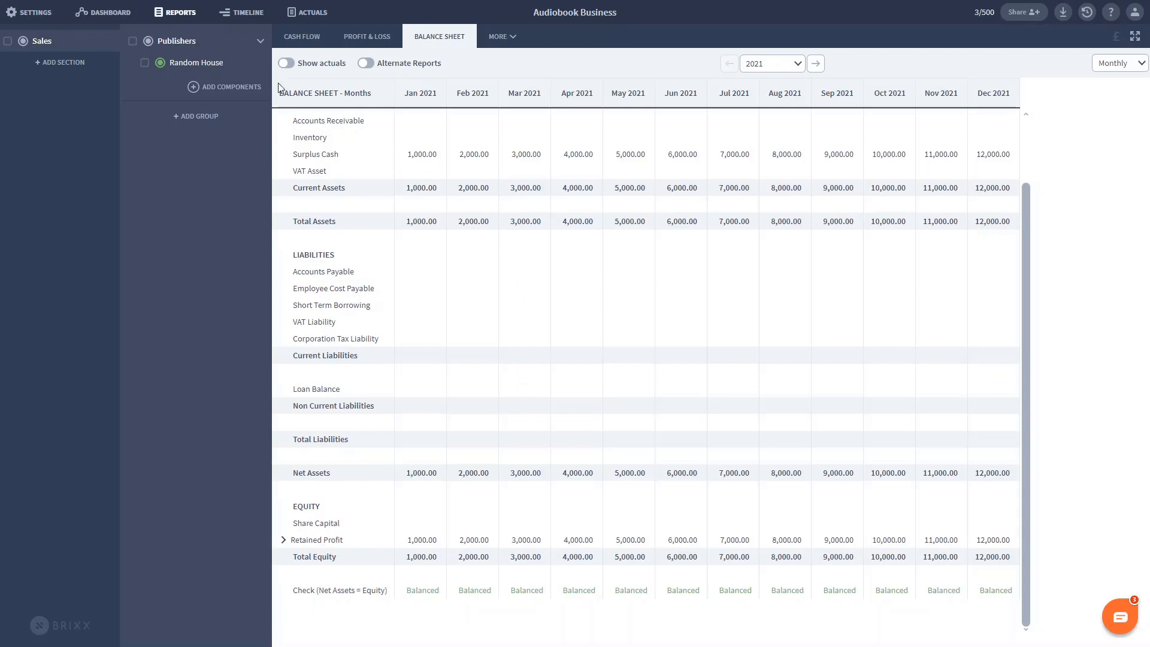
- Add a Cost of Sales component linked to the Random House income and open it for editing
{"action": "left_click", "coordinate": [193, 61]}
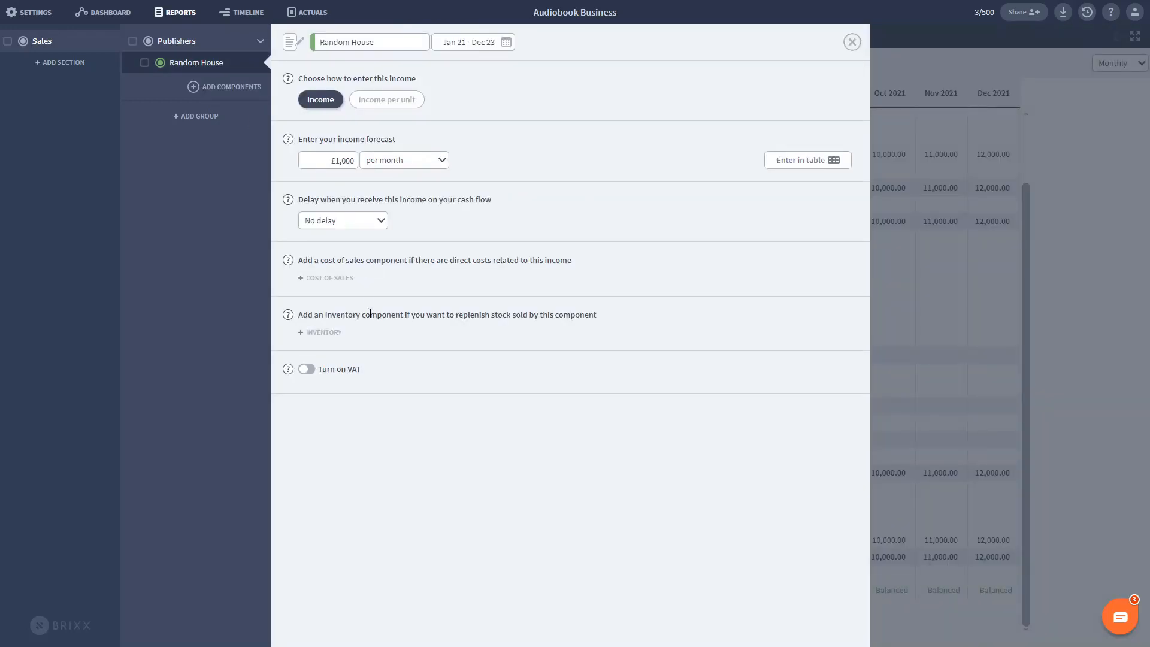
{"action": "left_click", "coordinate": [323, 279]}
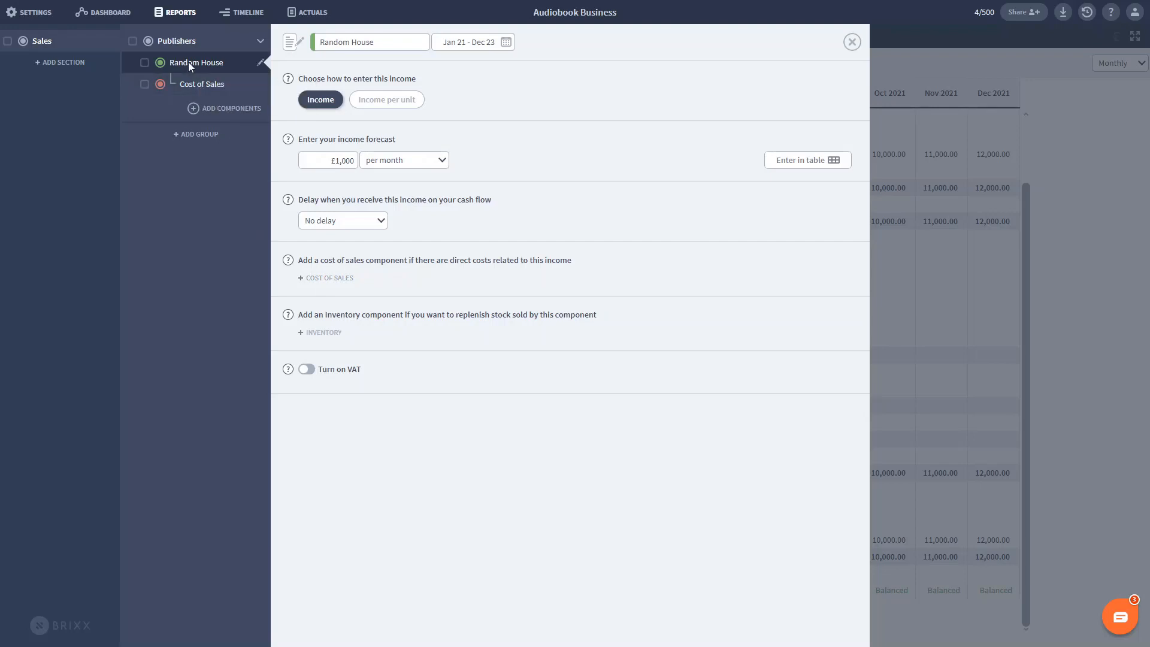
{"action": "left_click", "coordinate": [199, 83]}
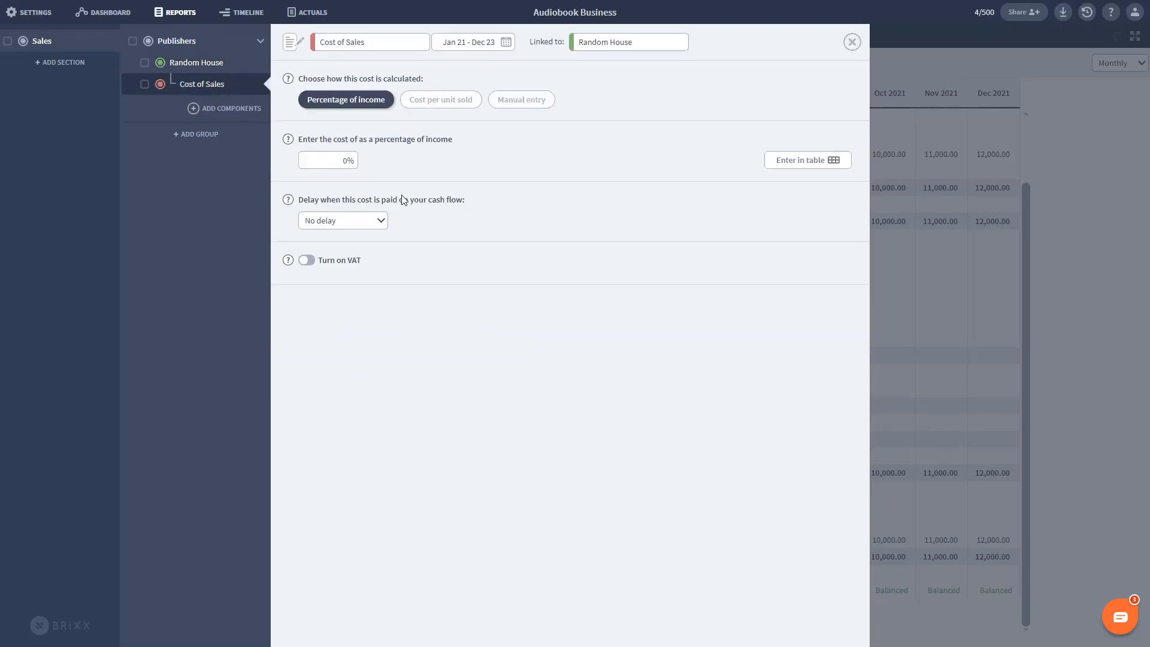
- Set the Cost of Sales component to 40% of income with a 1 month payment delay, and save and close it
{"action": "left_click", "coordinate": [343, 159]}
{"action": "type", "text": "40"}
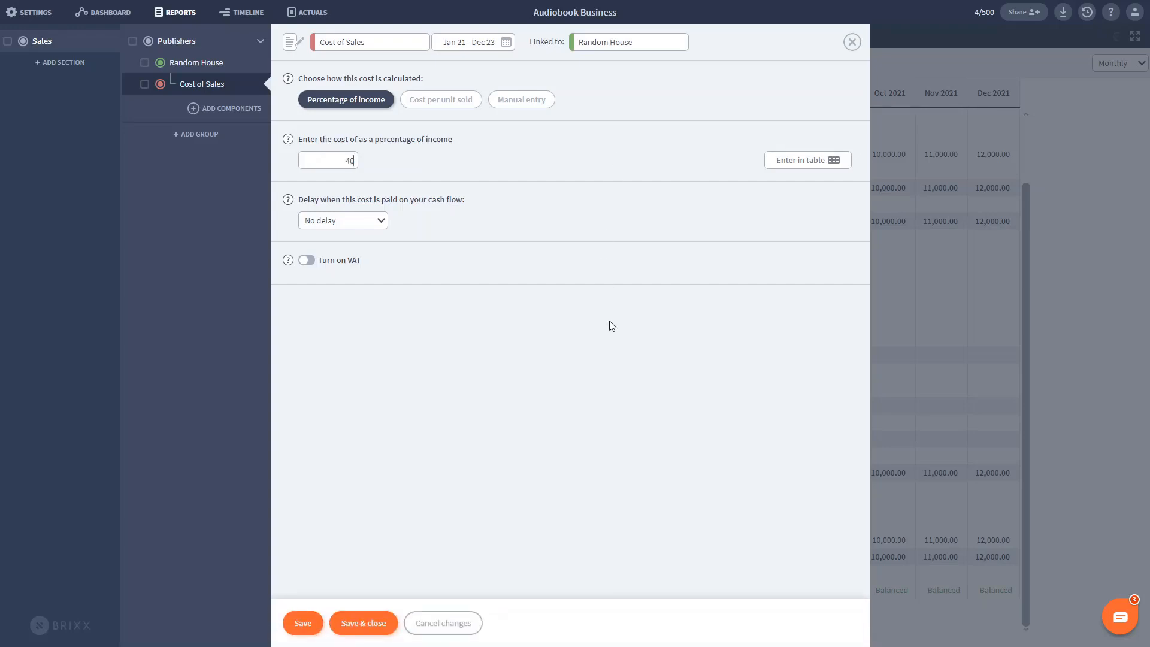
{"action": "left_click", "coordinate": [381, 222]}
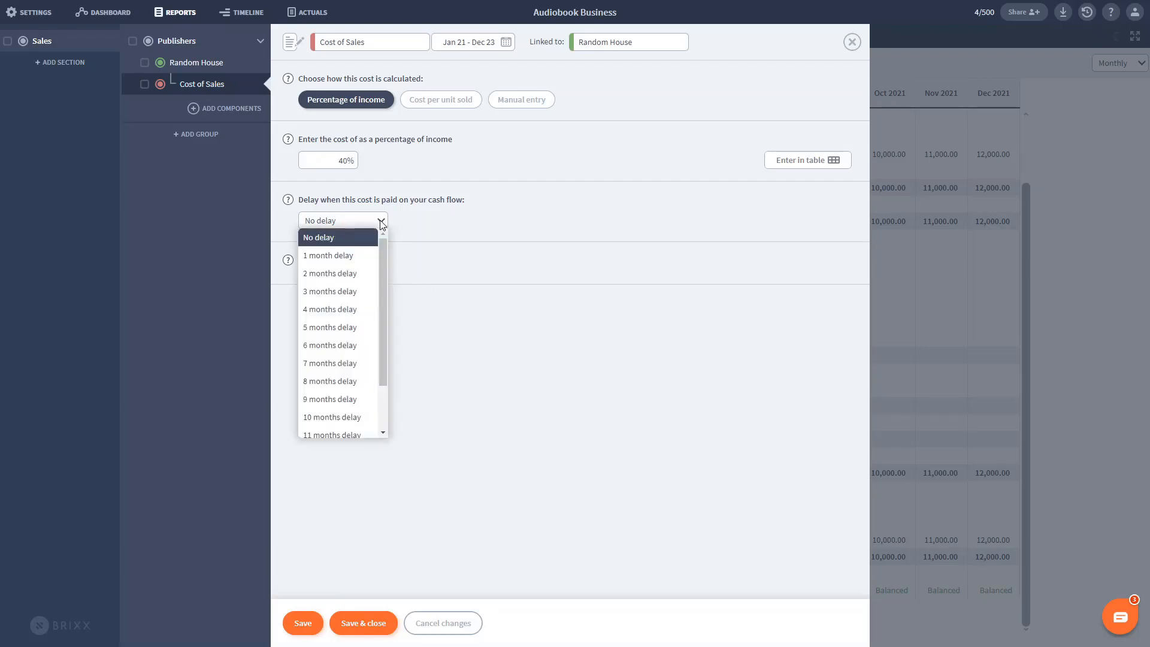
{"action": "left_click", "coordinate": [343, 257]}
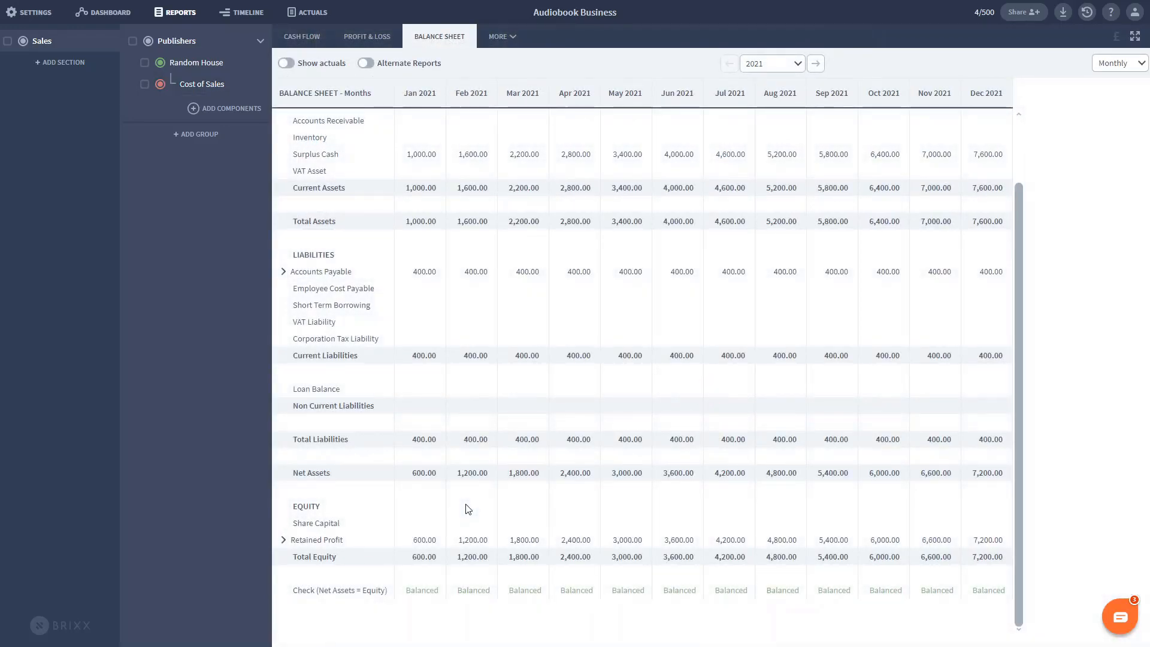
- Examine the cash flow report with Cash Paid on Goods and Services expanded down to Cost of Sales, and collapse it again
{"action": "left_click", "coordinate": [306, 37]}
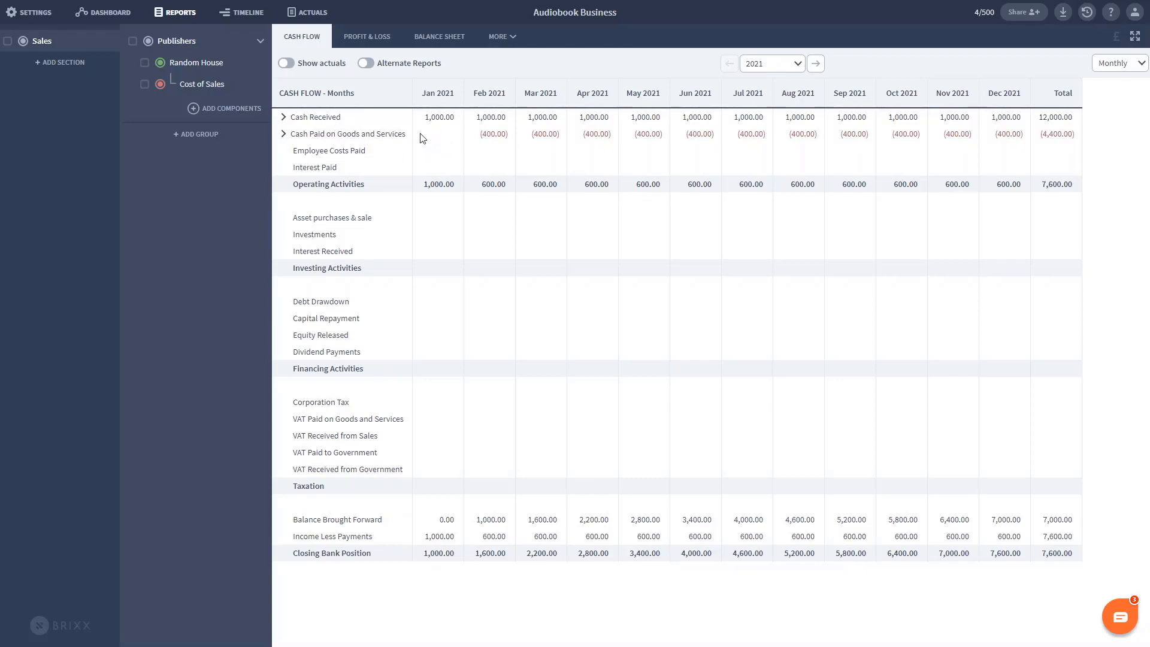
{"action": "left_click", "coordinate": [284, 135]}
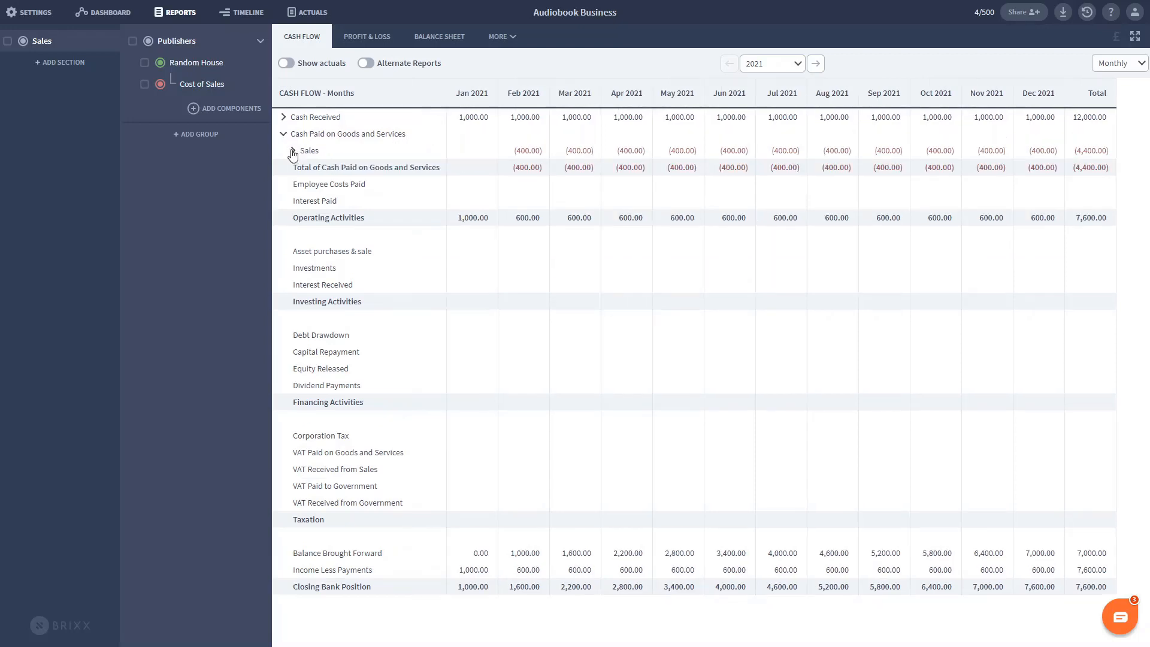
{"action": "left_click", "coordinate": [293, 152]}
{"action": "left_click", "coordinate": [301, 167]}
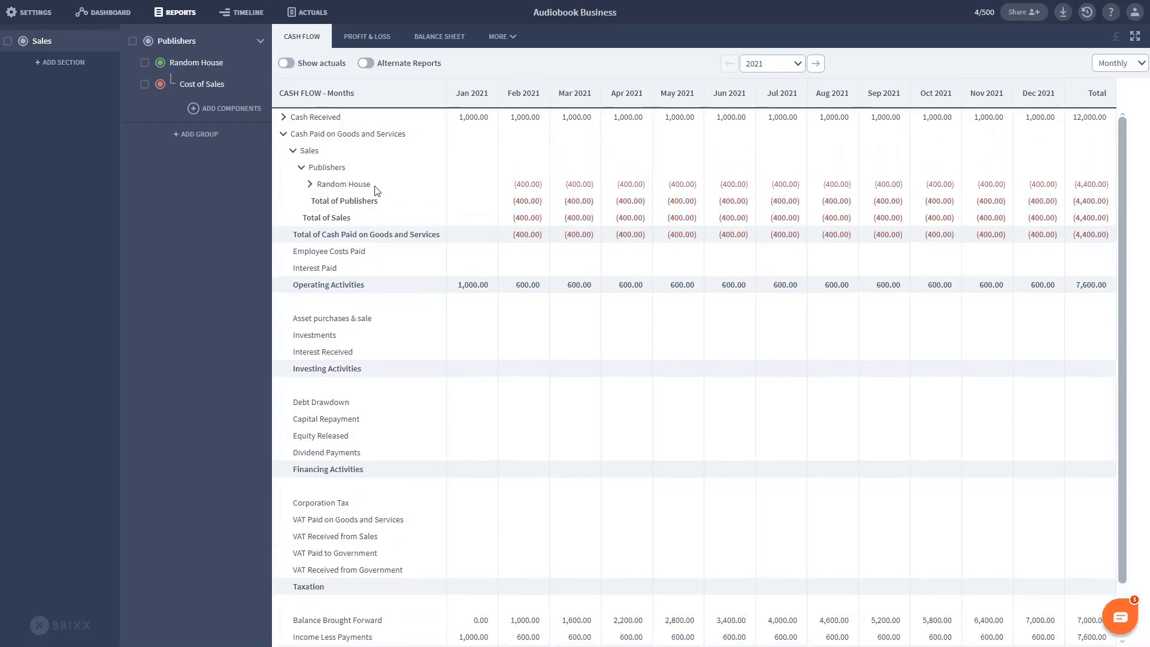
{"action": "left_click", "coordinate": [310, 183]}
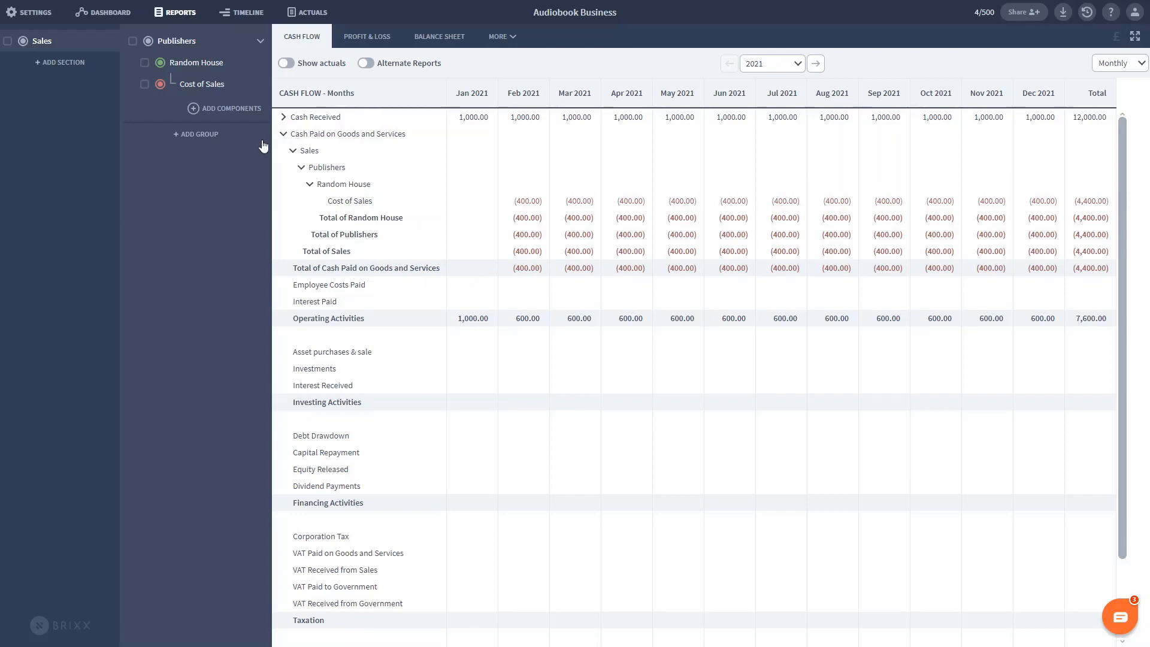
{"action": "left_click", "coordinate": [283, 134]}
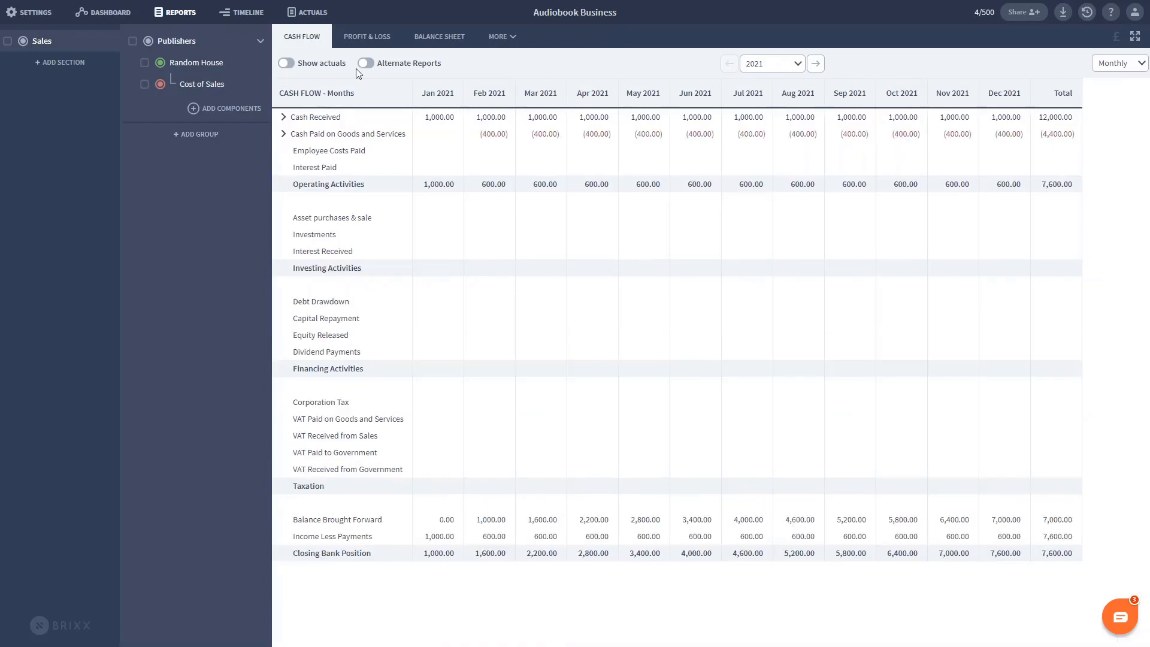
- Review the profit and loss report, and the balance sheet with Accounts Payable expanded to Cost of Sales, down to its Net Assets = Equity check
{"action": "left_click", "coordinate": [369, 38]}
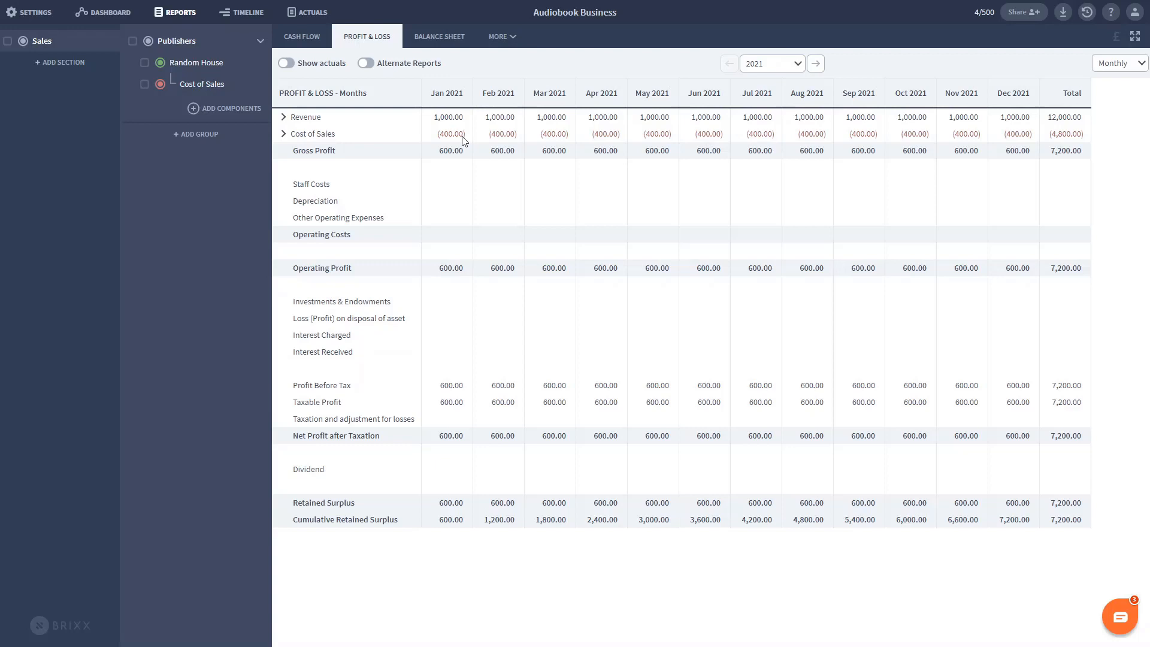
{"action": "left_click", "coordinate": [444, 38]}
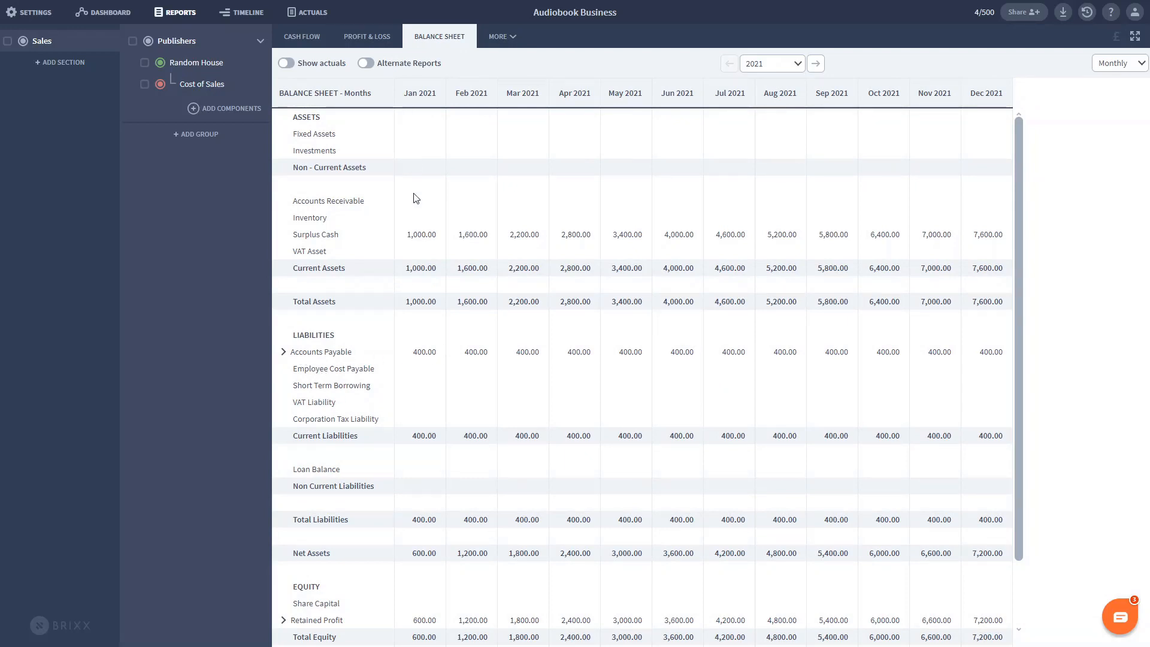
{"action": "left_click", "coordinate": [419, 351]}
{"action": "left_click", "coordinate": [283, 352]}
{"action": "left_click", "coordinate": [294, 369]}
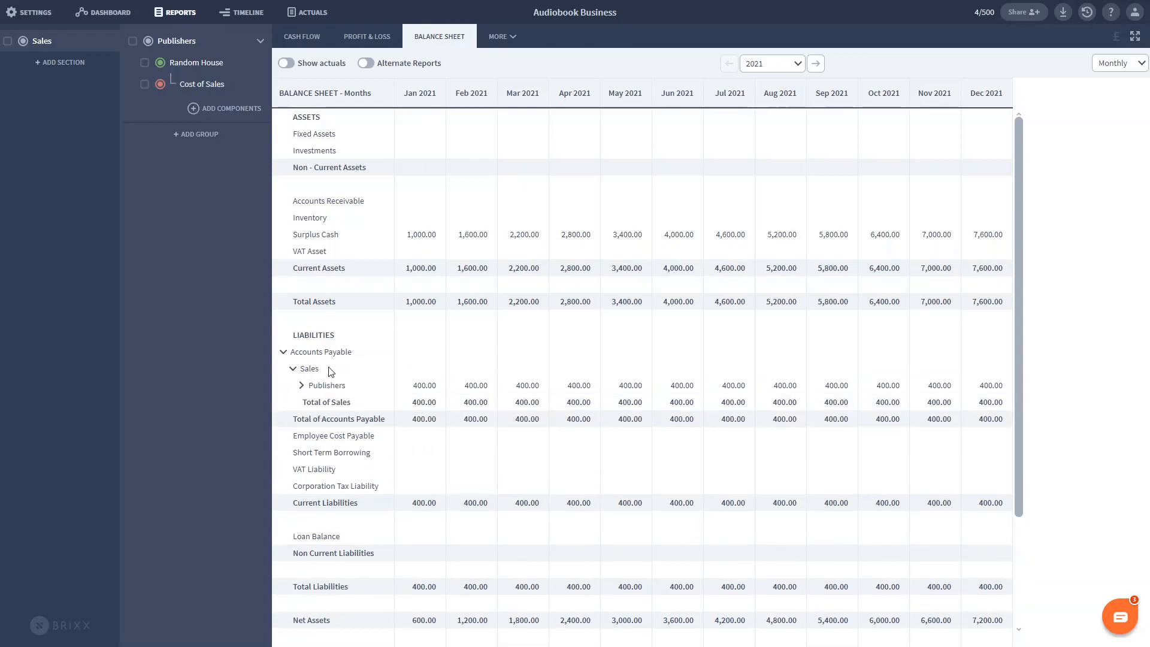
{"action": "left_click", "coordinate": [301, 386]}
{"action": "left_click", "coordinate": [311, 402]}
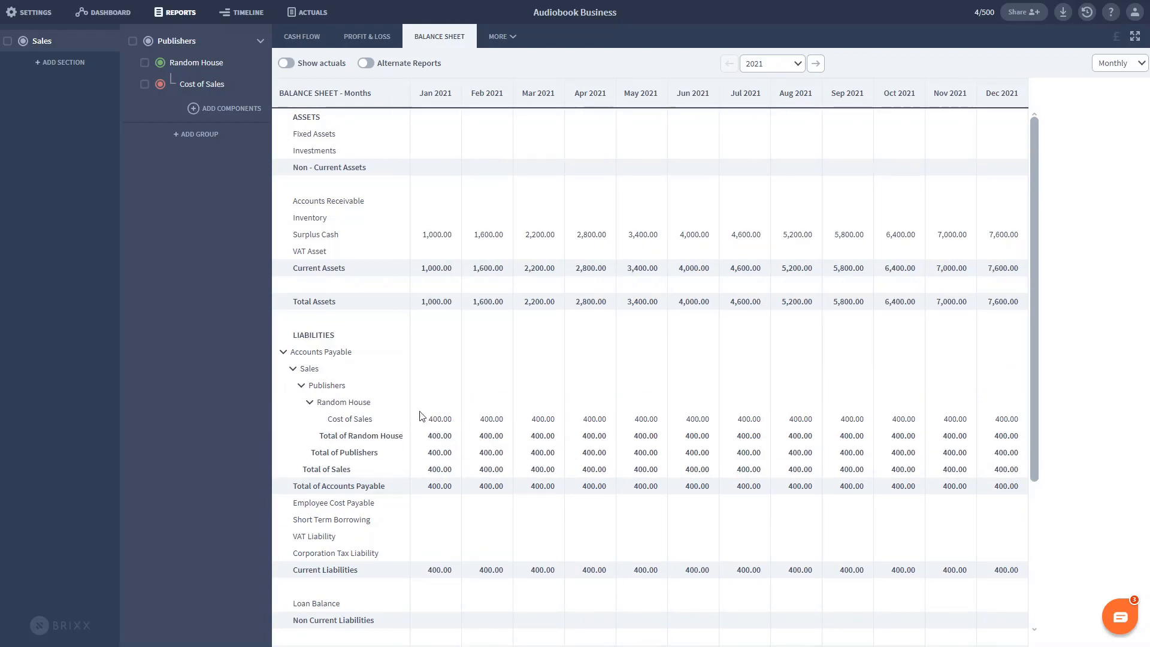
{"action": "left_click", "coordinate": [283, 354]}
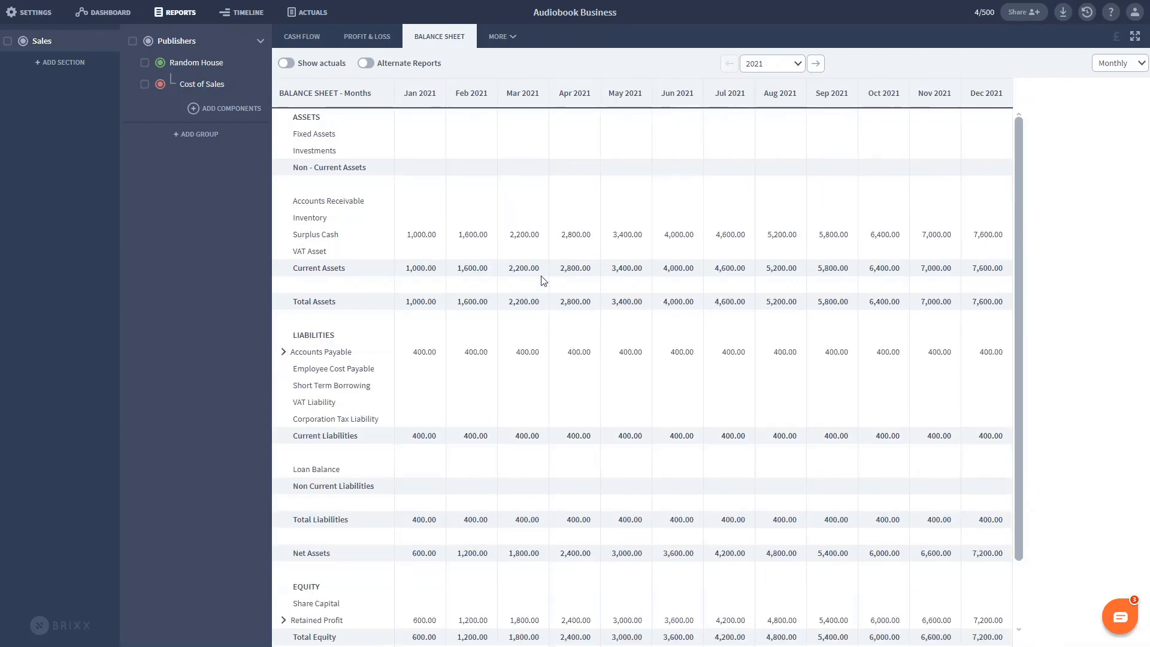
{"action": "scroll", "coordinate": [541, 292], "scroll_direction": "down", "scroll_amount": 1}
{"action": "scroll", "coordinate": [539, 290], "scroll_direction": "down", "scroll_amount": 3}
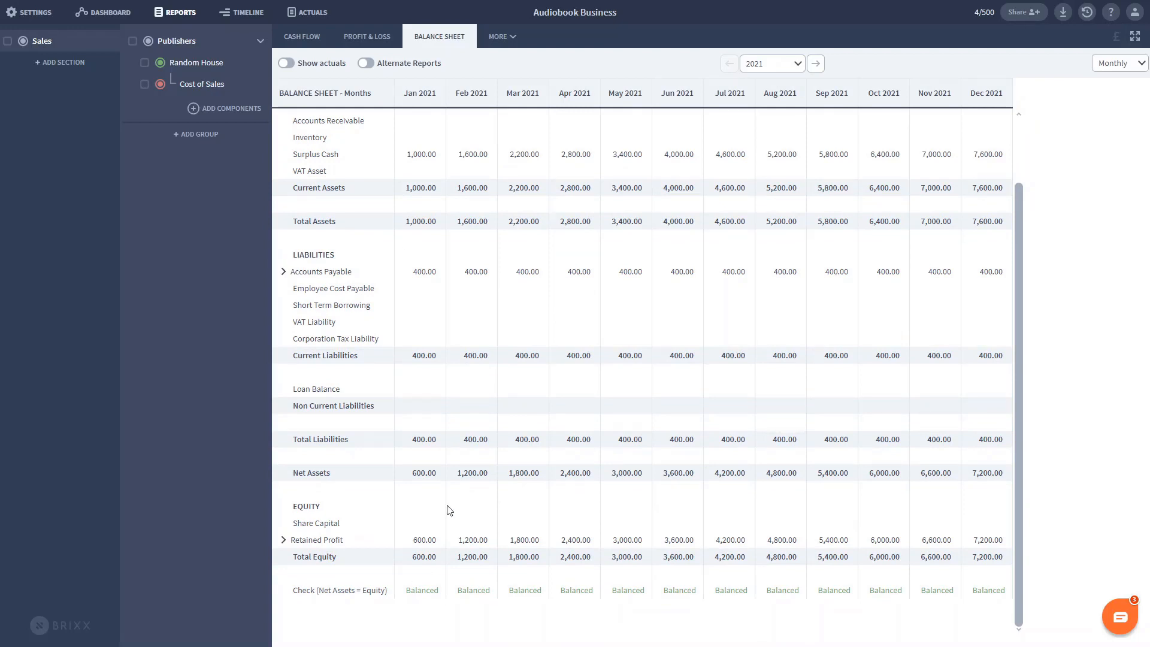
- View the dashboard's 2021 cash flow chart and cost breakdown
{"action": "left_click", "coordinate": [109, 12]}
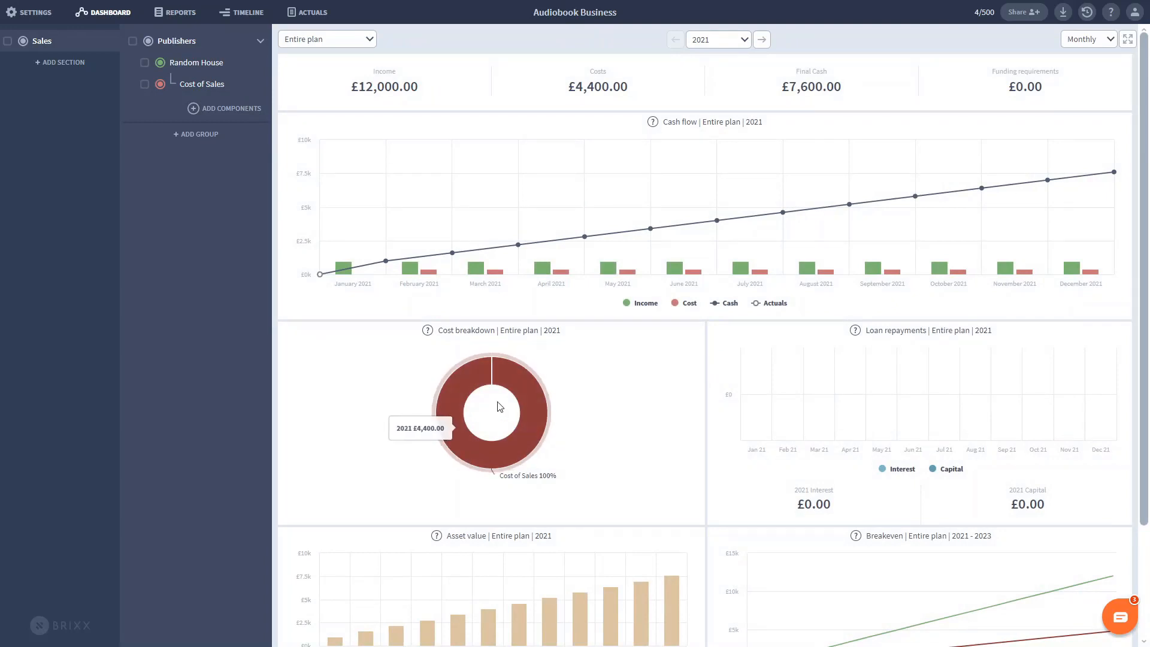
- Copy the Random House income together with its Cost of Sales, and rename the copied income component Blackstone Audio
{"action": "mouse_move", "coordinate": [434, 278]}
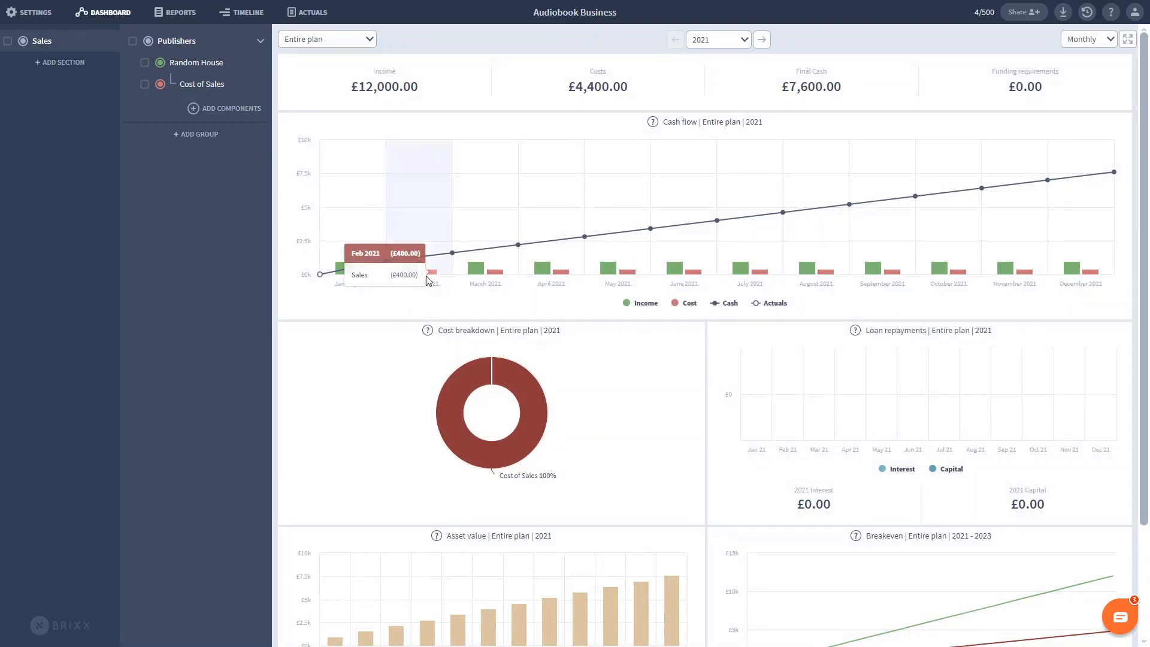
{"action": "mouse_move", "coordinate": [364, 293]}
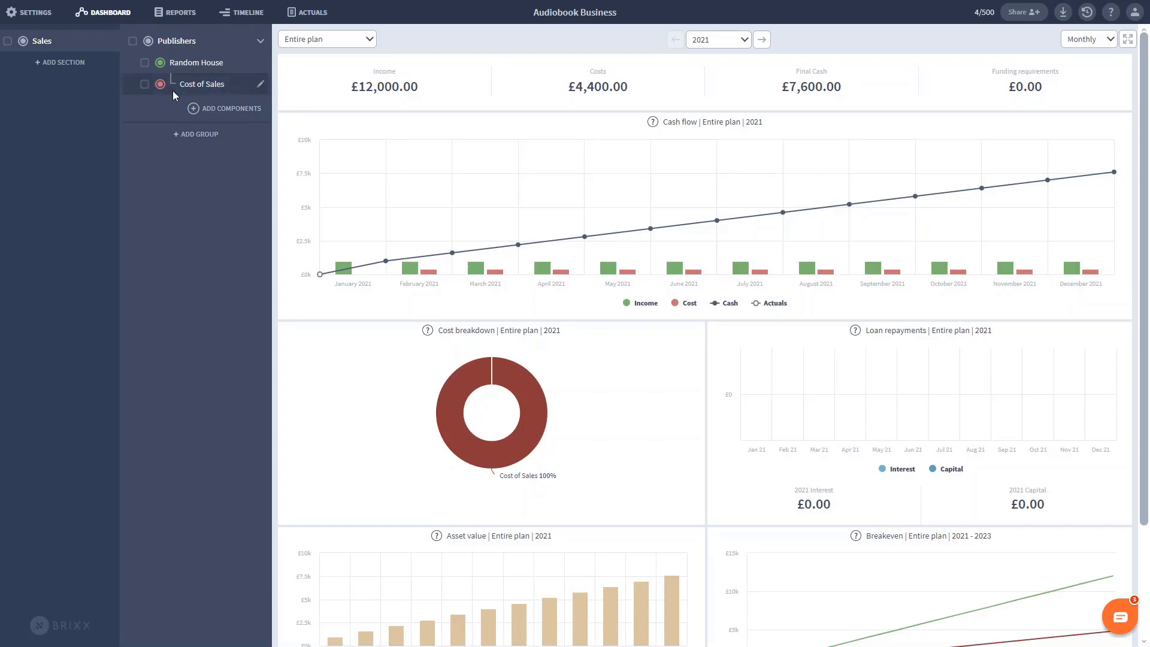
{"action": "left_click", "coordinate": [146, 63]}
{"action": "left_click", "coordinate": [144, 63]}
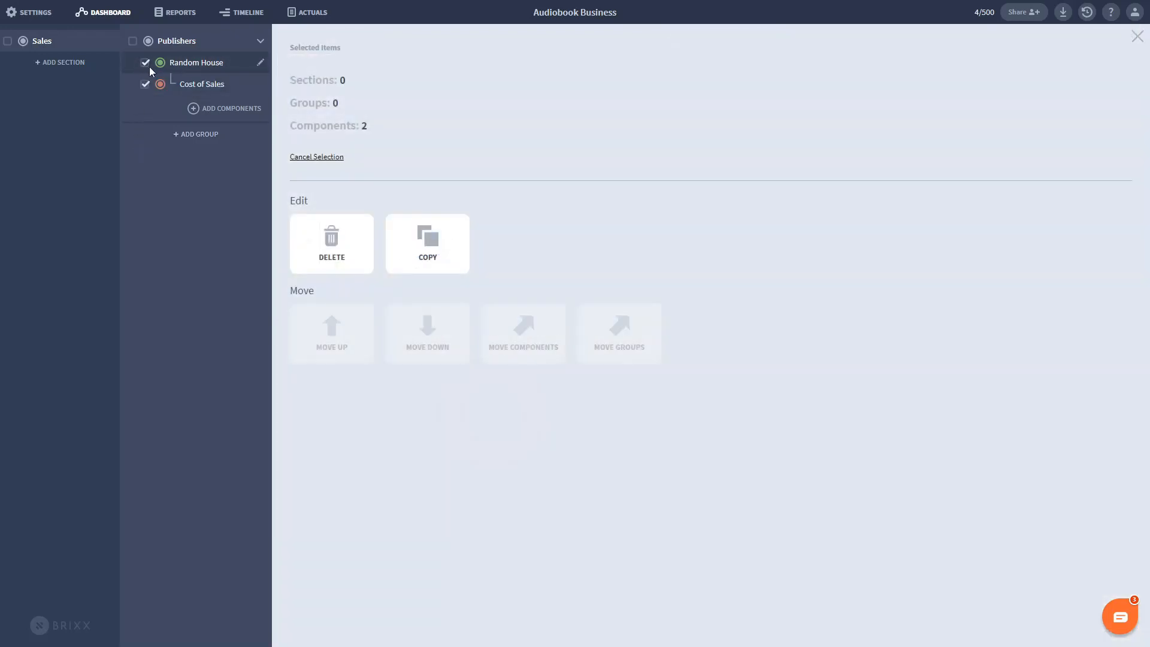
{"action": "left_click", "coordinate": [420, 246]}
{"action": "left_click", "coordinate": [553, 372]}
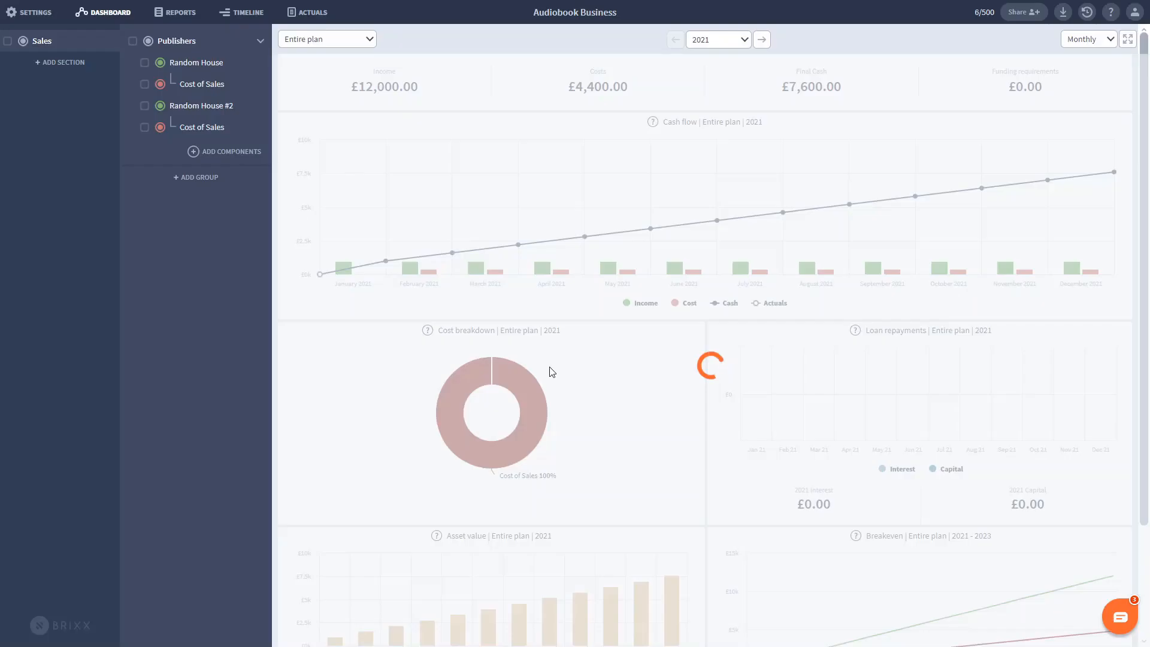
{"action": "double_click", "coordinate": [207, 107]}
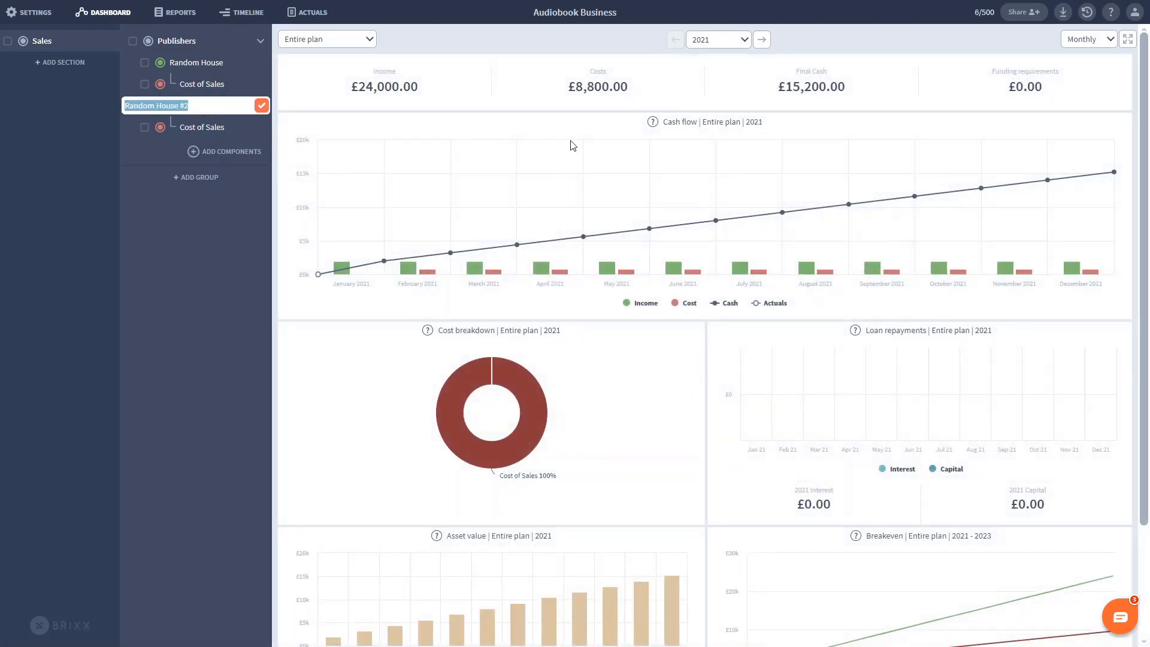
{"action": "type", "text": "Blackstone Audio"}
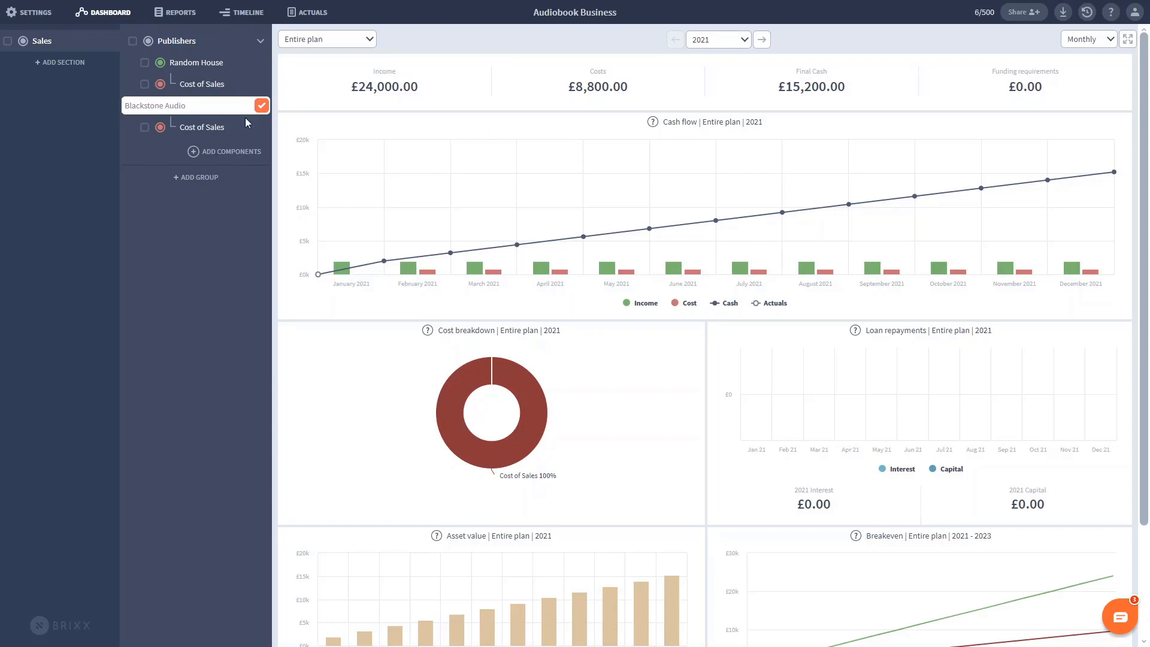
{"action": "left_click", "coordinate": [262, 106]}
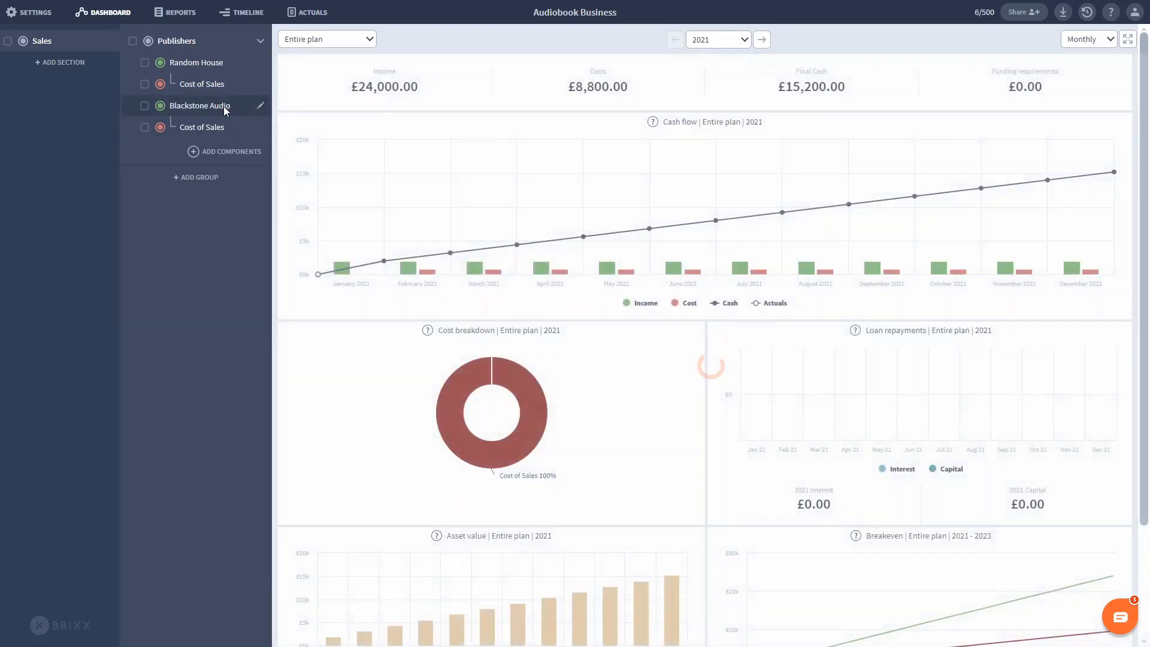
- Set Blackstone Audio's income to 2000 per month and its Cost of Sales to 30% of income, then save and close
{"action": "left_click", "coordinate": [224, 106]}
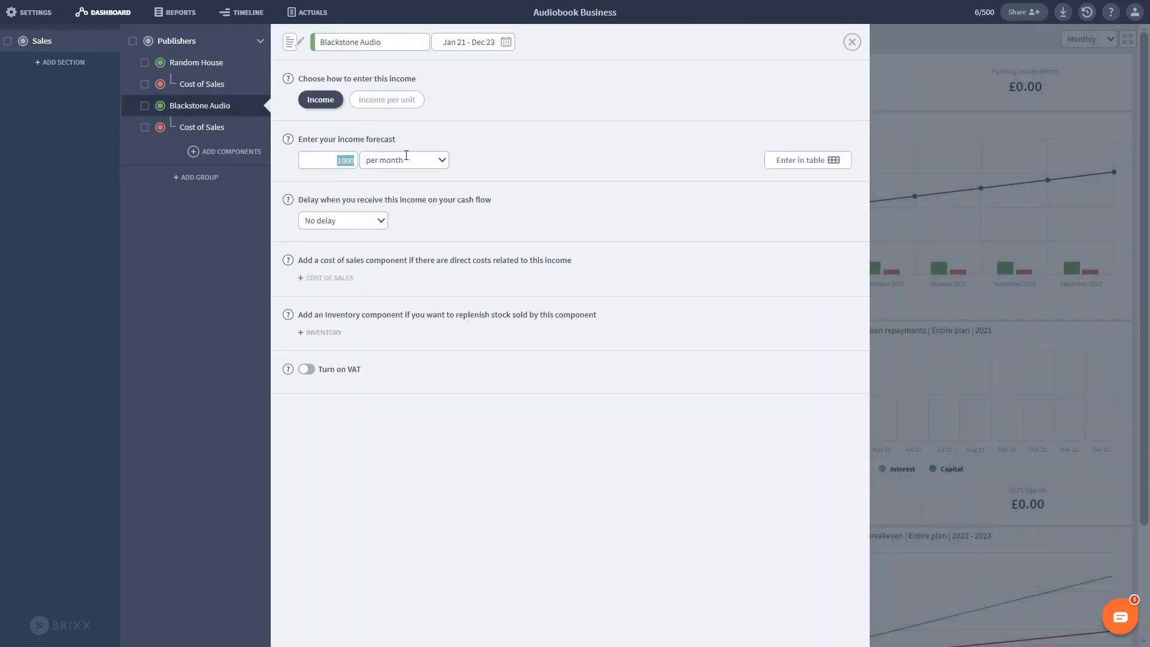
{"action": "type", "text": "2000"}
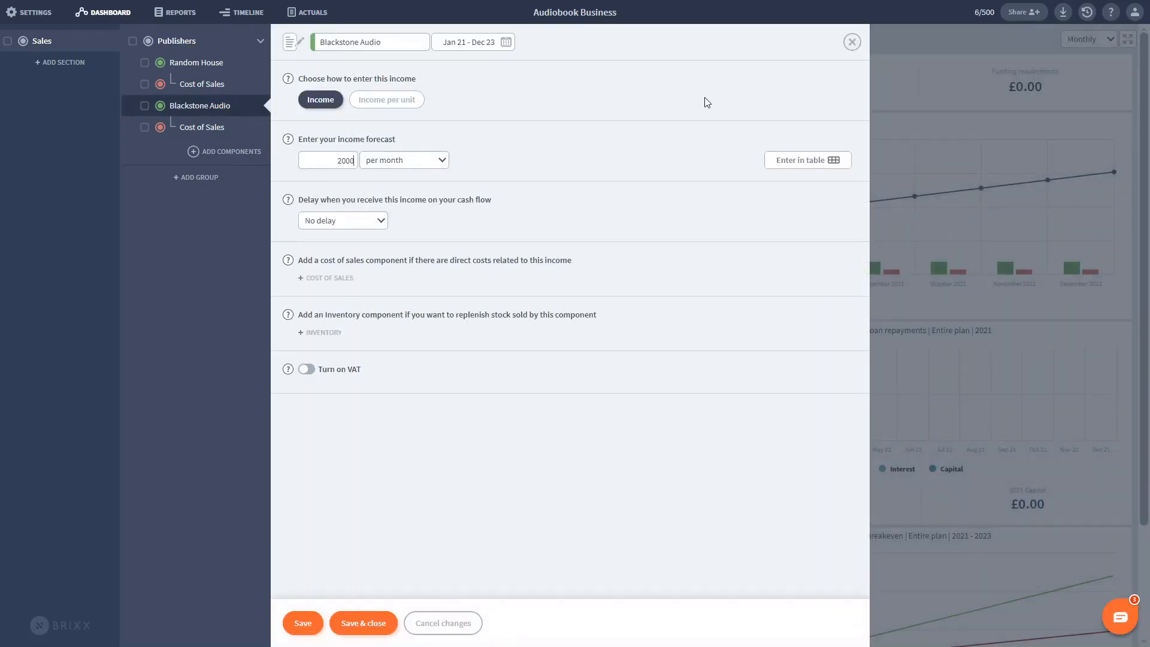
{"action": "left_click", "coordinate": [203, 129]}
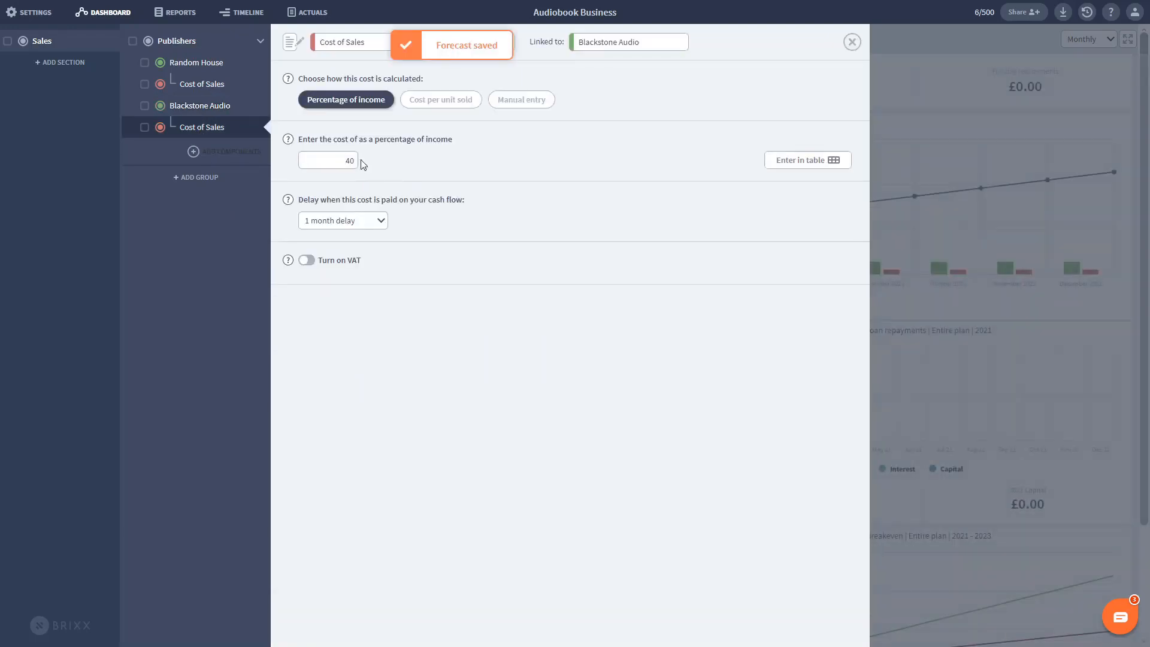
{"action": "type", "text": "30"}
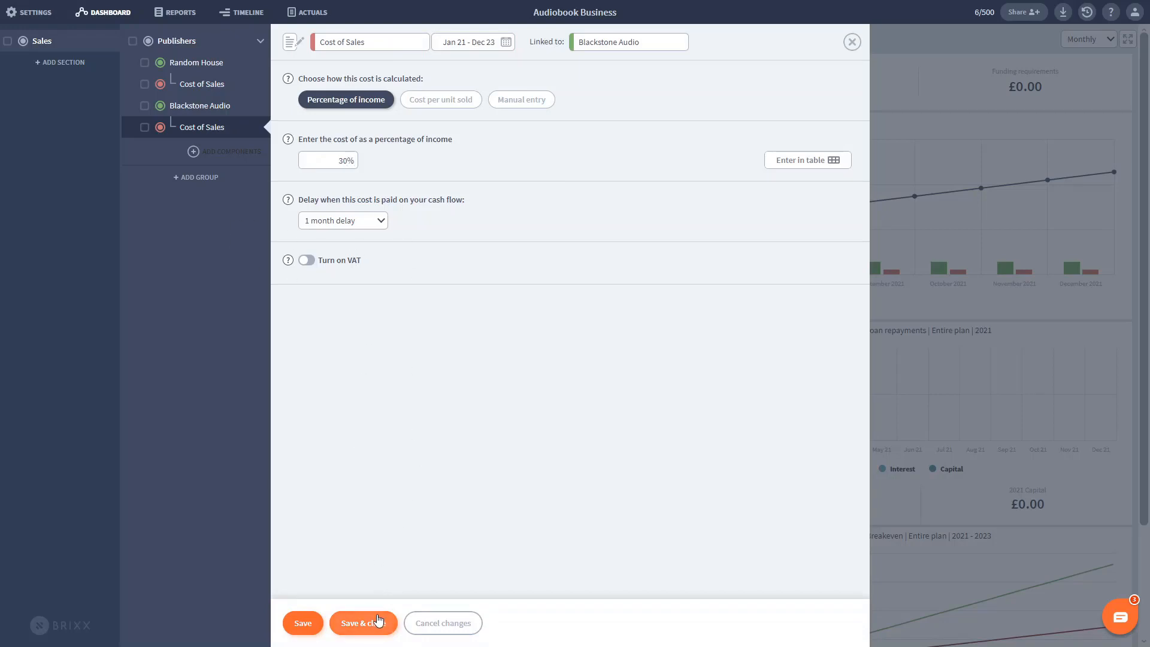
{"action": "left_click", "coordinate": [378, 623]}
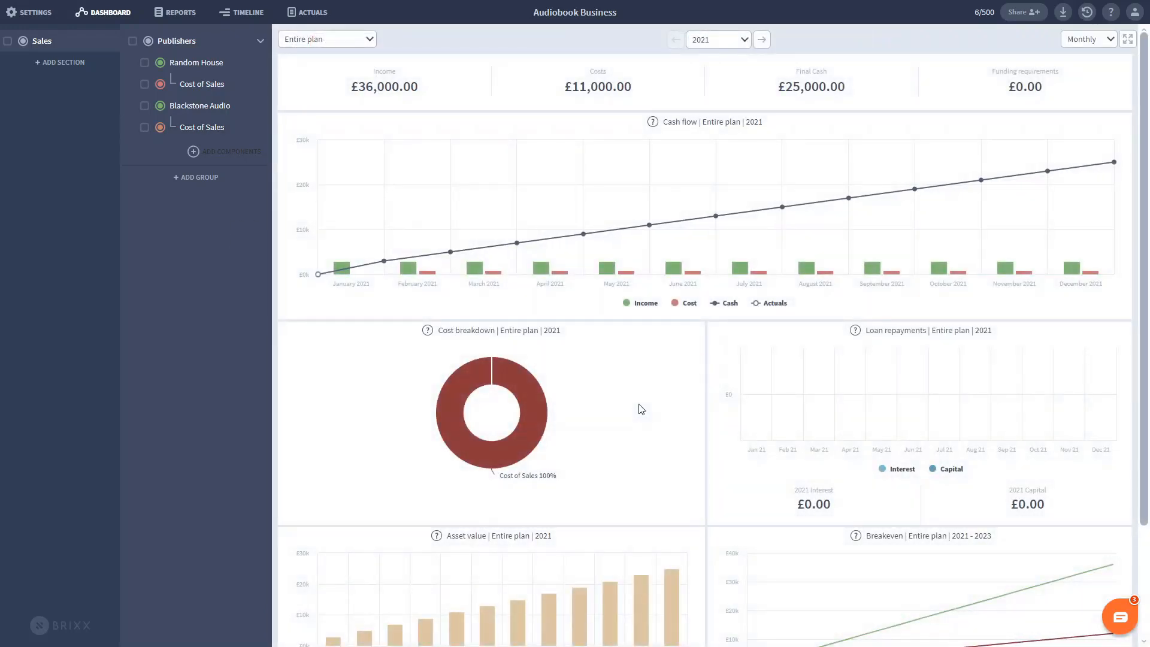
- Review the cash flow report with Cash Received expanded through Sales and Publishers to the individual publishers
{"action": "left_click", "coordinate": [182, 14]}
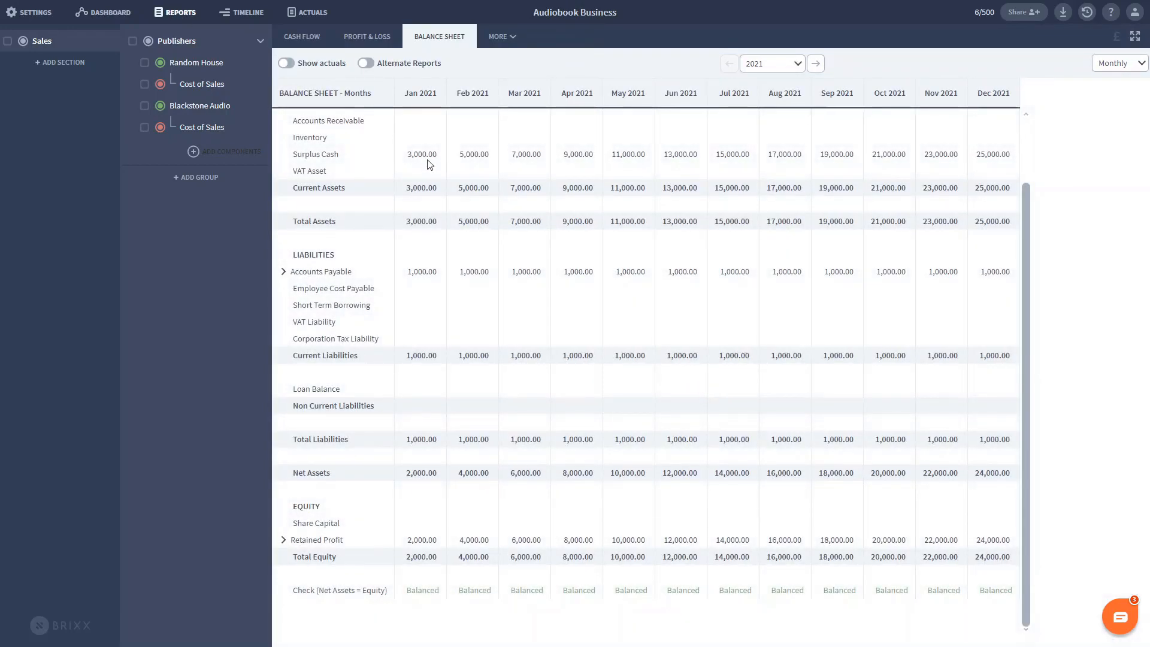
{"action": "left_click", "coordinate": [301, 37]}
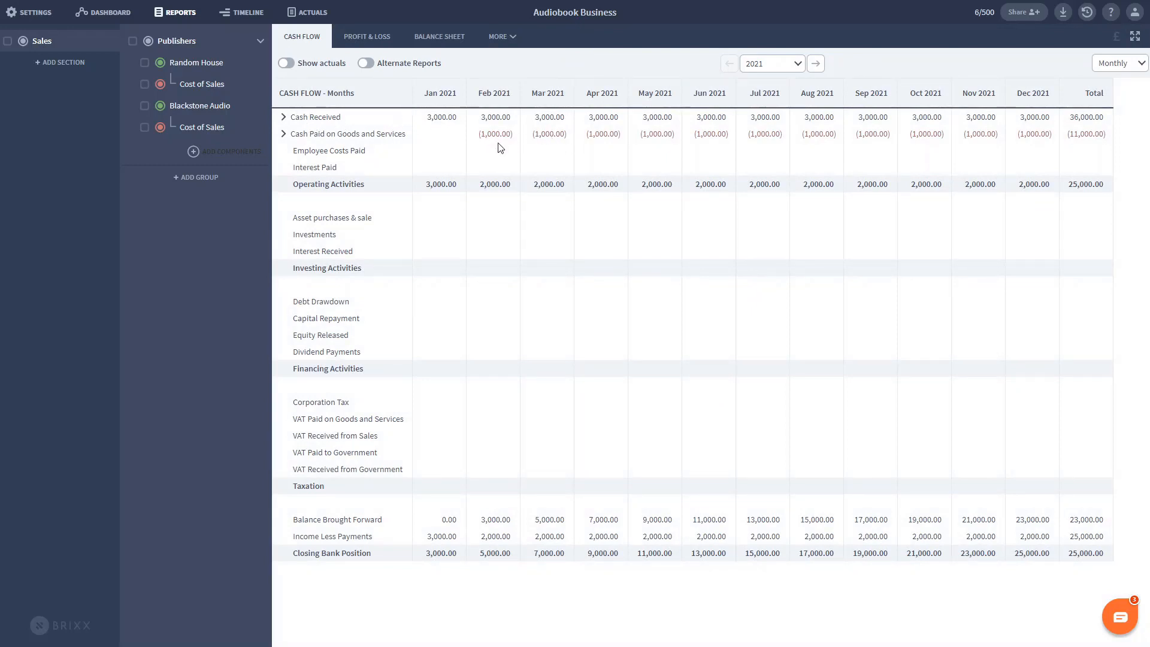
{"action": "left_click", "coordinate": [283, 117]}
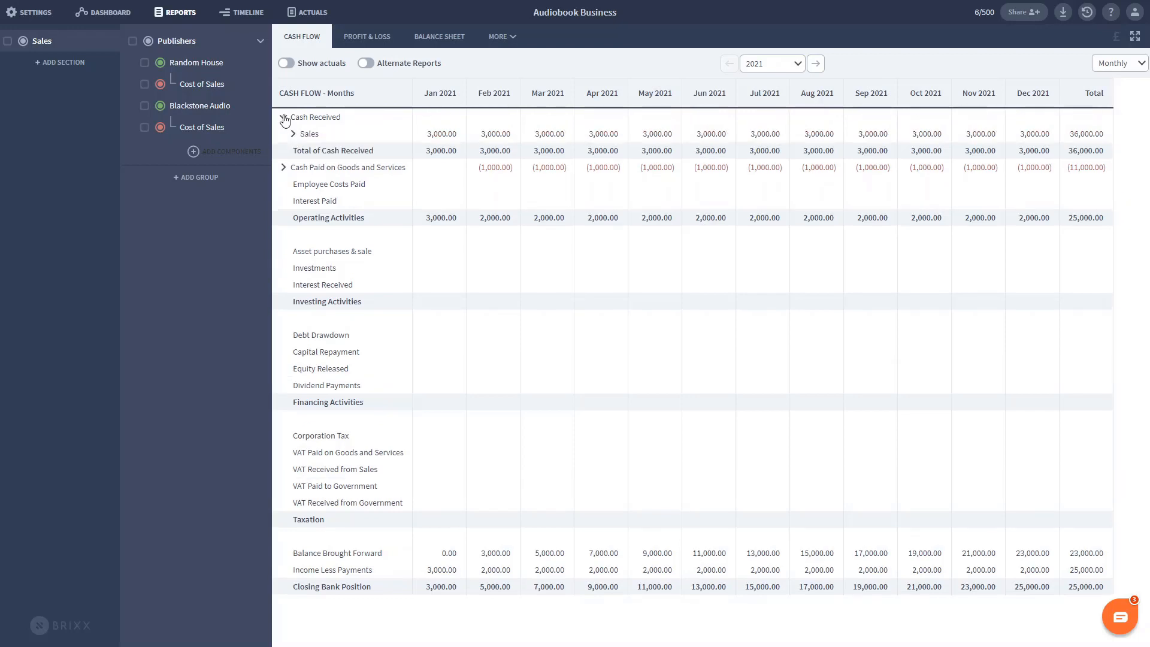
{"action": "left_click", "coordinate": [297, 135]}
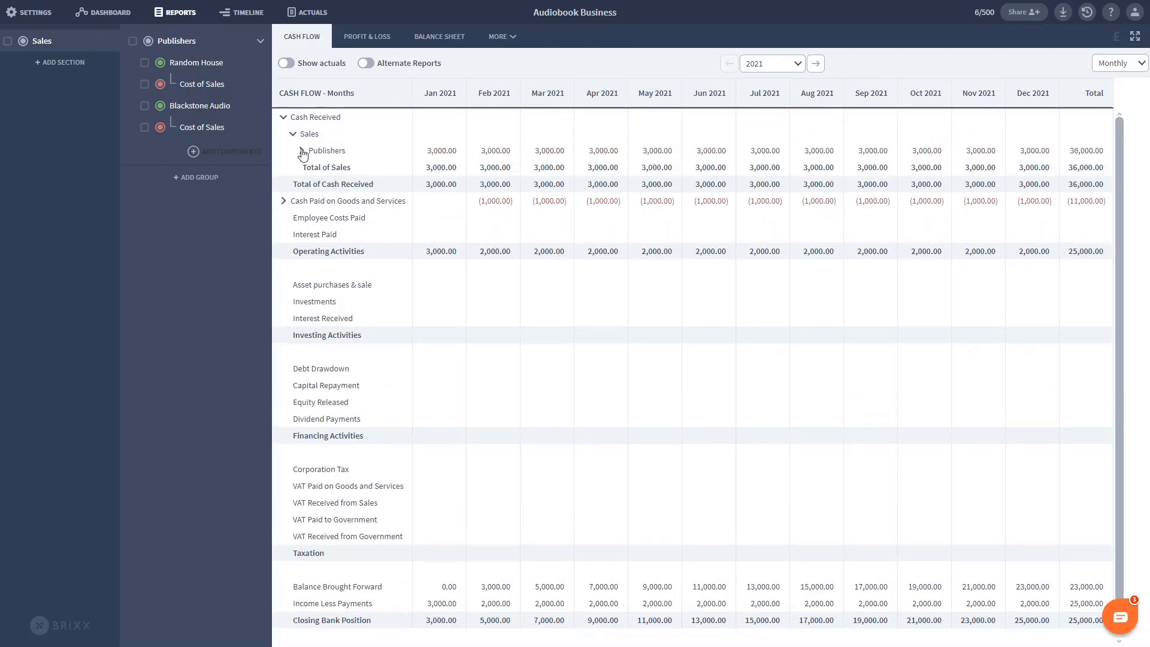
{"action": "left_click", "coordinate": [302, 153]}
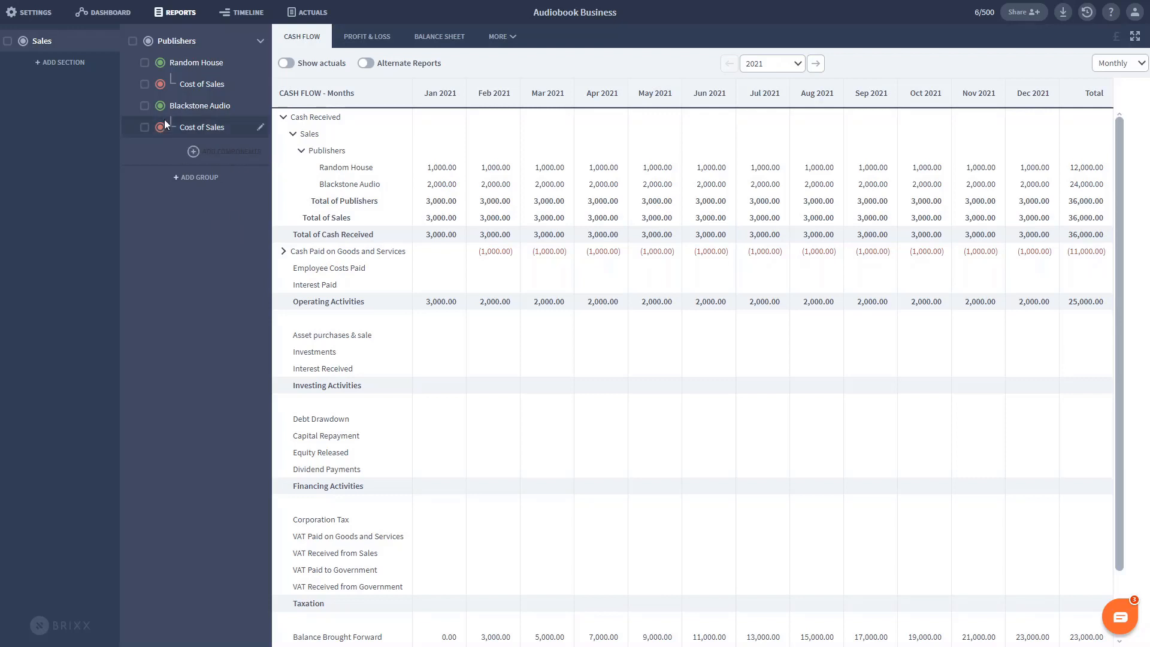
- Switch Random House and its Cost of Sales off and on again to compare their effect on the cash flow
{"action": "left_click", "coordinate": [160, 64]}
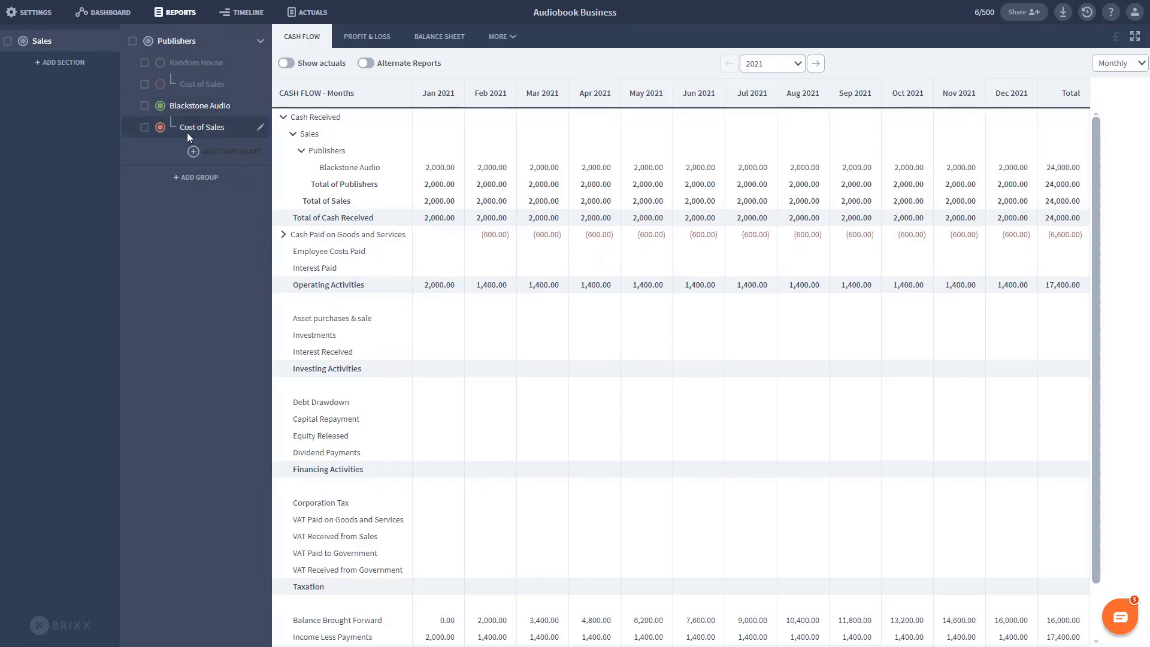
{"action": "left_click", "coordinate": [161, 62]}
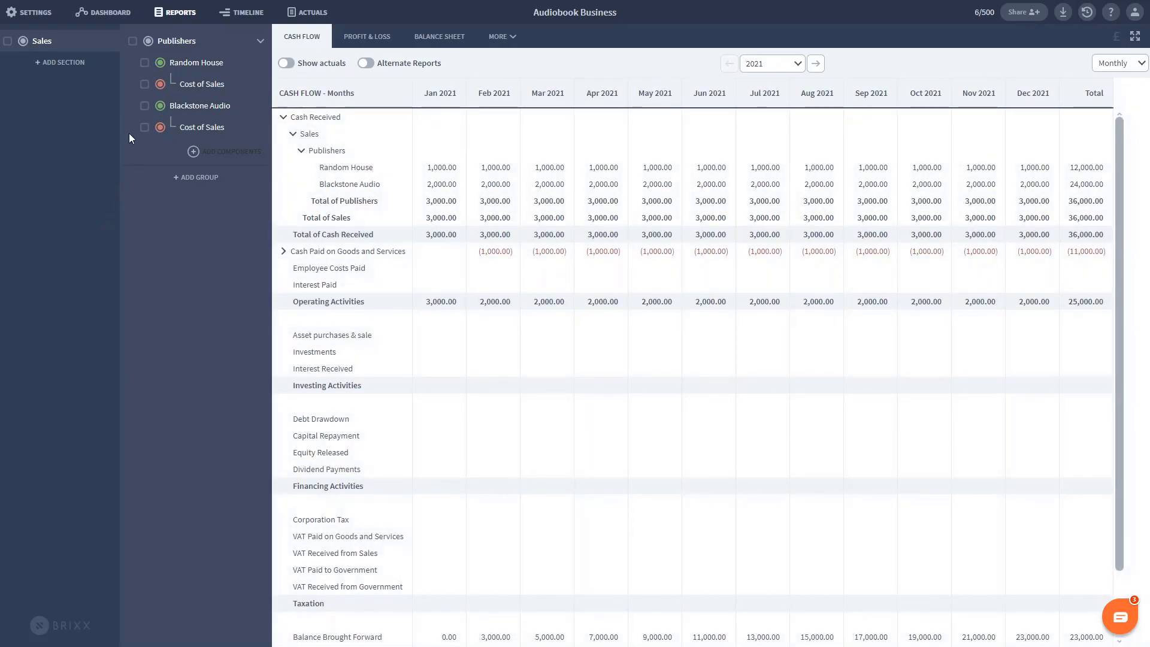
{"action": "left_click", "coordinate": [160, 84]}
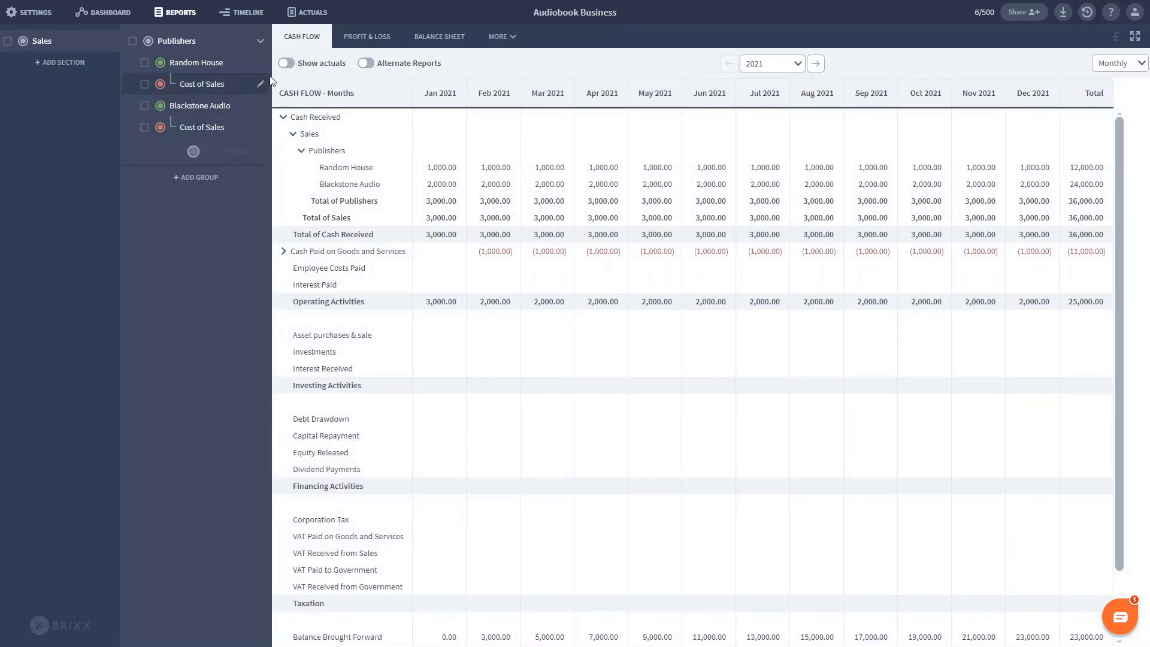
- Move the start of Blackstone Audio on the timeline to March 2021, together with its linked Cost of Sales
{"action": "left_click", "coordinate": [245, 19]}
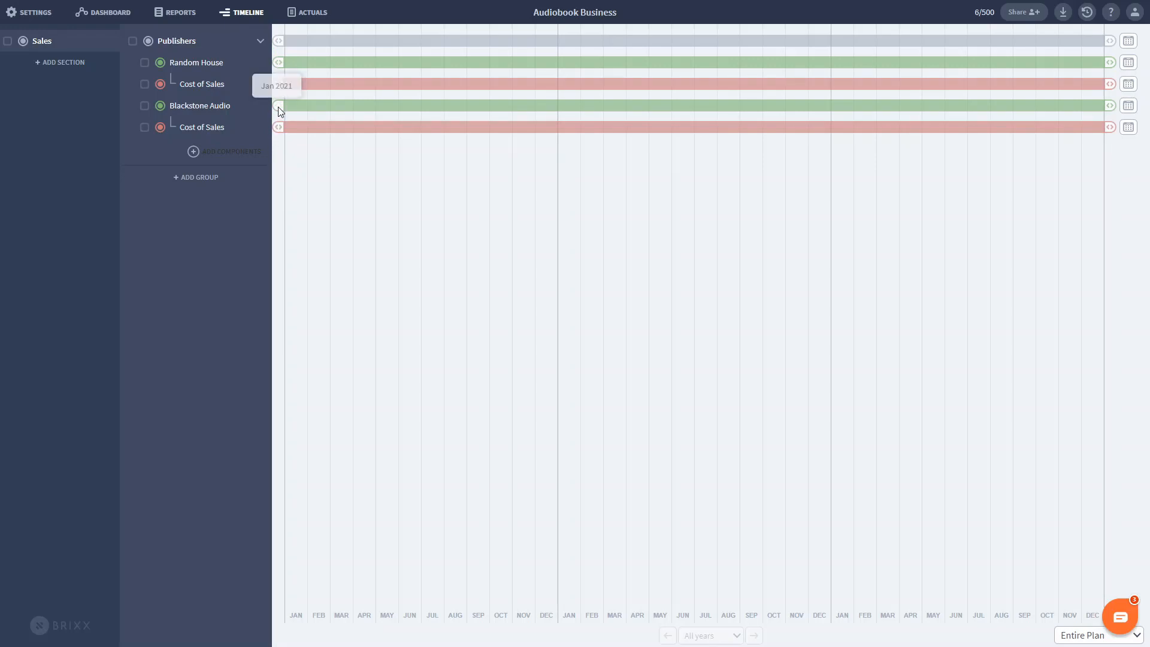
{"action": "left_click_drag", "start_coordinate": [293, 107], "coordinate": [326, 107]}
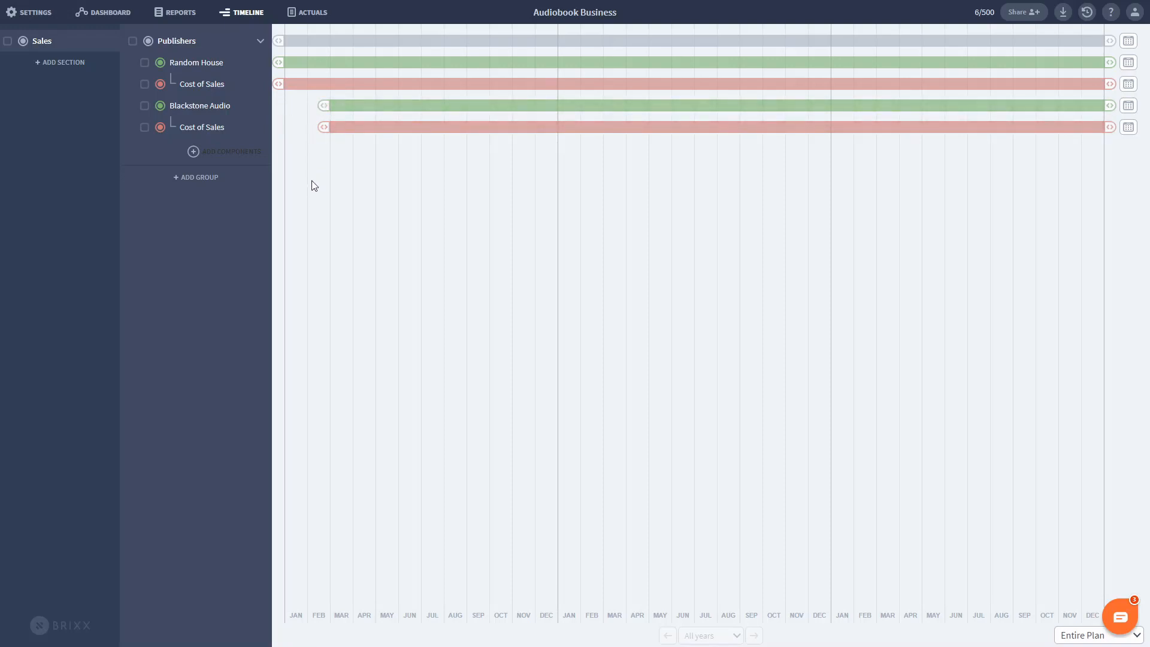
- Examine the cash flow report with Cash Paid on Goods and Services expanded to the publishers, and collapse it and Cash Received
{"action": "left_click", "coordinate": [177, 22]}
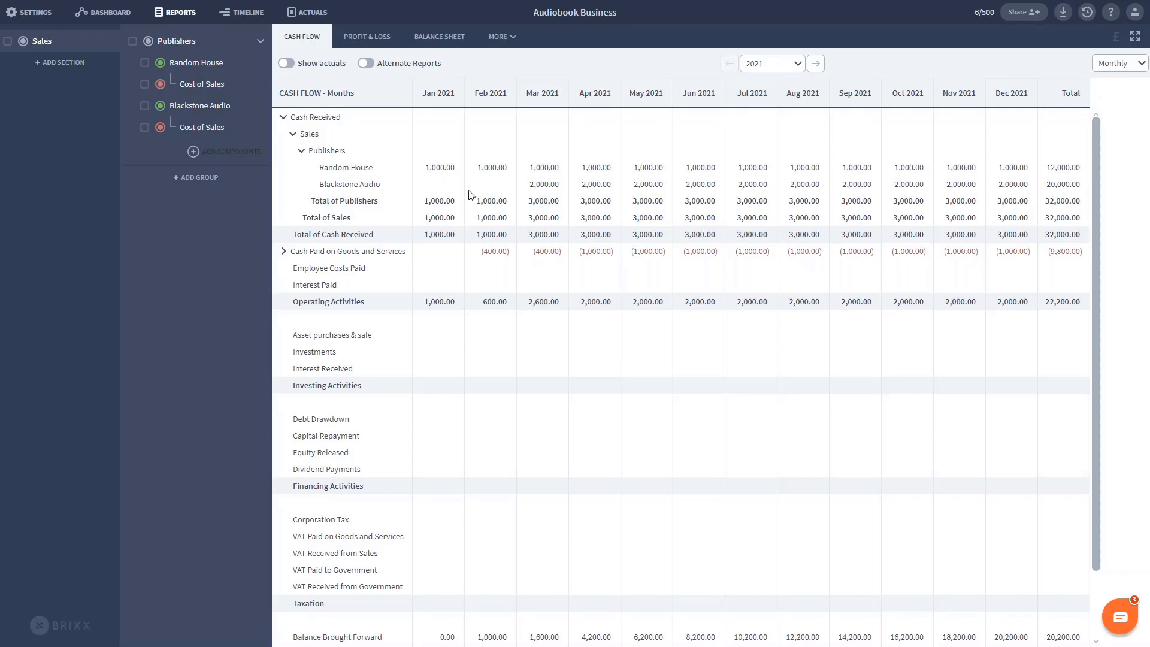
{"action": "left_click", "coordinate": [283, 251]}
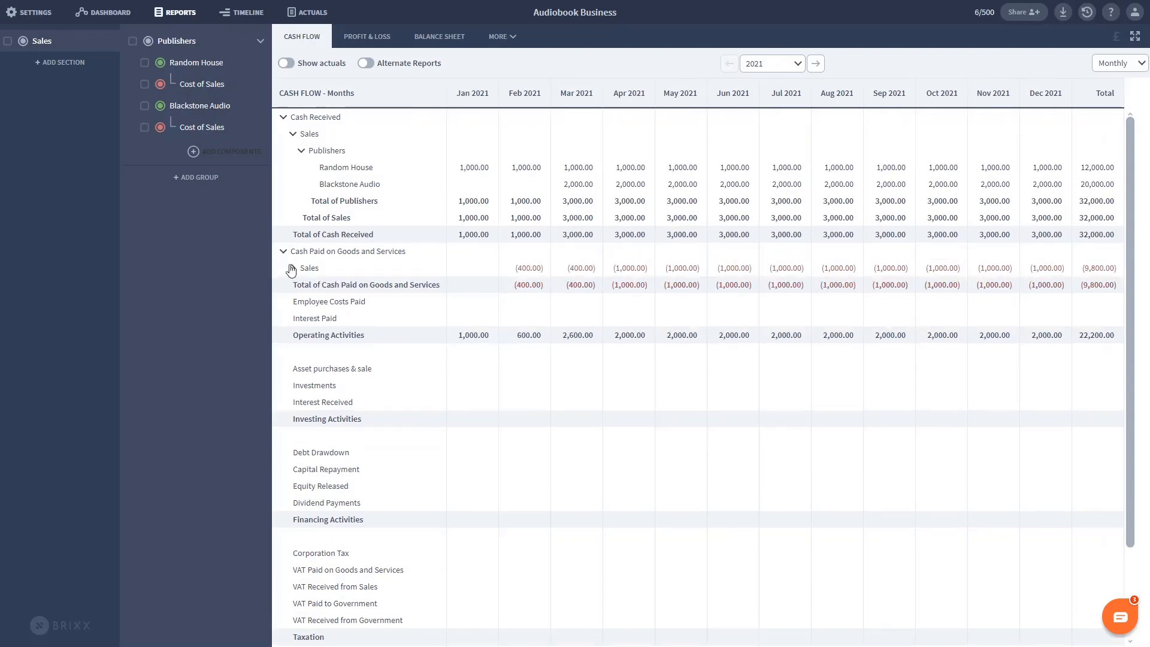
{"action": "left_click", "coordinate": [293, 268]}
{"action": "left_click", "coordinate": [302, 284]}
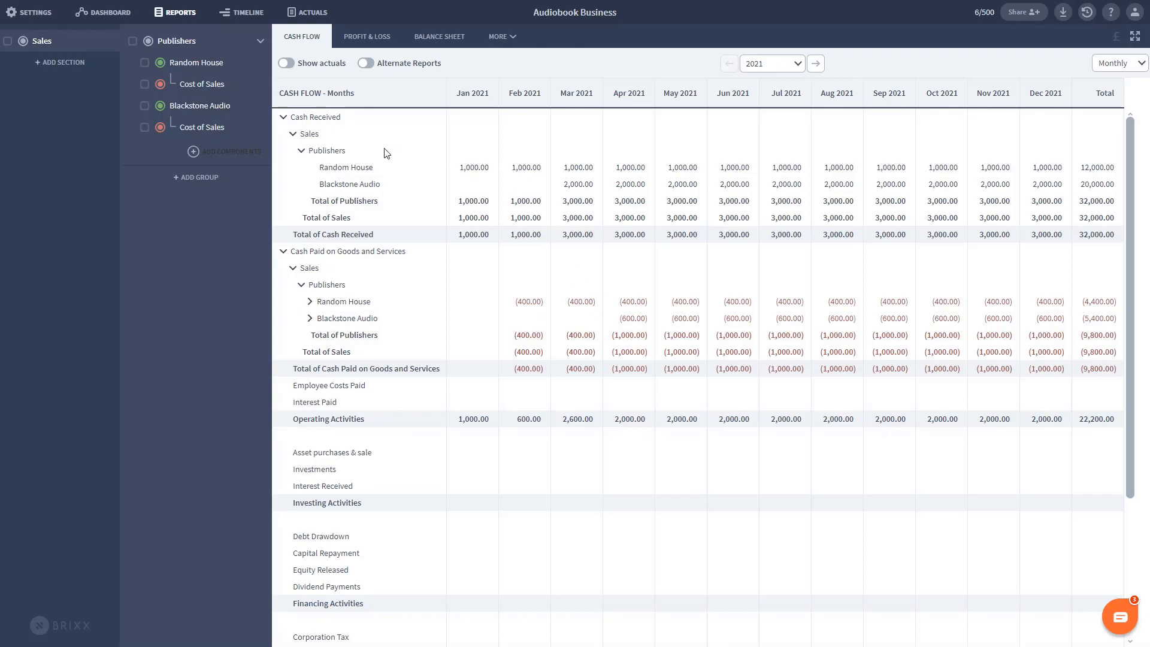
{"action": "left_click", "coordinate": [284, 118]}
{"action": "left_click", "coordinate": [283, 135]}
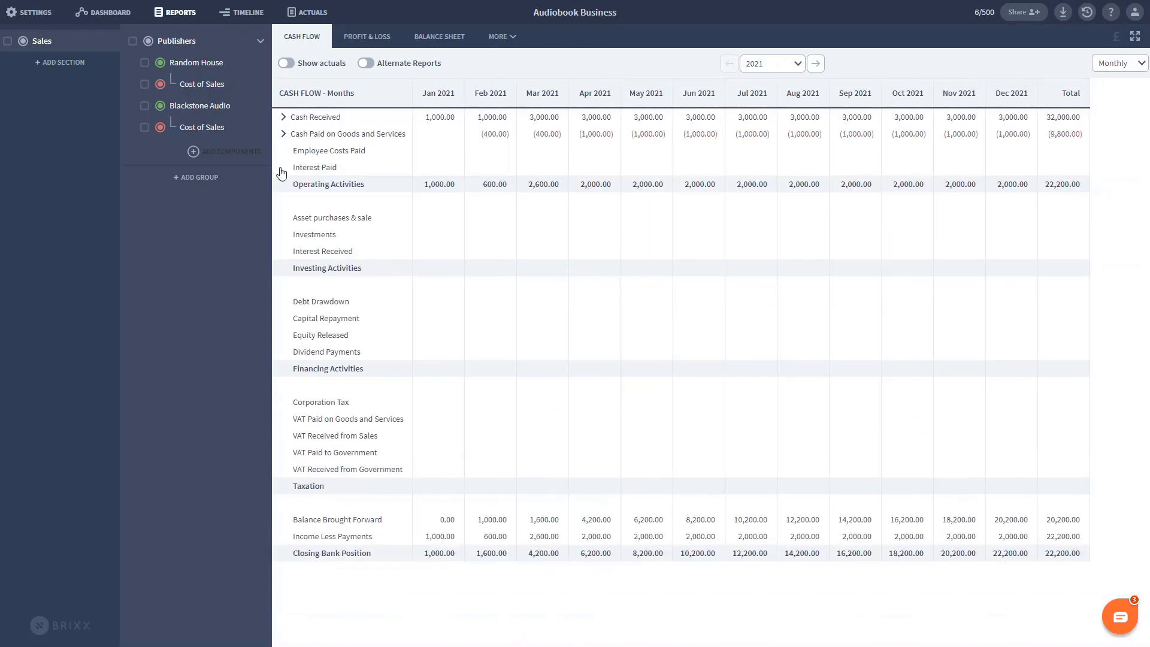
- Add a new section named Assets and create a group named Office Equipment in it
{"action": "left_click", "coordinate": [58, 64]}
{"action": "type", "text": "Assets"}
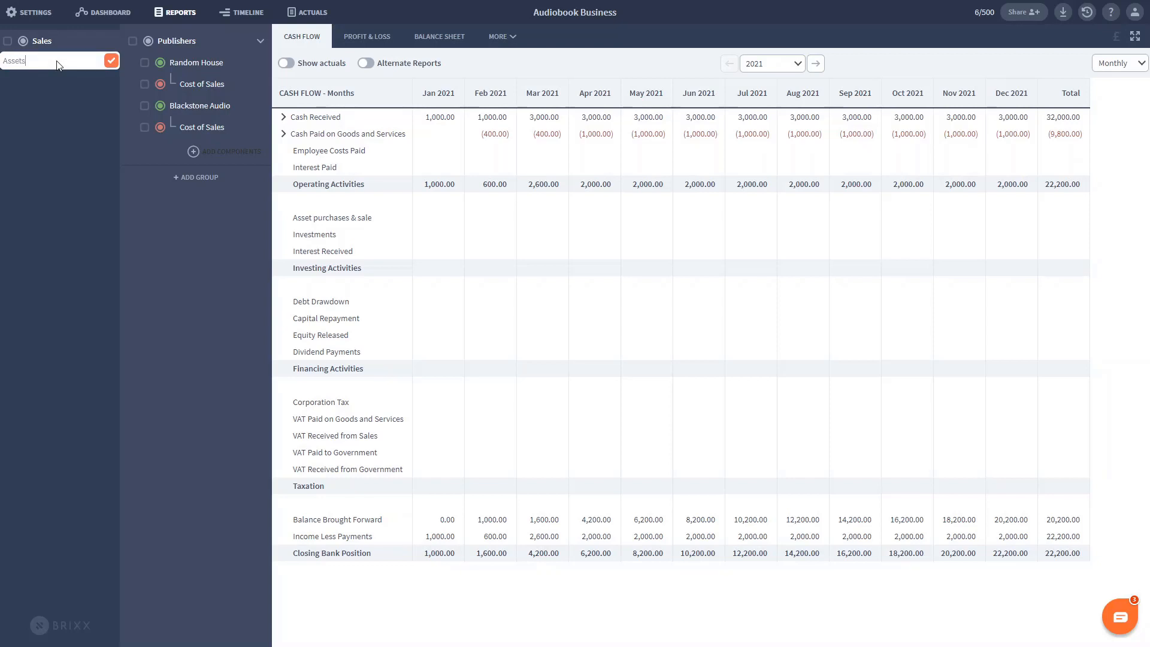
{"action": "key", "text": "Return"}
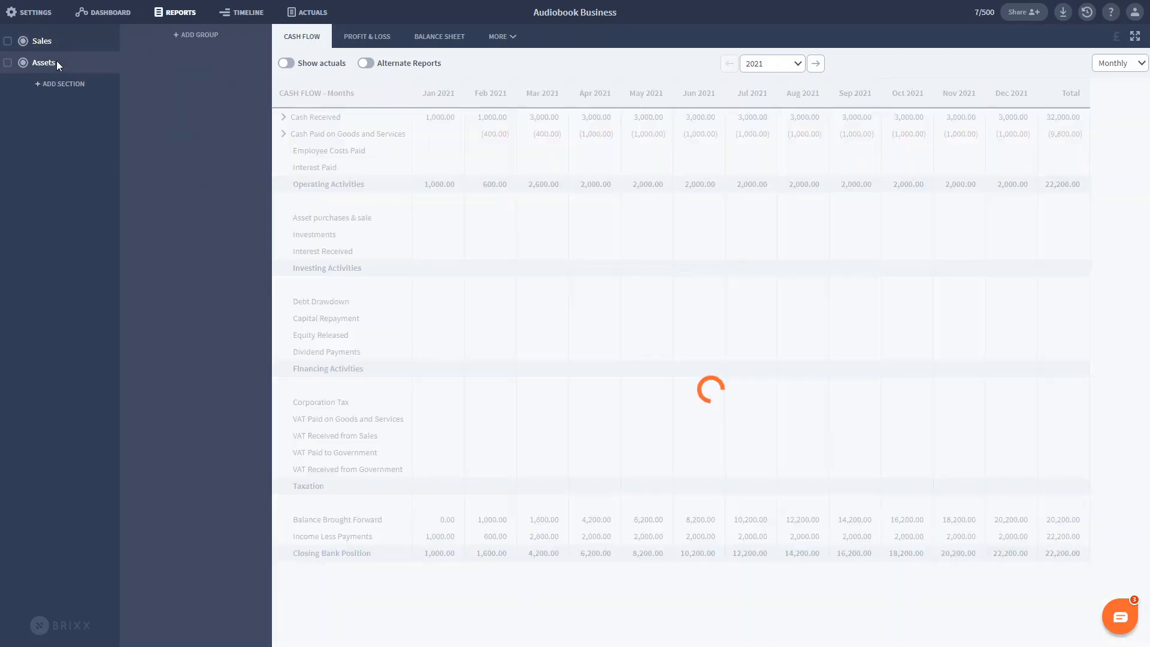
{"action": "left_click", "coordinate": [203, 38]}
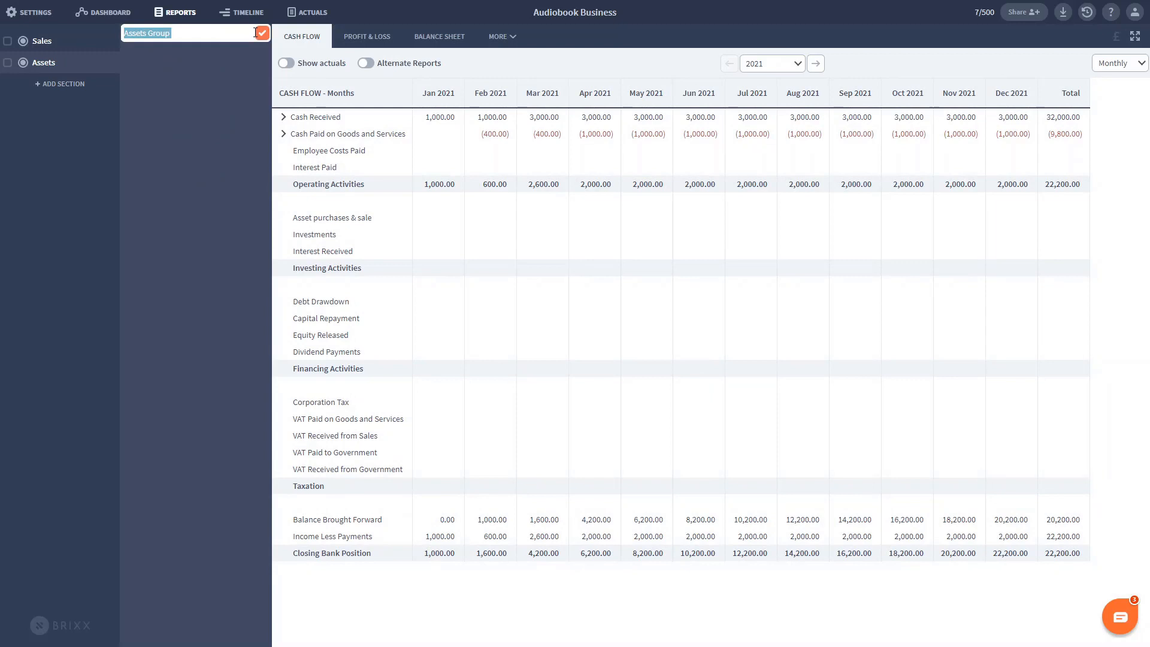
{"action": "type", "text": "Office Equipment"}
{"action": "key", "text": "Return"}
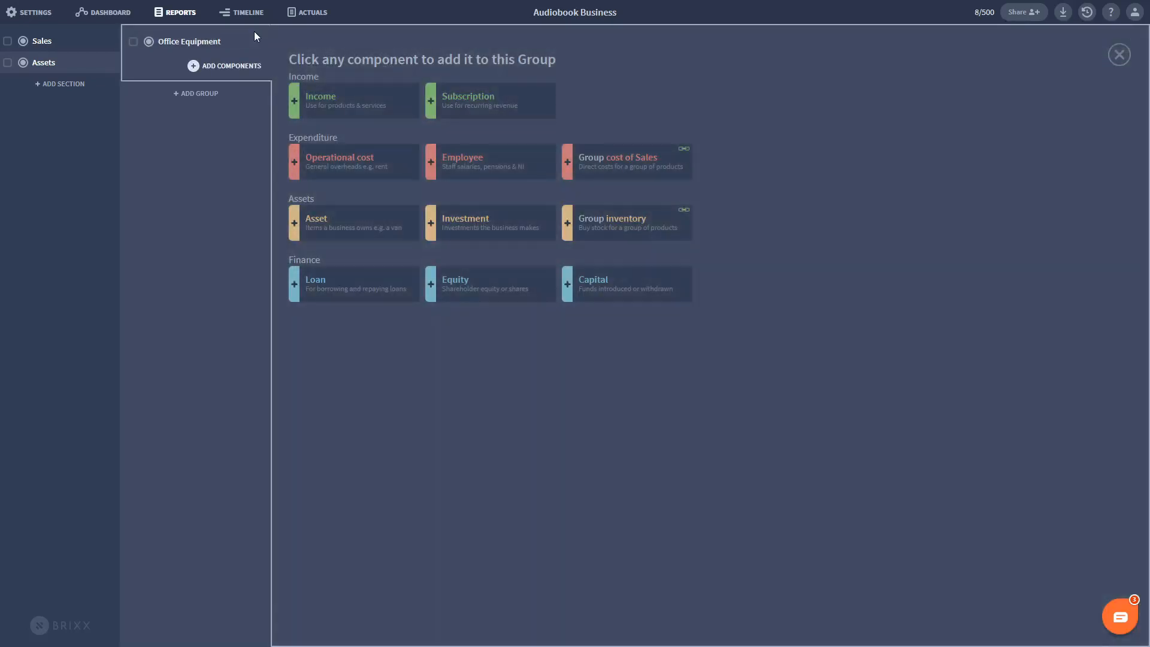
- Add an Asset component to the Office Equipment group and name it Computers
{"action": "left_click", "coordinate": [333, 232]}
{"action": "left_click", "coordinate": [216, 63]}
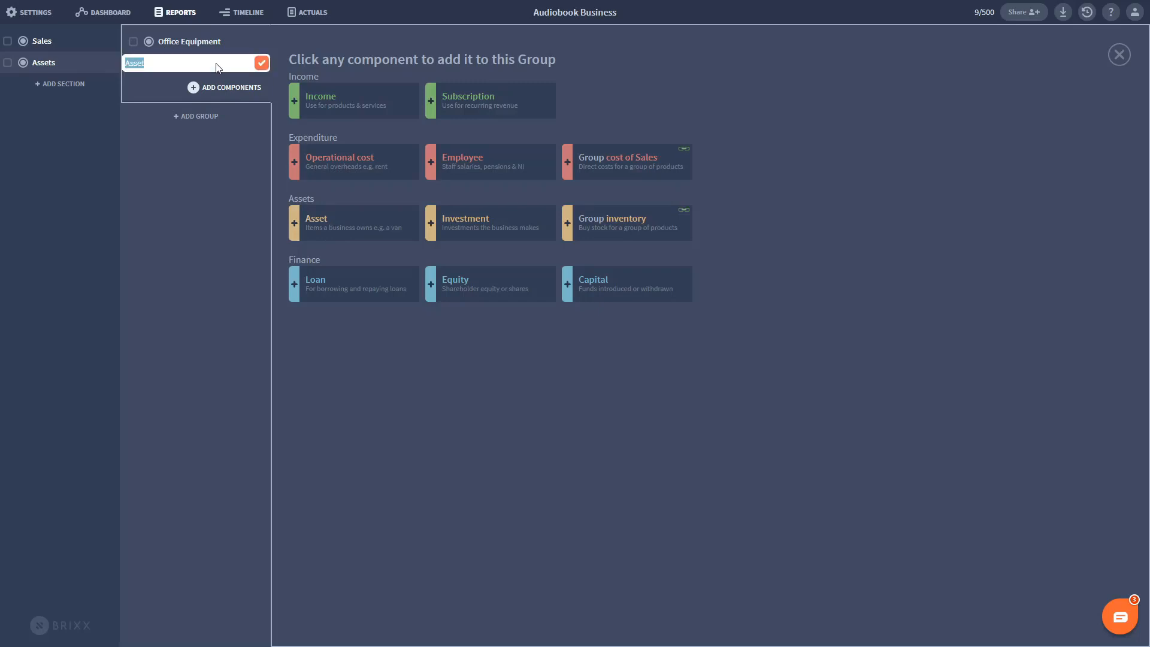
{"action": "type", "text": "Computers"}
{"action": "key", "text": "Return"}
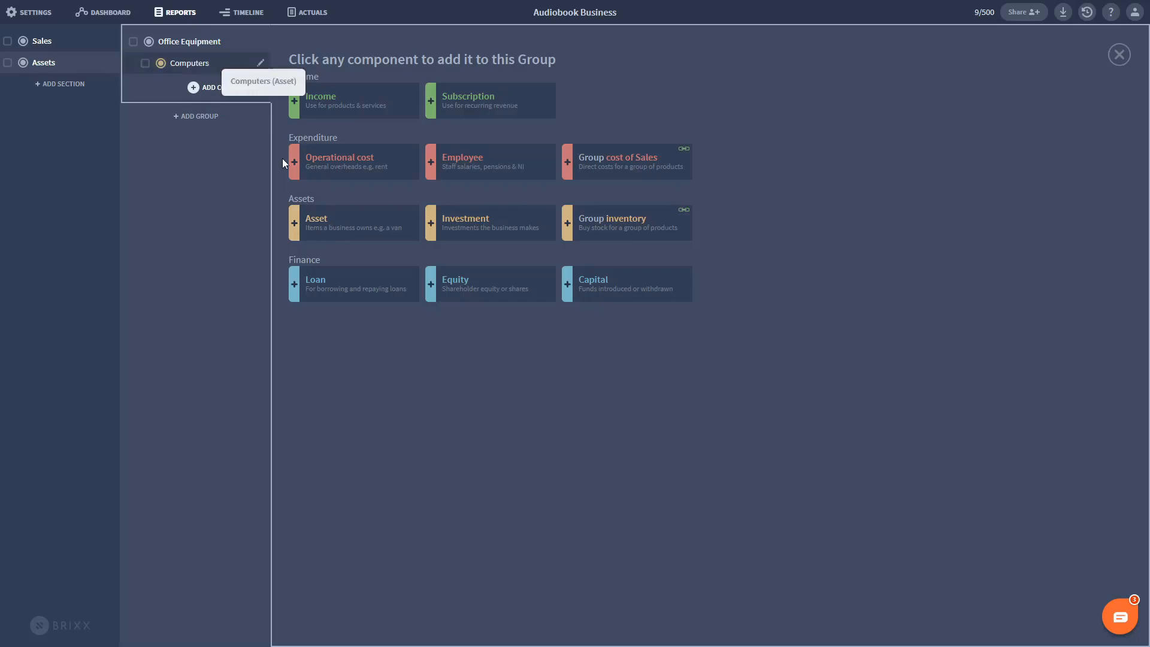
- Give the Computers asset a purchase price of £10,000 and depreciate it by 40% of initial value per year, saving the changes
{"action": "left_click", "coordinate": [216, 63]}
{"action": "left_click", "coordinate": [337, 133]}
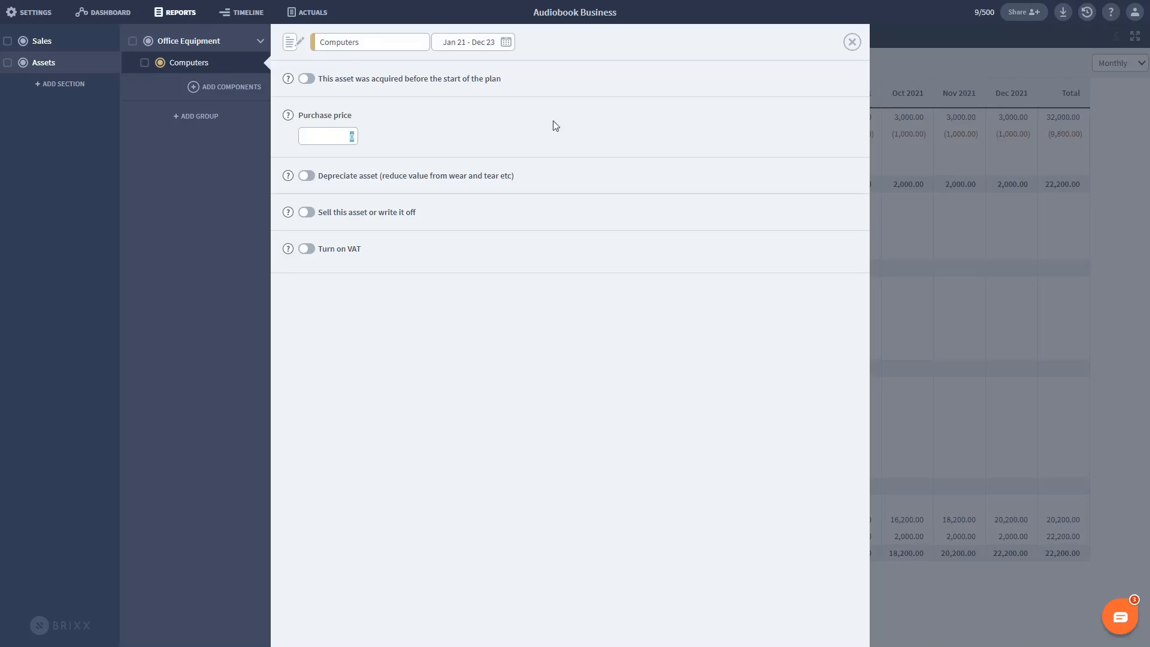
{"action": "type", "text": "10000"}
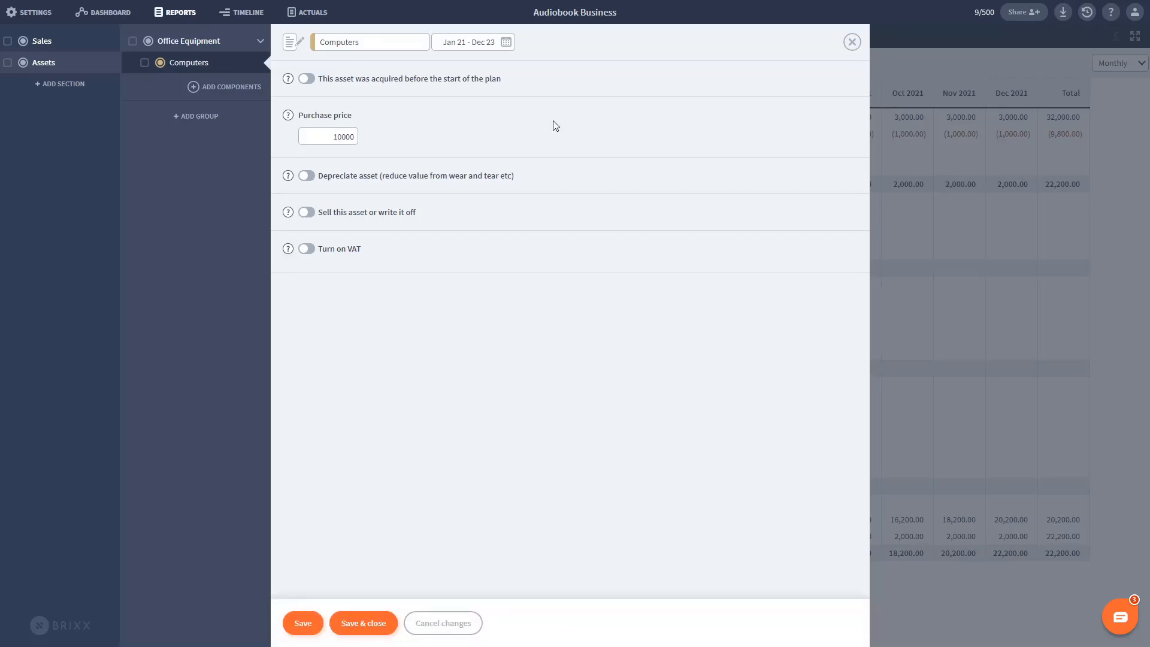
{"action": "left_click", "coordinate": [307, 176]}
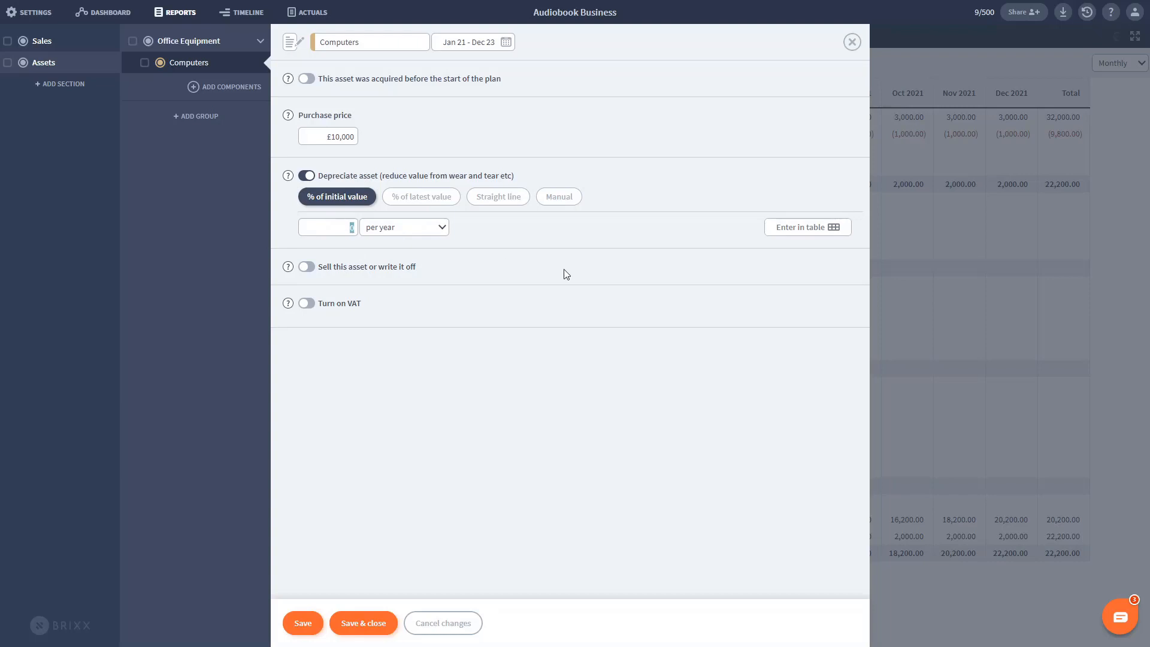
{"action": "type", "text": "40"}
{"action": "left_click", "coordinate": [368, 625]}
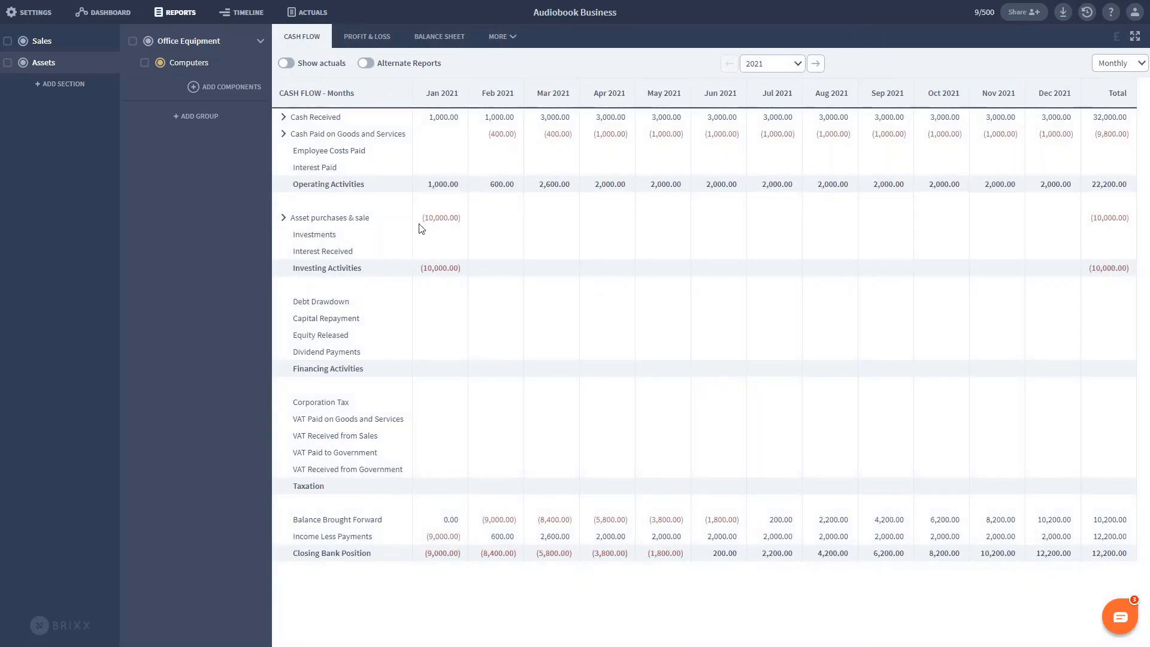
- Inspect Asset purchases & sale in the cash flow report, expanded down to Computers, and collapse it again
{"action": "left_click_drag", "start_coordinate": [421, 218], "coordinate": [465, 223]}
{"action": "left_click", "coordinate": [447, 264]}
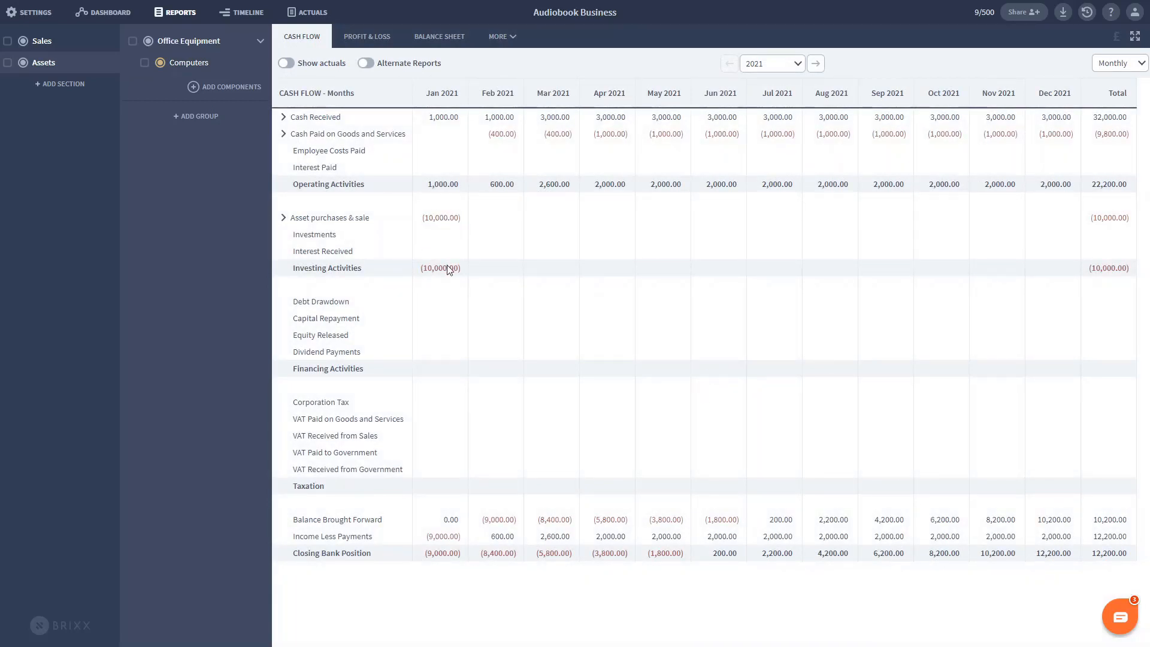
{"action": "left_click", "coordinate": [283, 217]}
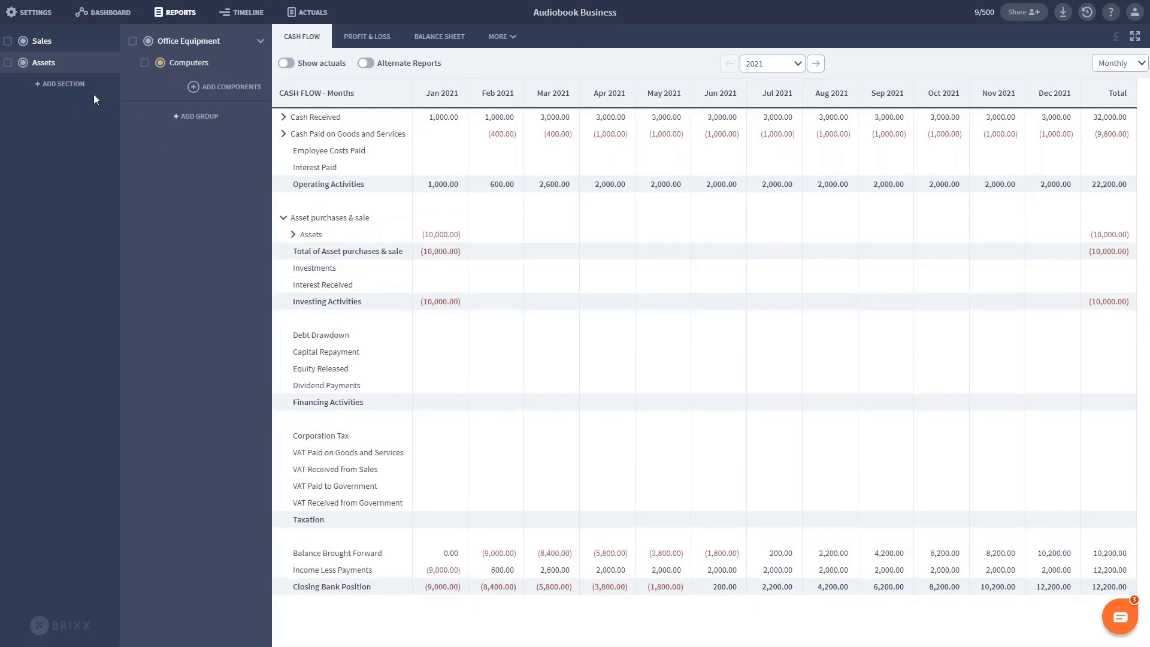
{"action": "left_click", "coordinate": [293, 234]}
{"action": "left_click", "coordinate": [302, 251]}
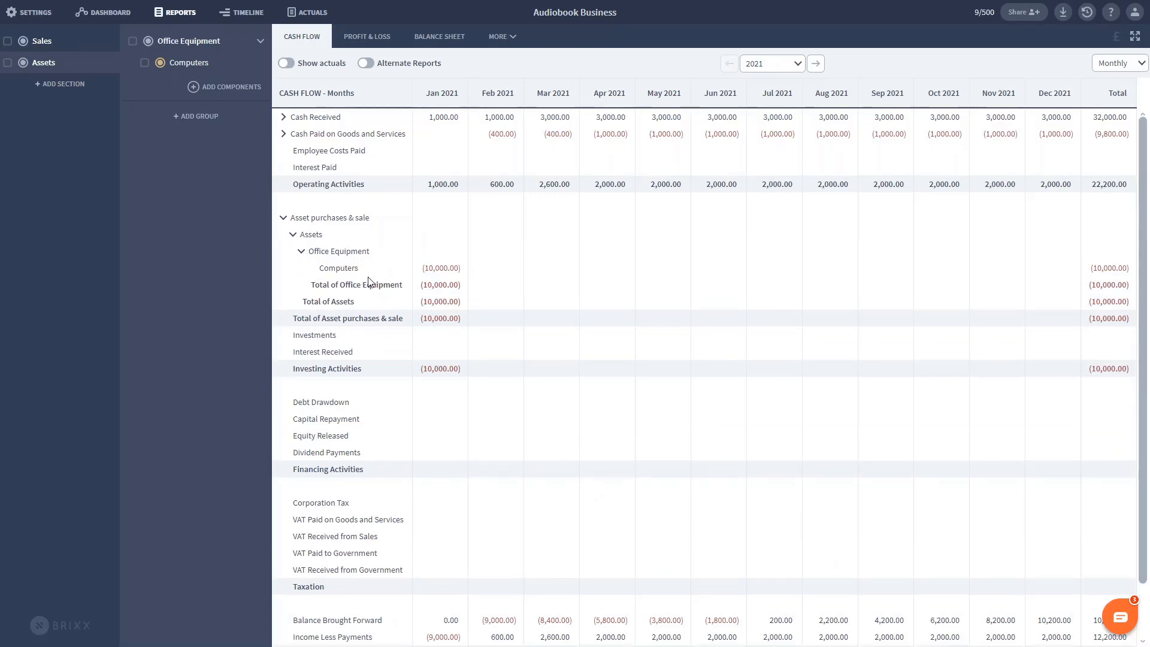
{"action": "left_click", "coordinate": [283, 217]}
- Inspect Depreciation in the profit and loss report, expanded down to Computers, and collapse it again
{"action": "left_click", "coordinate": [359, 35]}
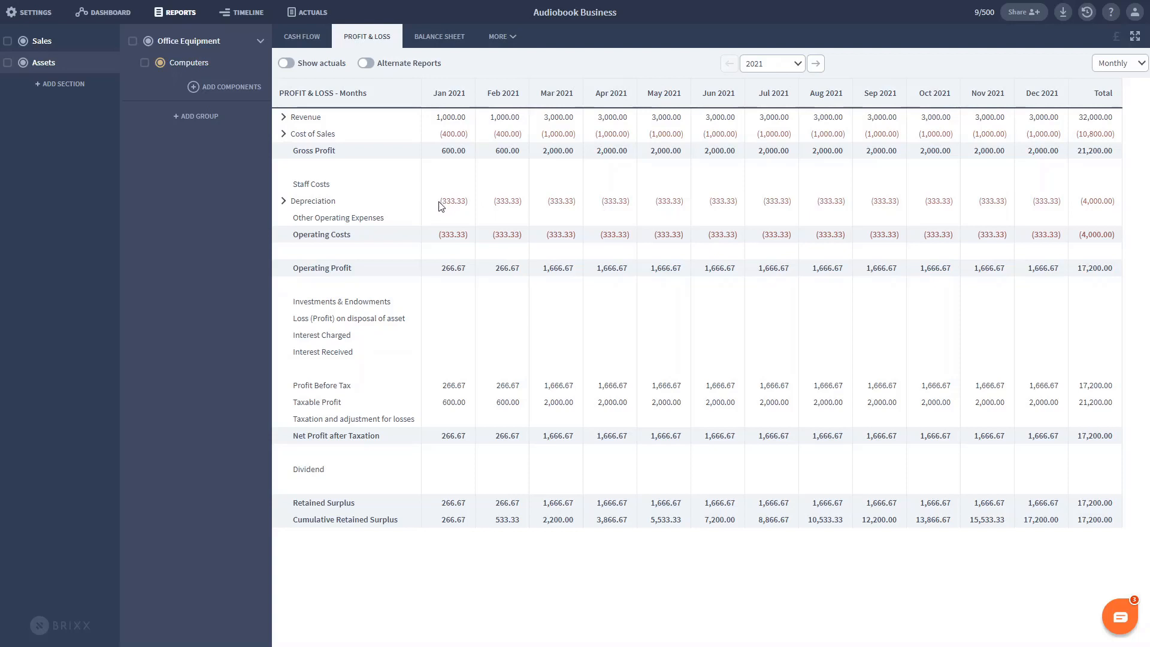
{"action": "left_click", "coordinate": [284, 202]}
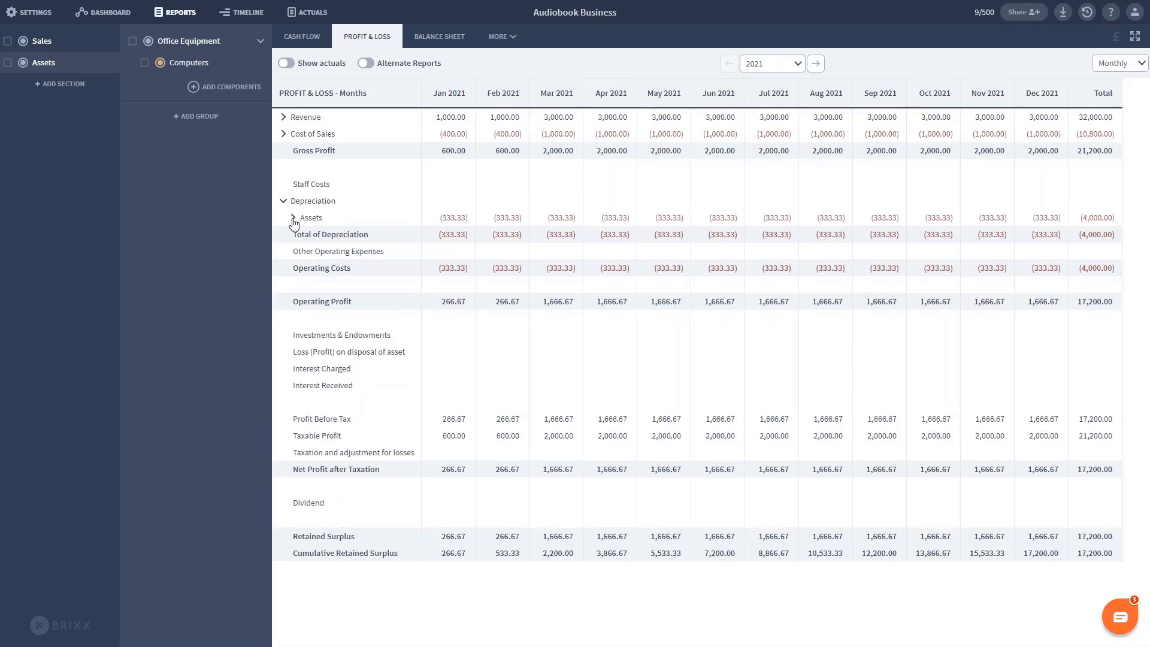
{"action": "left_click", "coordinate": [293, 218]}
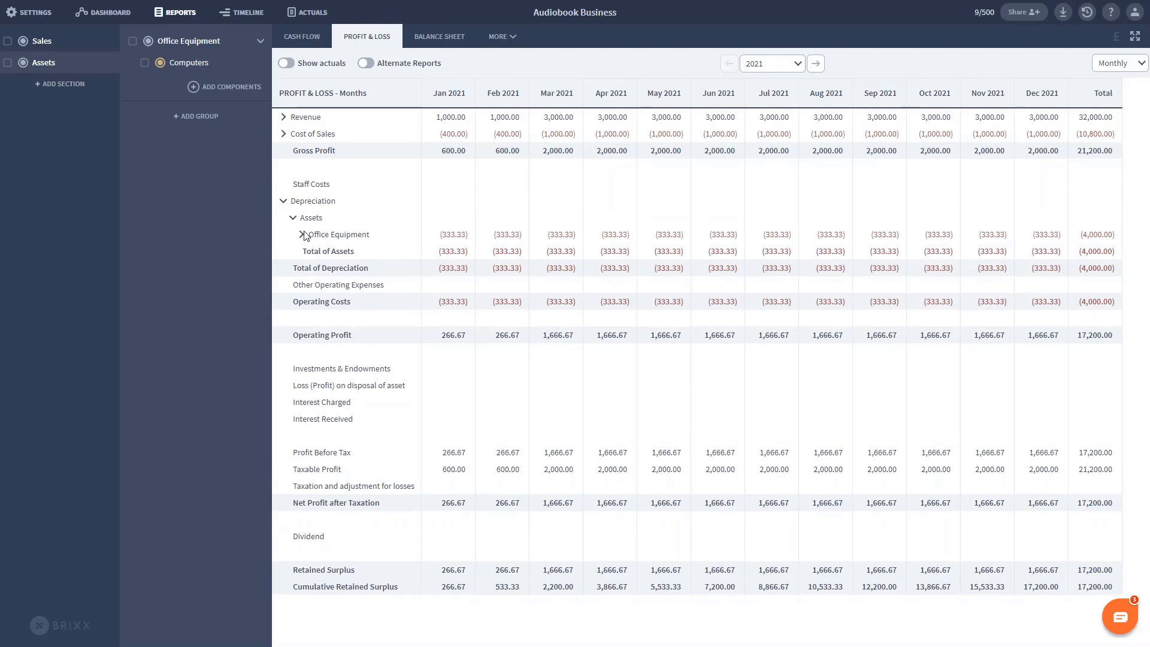
{"action": "left_click", "coordinate": [301, 235]}
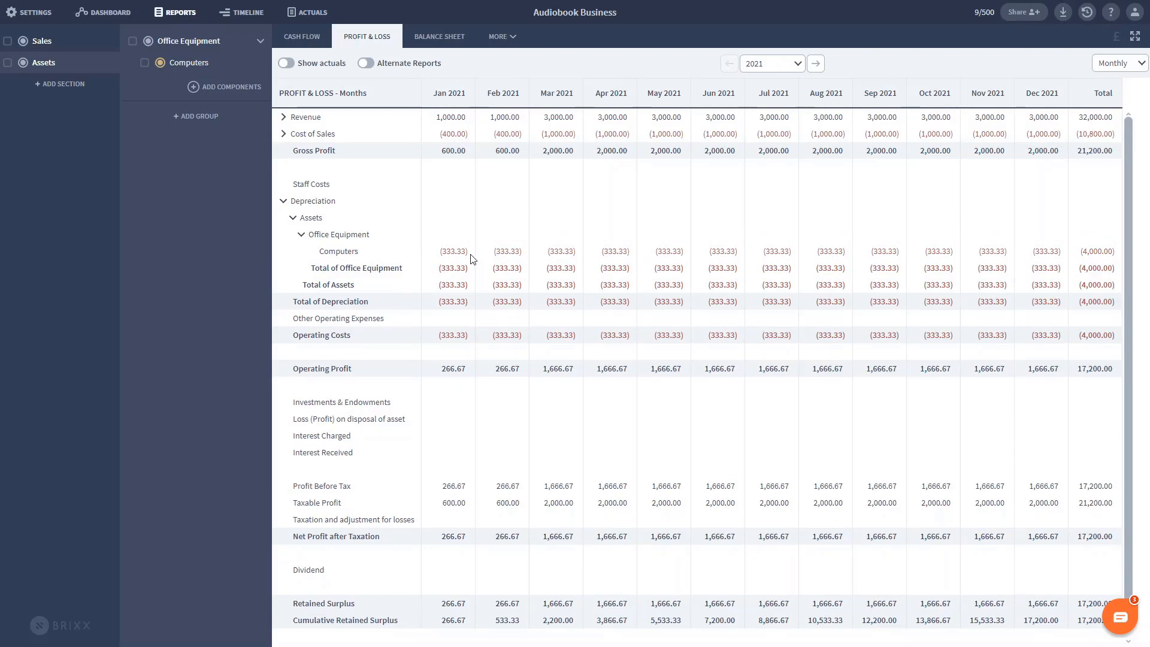
{"action": "left_click", "coordinate": [284, 202]}
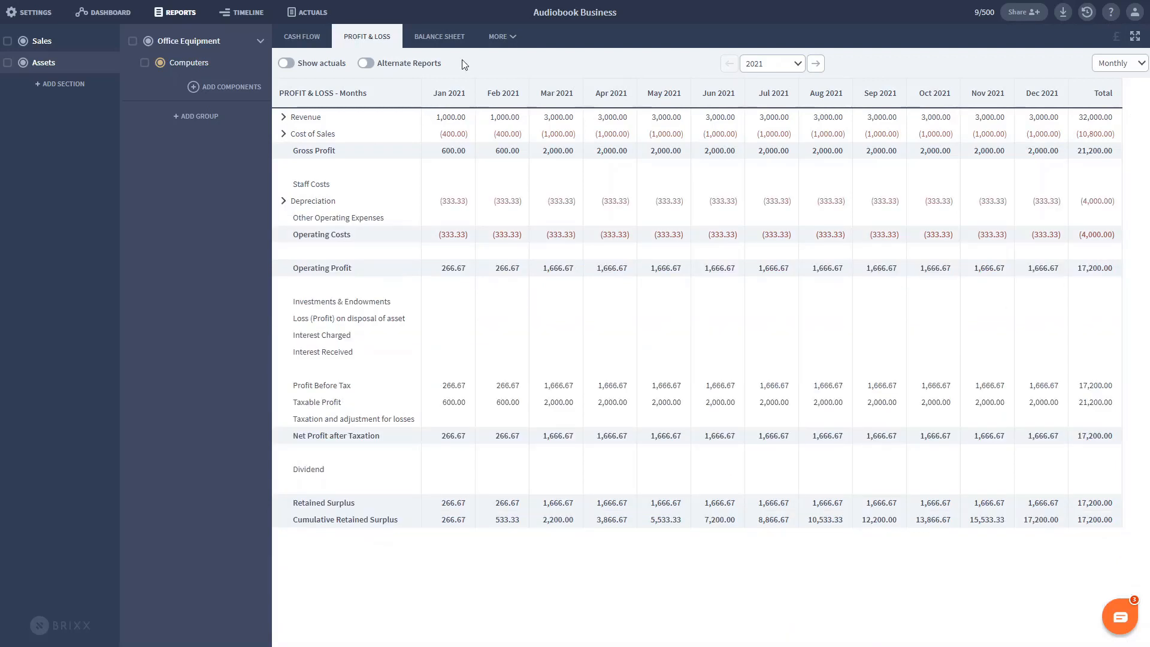
- Examine the balance sheet, following the monthly Fixed Assets values and reading down to the equity check
{"action": "left_click", "coordinate": [446, 40]}
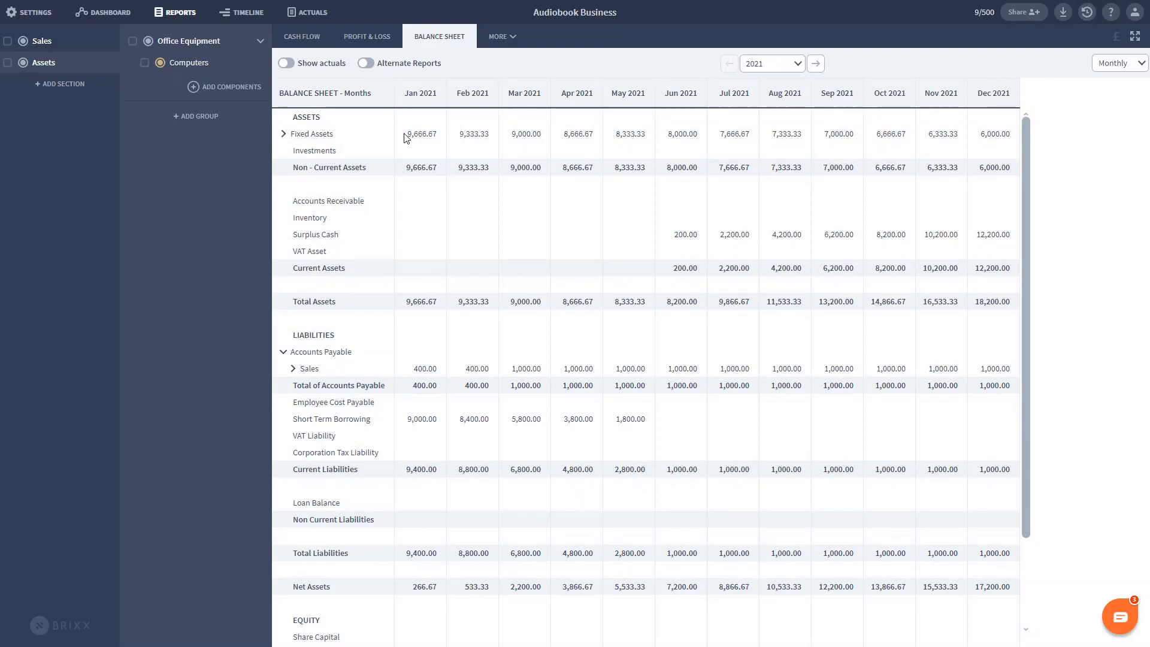
{"action": "left_click_drag", "start_coordinate": [405, 138], "coordinate": [617, 139]}
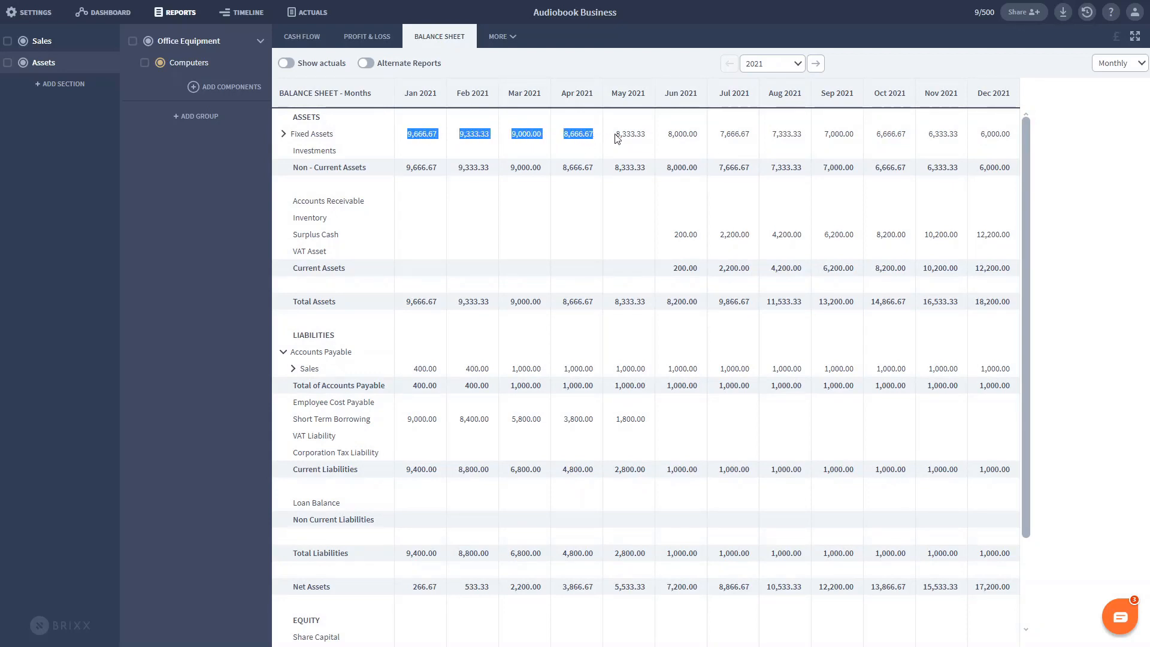
{"action": "left_click", "coordinate": [614, 138]}
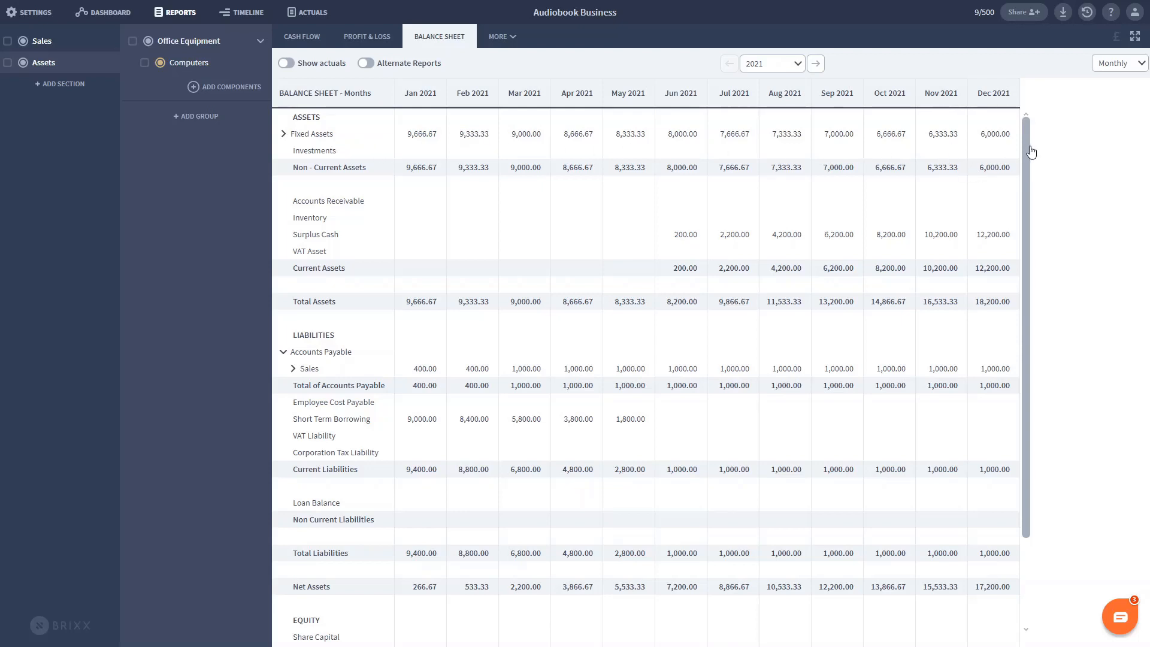
{"action": "left_click_drag", "start_coordinate": [1030, 154], "coordinate": [1033, 282]}
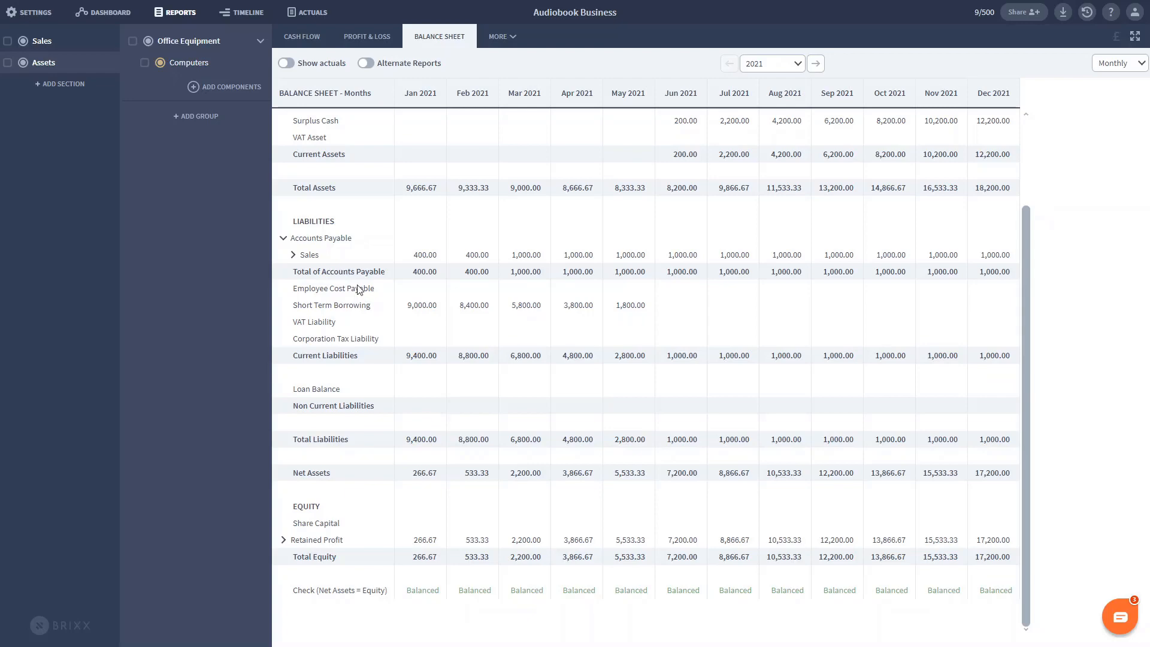
- Check the January 2021 costs and cash position on the dashboard's cash flow chart
{"action": "left_click", "coordinate": [104, 13]}
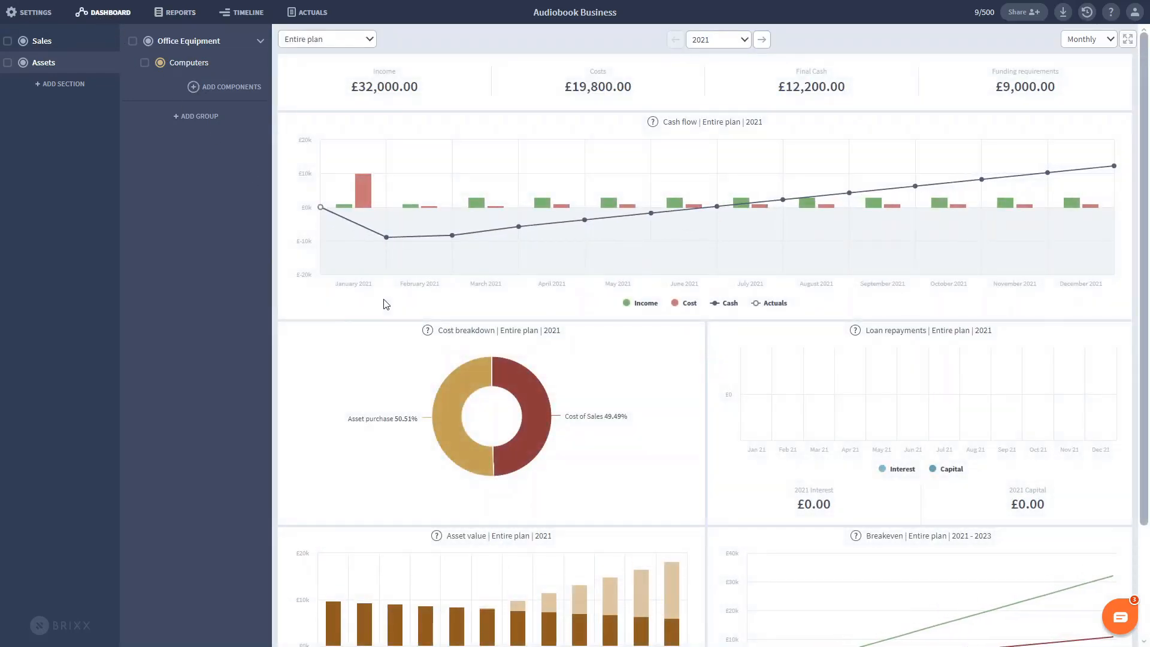
{"action": "mouse_move", "coordinate": [367, 186]}
{"action": "mouse_move", "coordinate": [387, 239]}
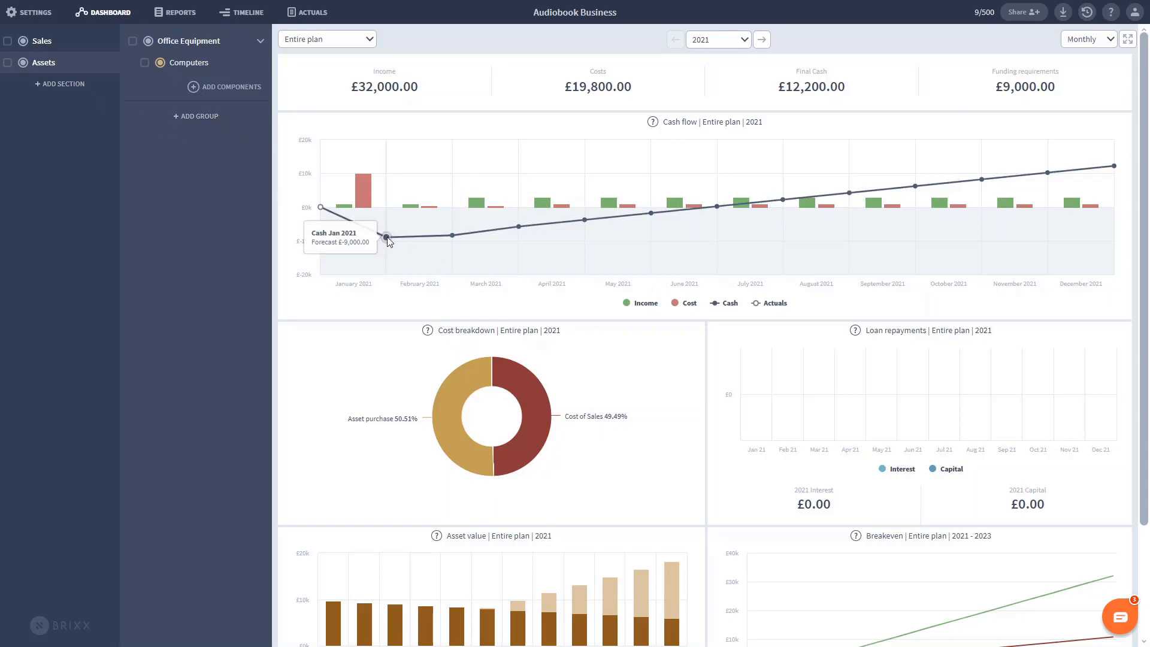
- Add a new section named Funding and create a group in it with the default name Funding Group
{"action": "left_click", "coordinate": [62, 87]}
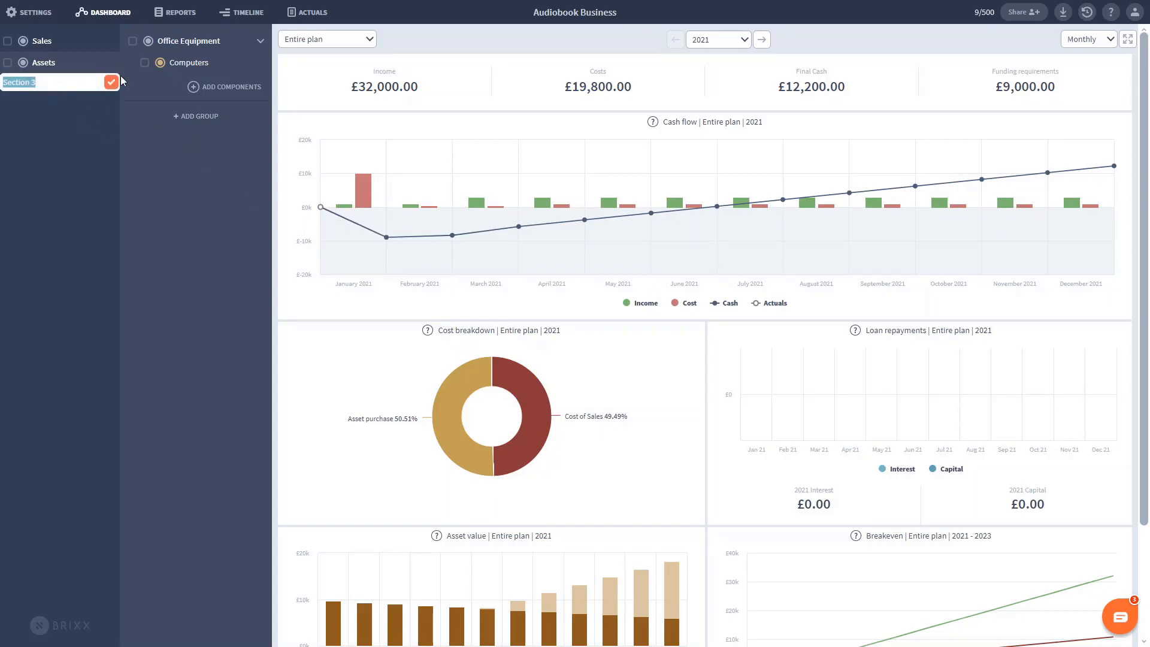
{"action": "type", "text": "Funidn"}
{"action": "key", "text": "Return"}
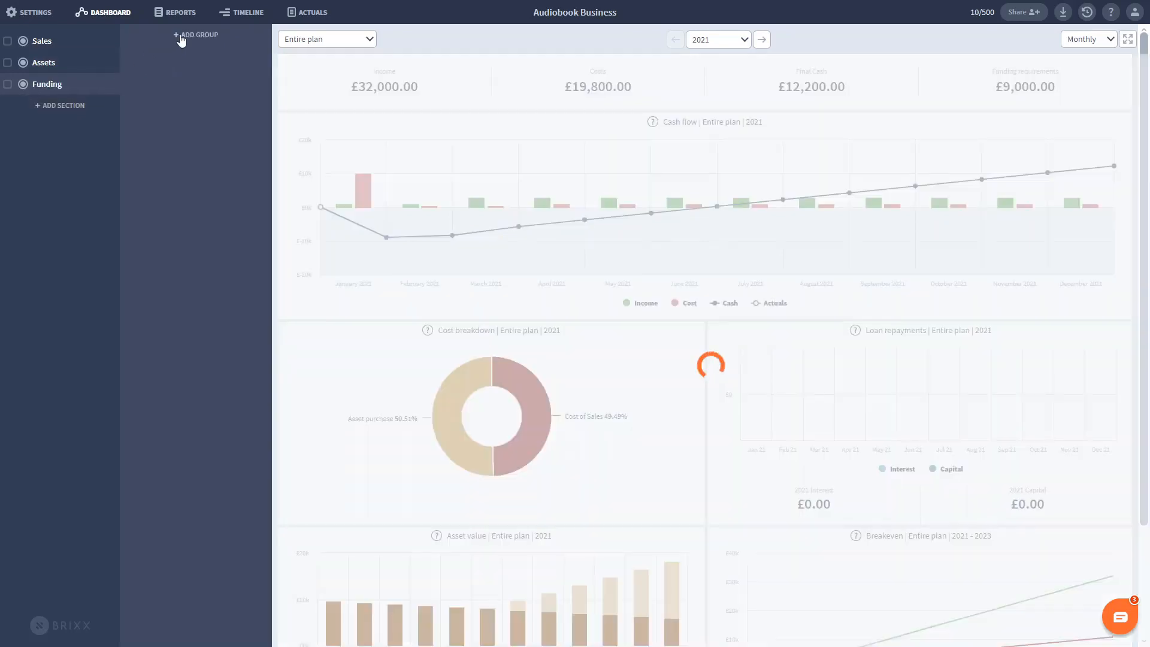
{"action": "left_click", "coordinate": [190, 36]}
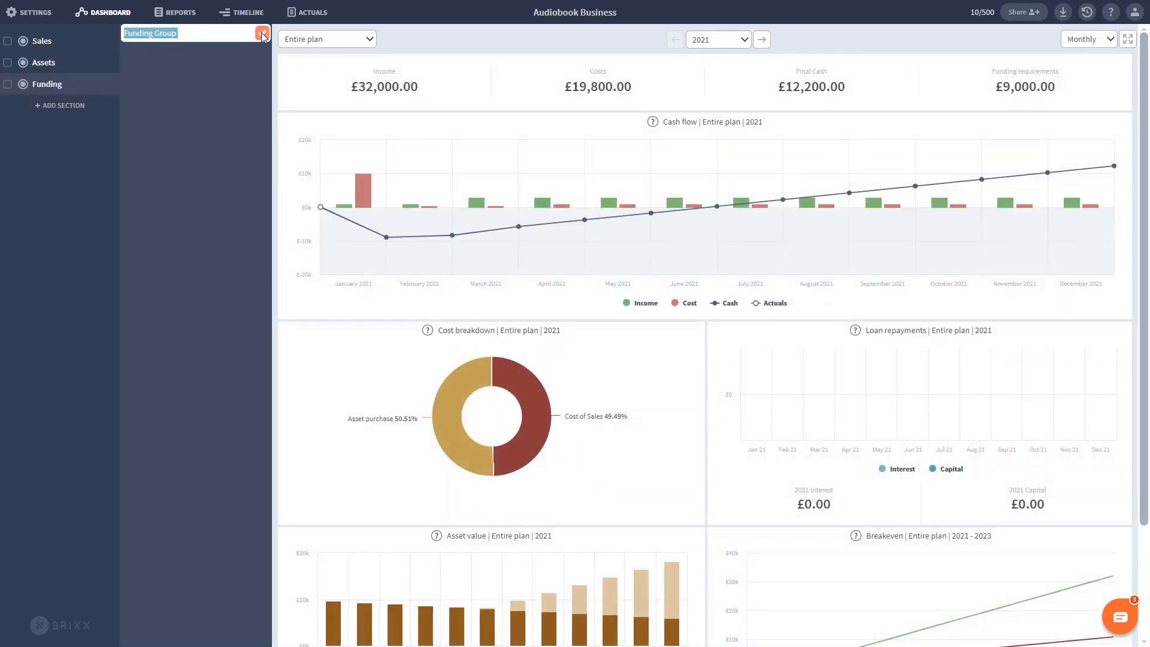
{"action": "left_click", "coordinate": [263, 34]}
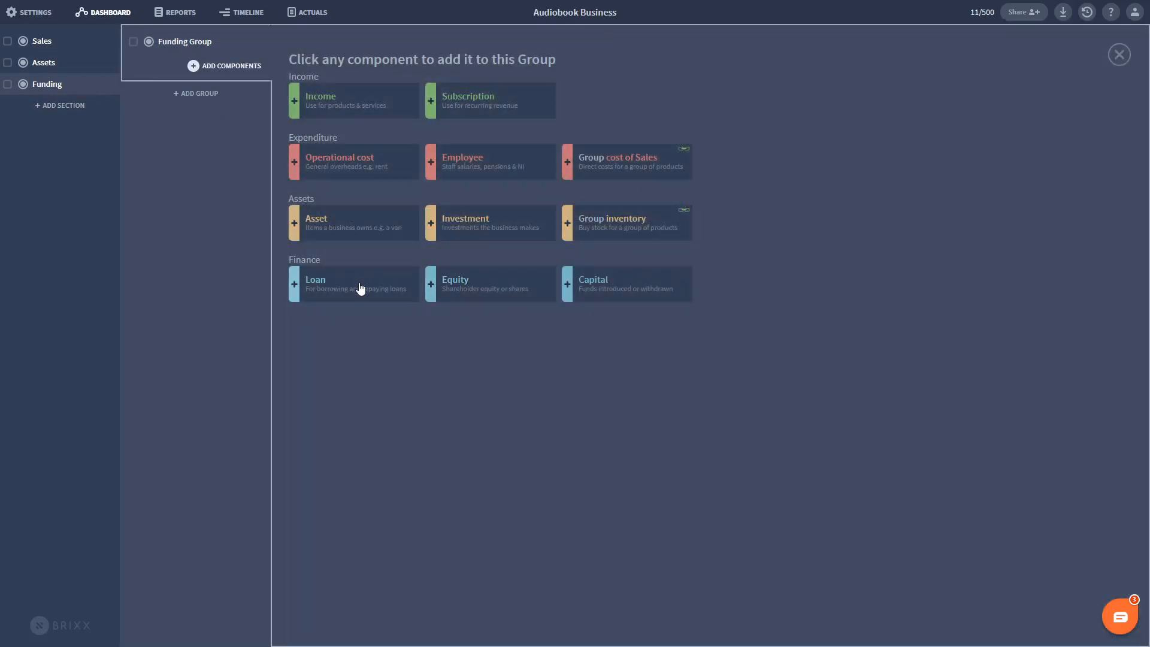
- Add a Loan component to Funding Group, set it to £10,000 starting January 2021 over 5 years, and save it
{"action": "left_click", "coordinate": [360, 289]}
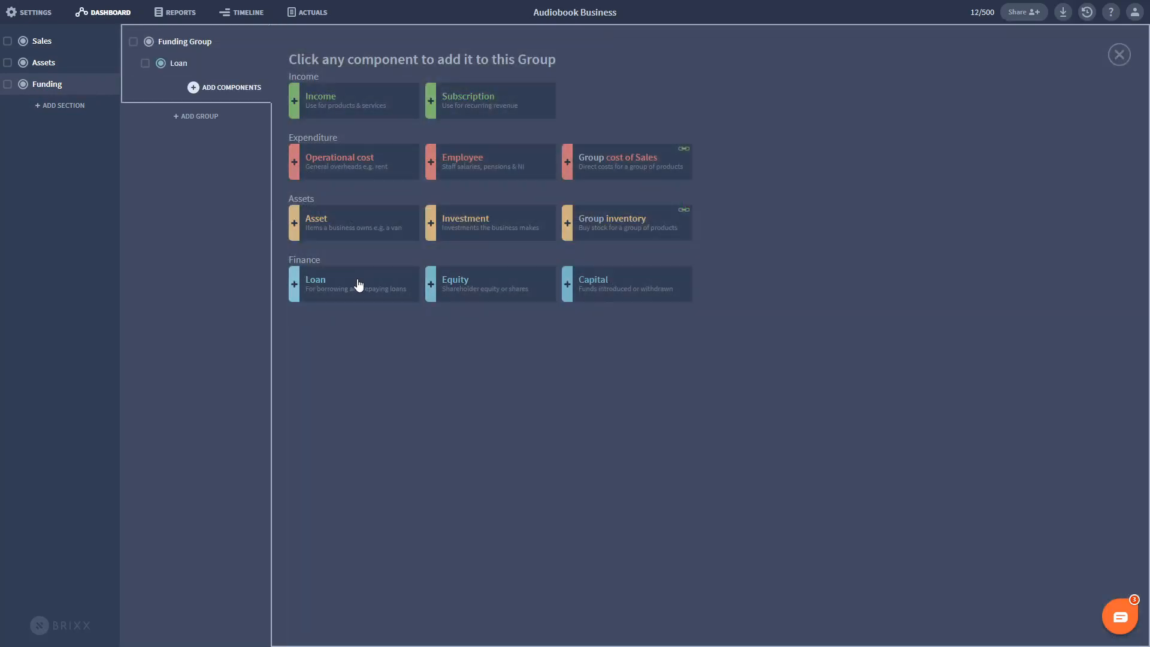
{"action": "left_click", "coordinate": [209, 63]}
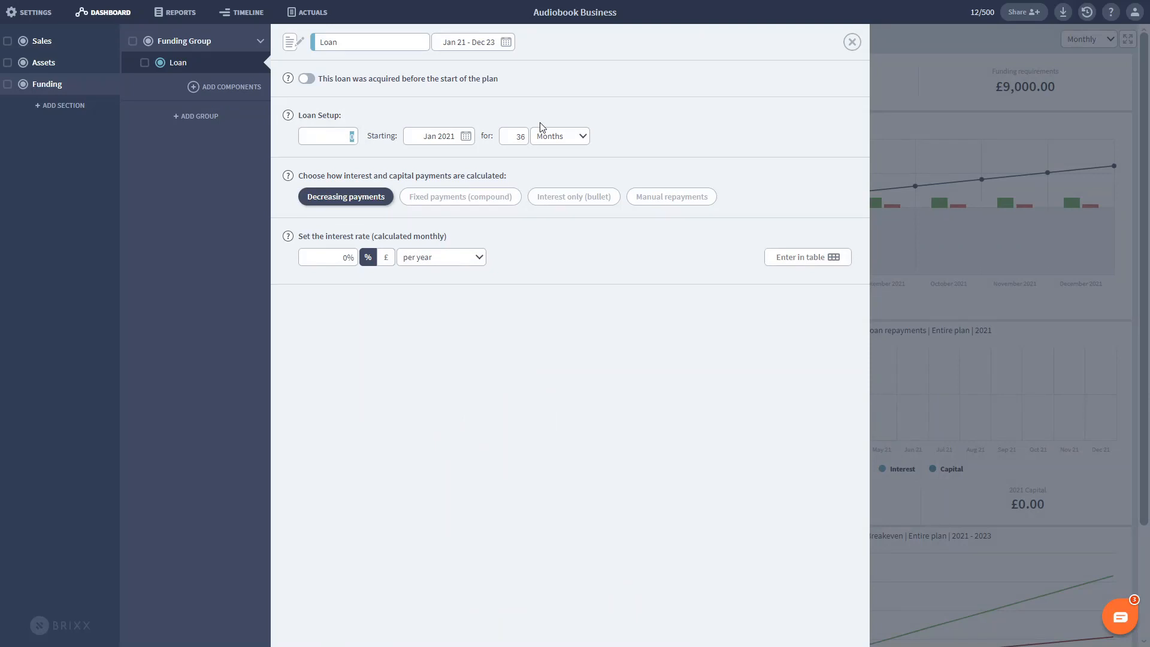
{"action": "type", "text": "10000"}
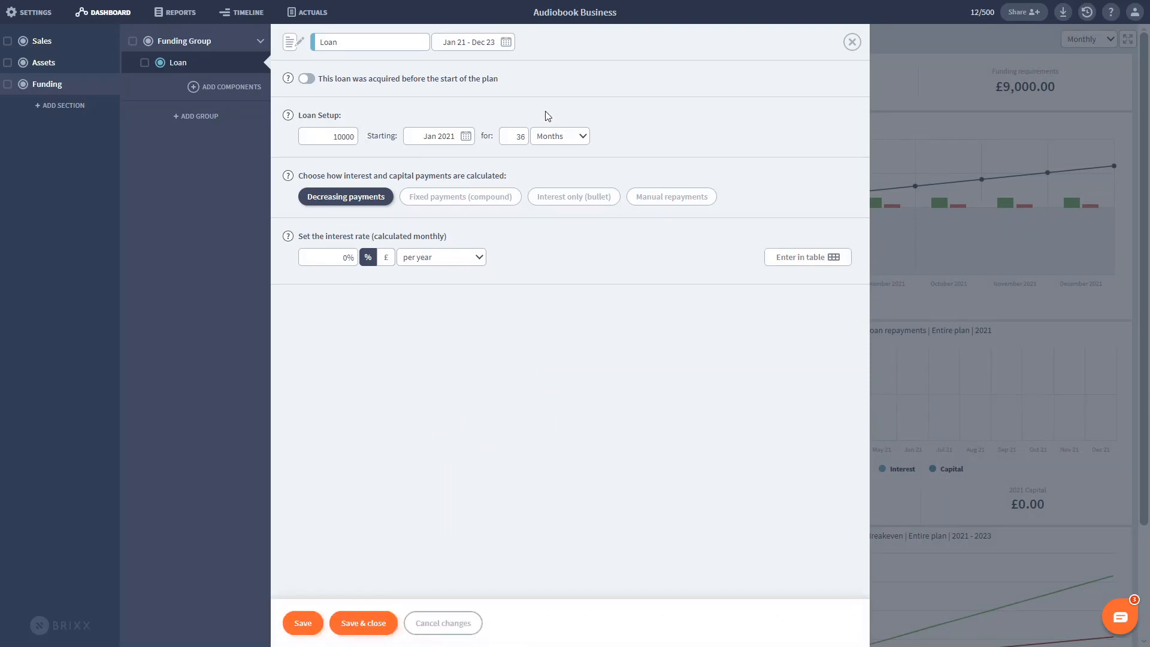
{"action": "double_click", "coordinate": [519, 137]}
{"action": "type", "text": "5"}
{"action": "left_click", "coordinate": [560, 138]}
{"action": "left_click", "coordinate": [564, 172]}
{"action": "left_click", "coordinate": [366, 624]}
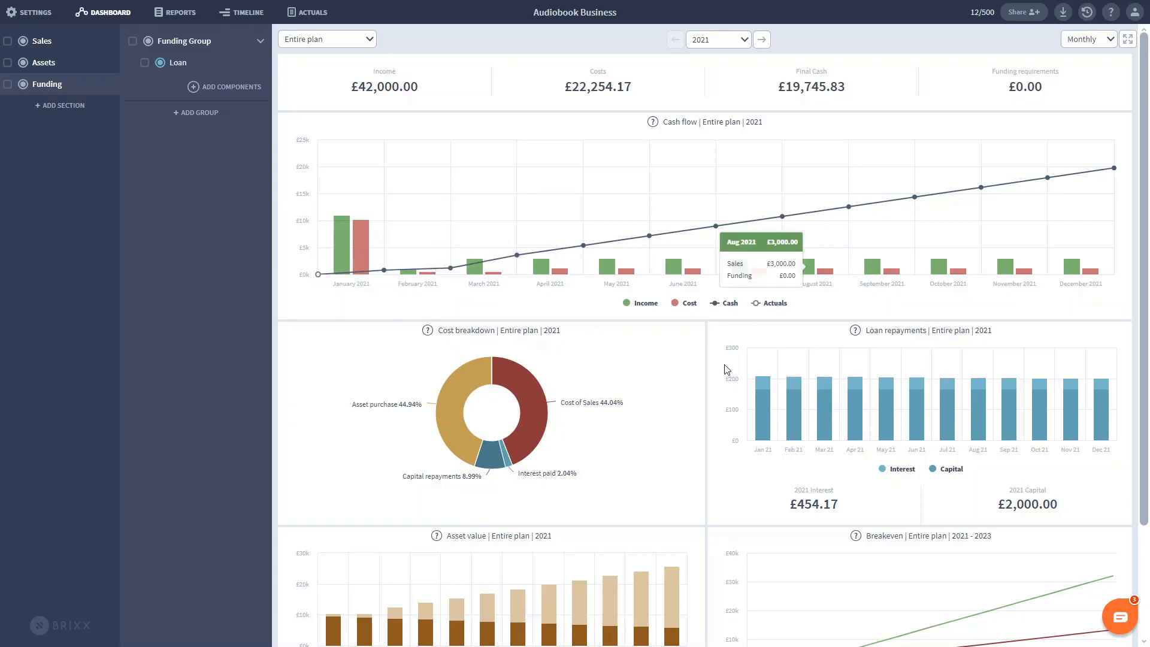
- Review the dashboard charts with the loan included and show the components of the Sales section
{"action": "left_click_drag", "start_coordinate": [1143, 178], "coordinate": [1144, 238]}
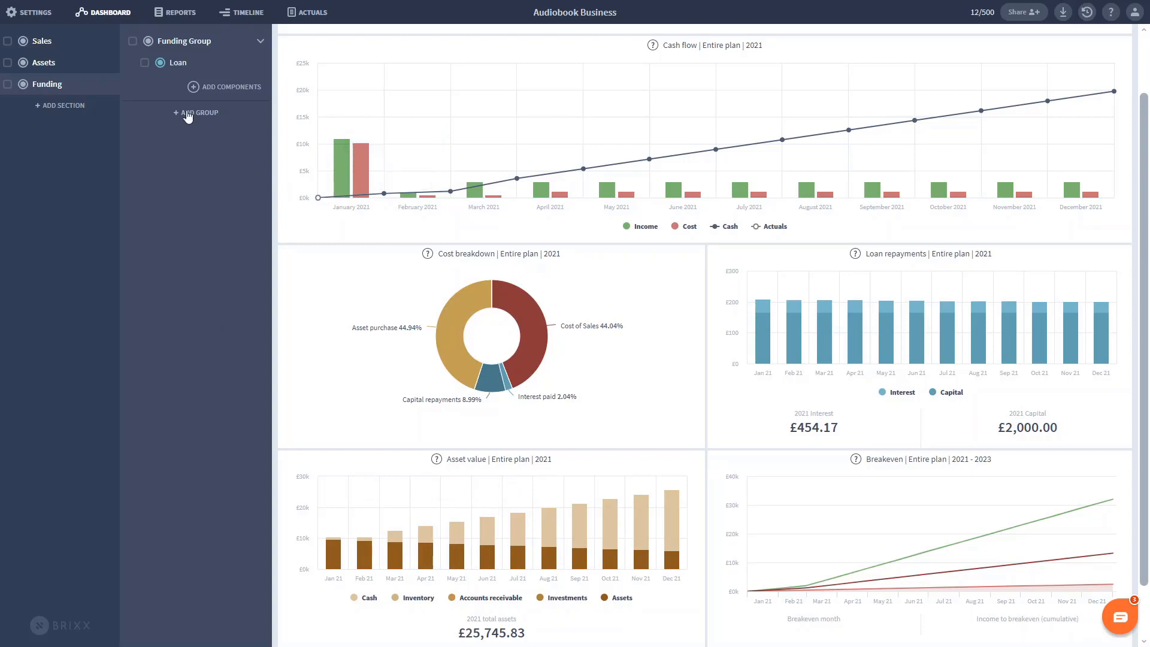
{"action": "scroll", "coordinate": [1135, 242], "scroll_direction": "up", "scroll_amount": 2}
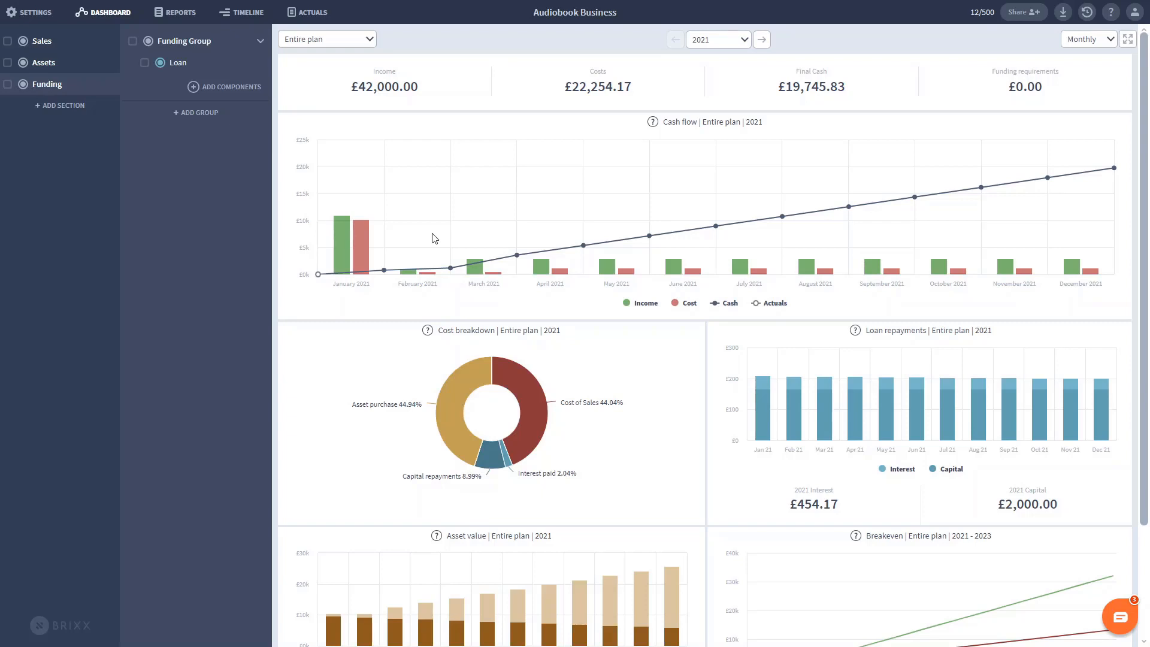
{"action": "left_click", "coordinate": [82, 42]}
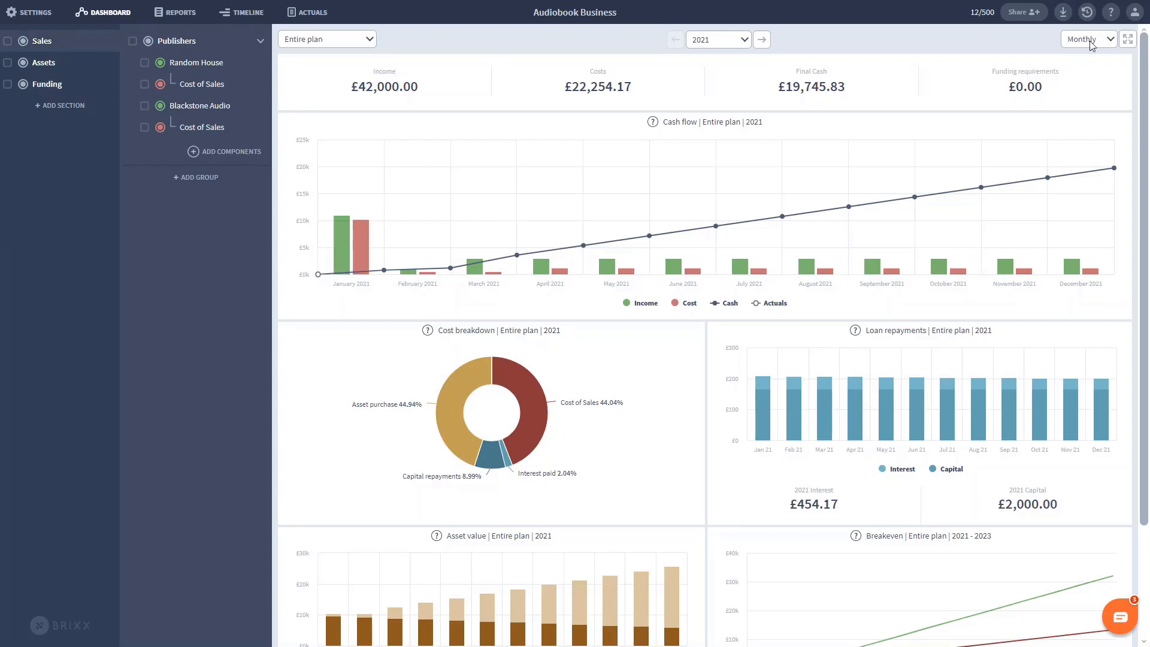
- Open the DEMO: Audiobook Business plan from the list of plans and compare actual with forecast cash on its dashboard
{"action": "left_click", "coordinate": [1134, 15]}
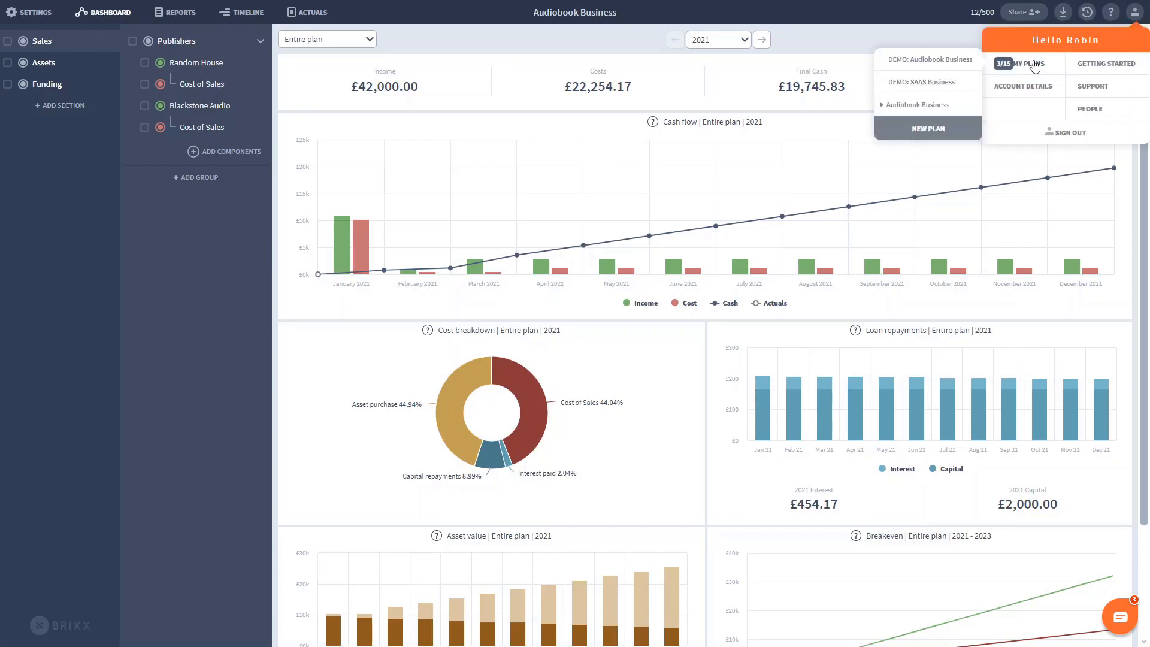
{"action": "left_click", "coordinate": [1035, 64]}
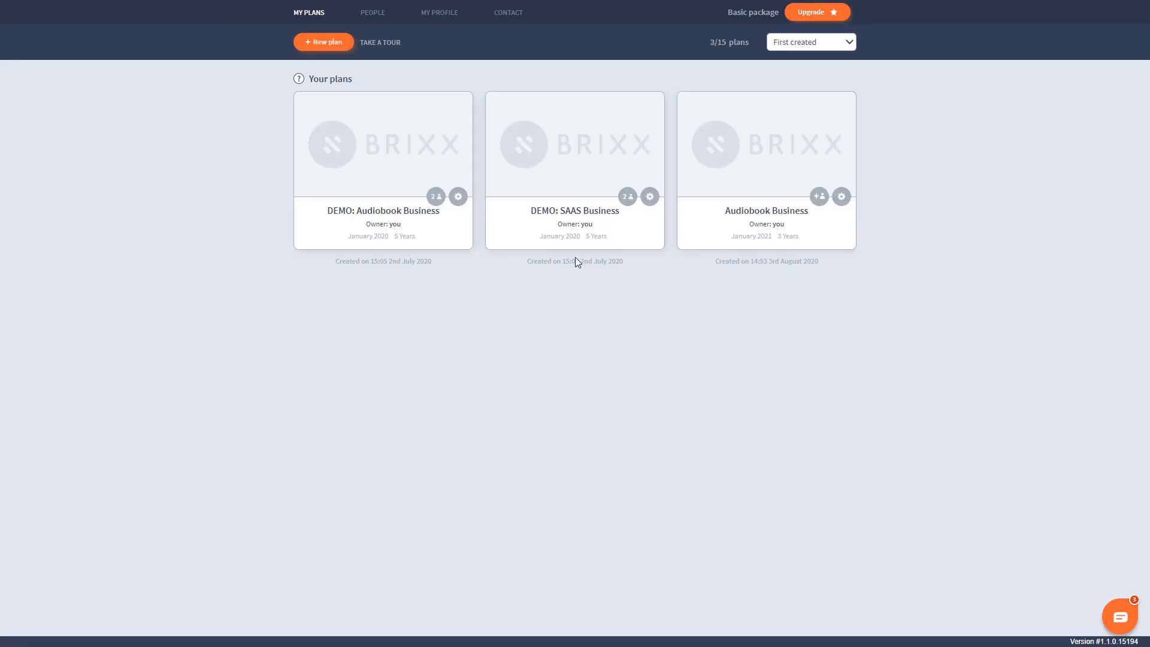
{"action": "left_click", "coordinate": [379, 151]}
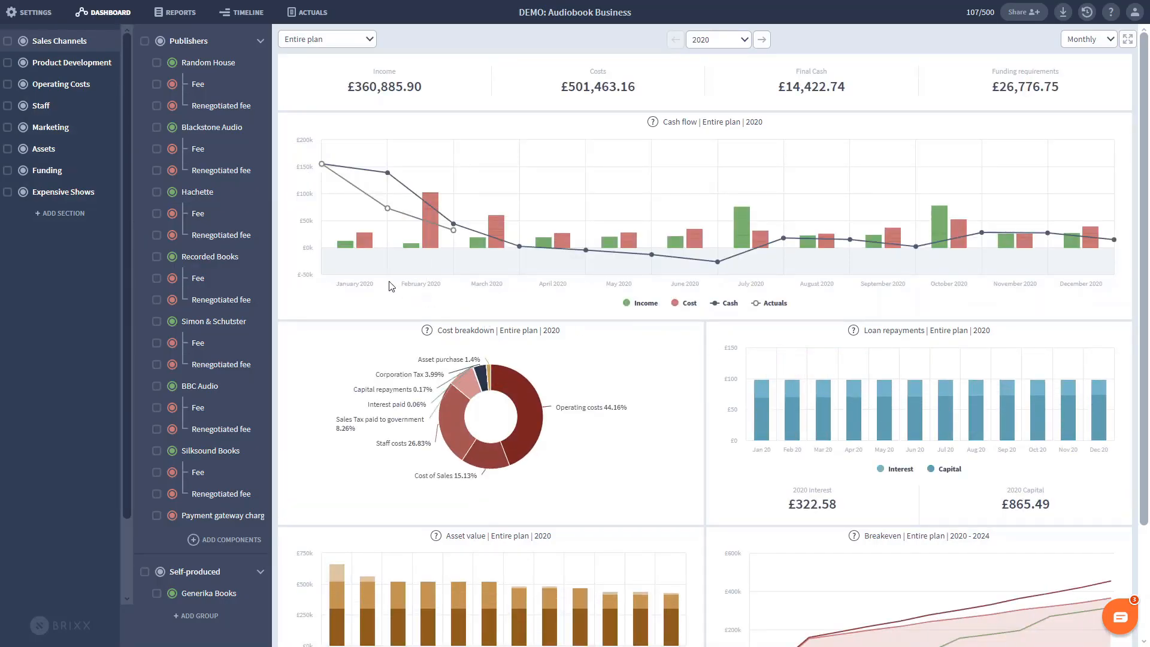
{"action": "mouse_move", "coordinate": [390, 214]}
- Examine the cash flow actuals entered for the publishers in January and February 2020 beside the March forecasts
{"action": "left_click", "coordinate": [306, 12]}
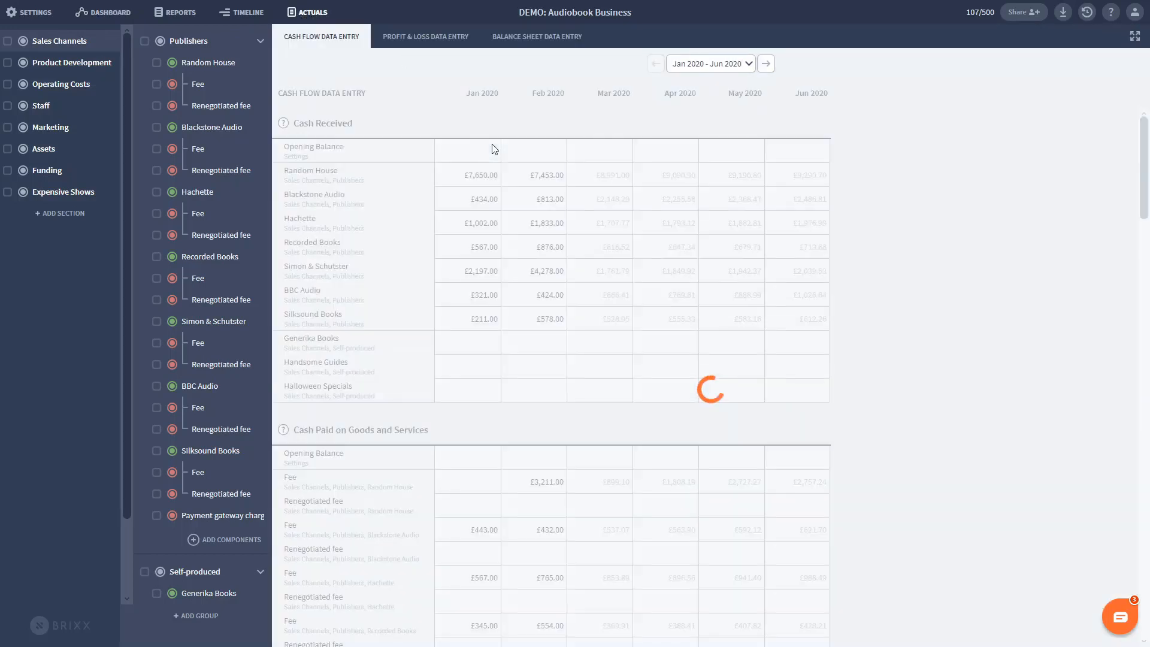
{"action": "mouse_move", "coordinate": [483, 173]}
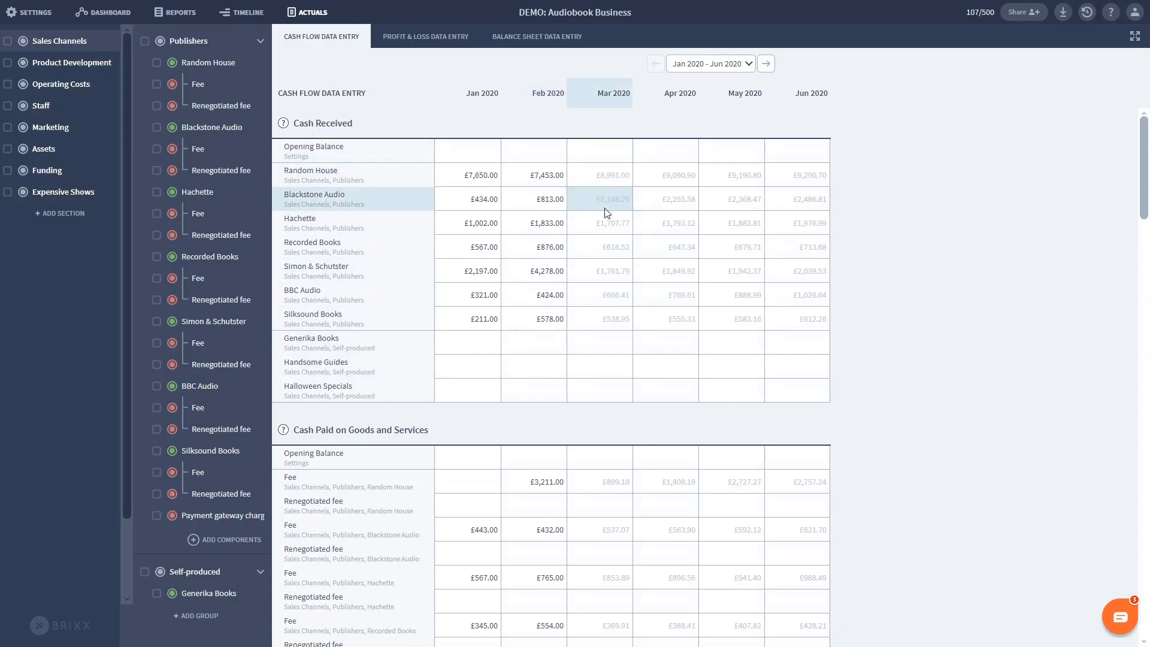
{"action": "mouse_move", "coordinate": [605, 226]}
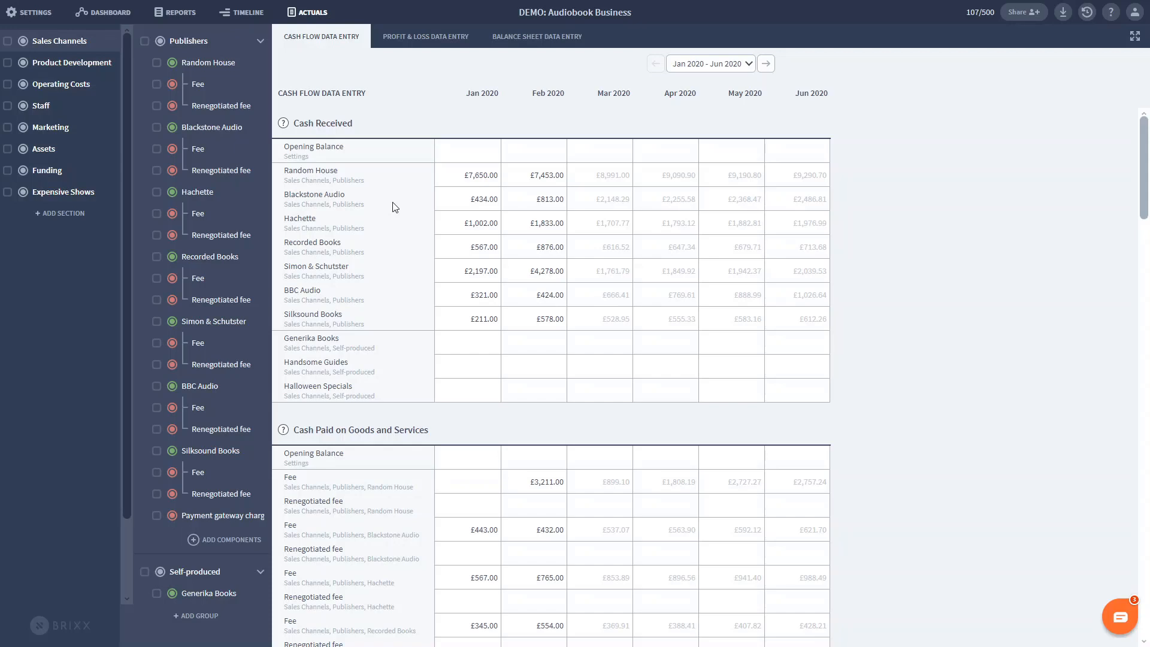
- Compare forecast and actual cash received in the 2020 cash flow report, broken down by individual publisher under Sales Channels
{"action": "left_click", "coordinate": [176, 15]}
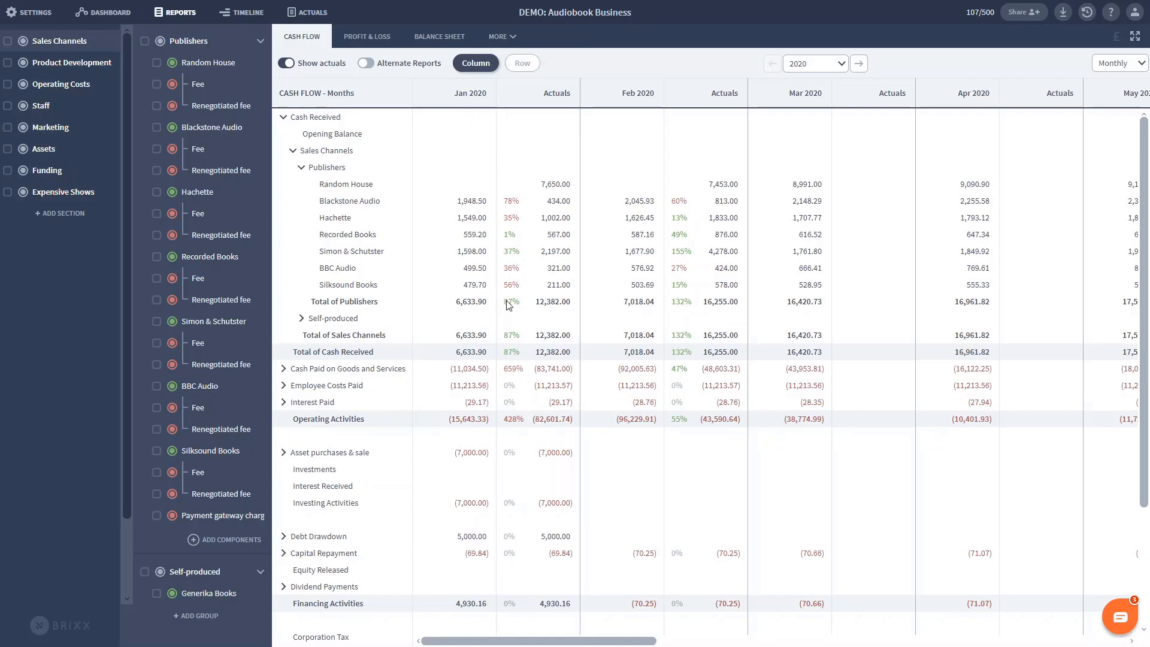
{"action": "left_click", "coordinate": [283, 117]}
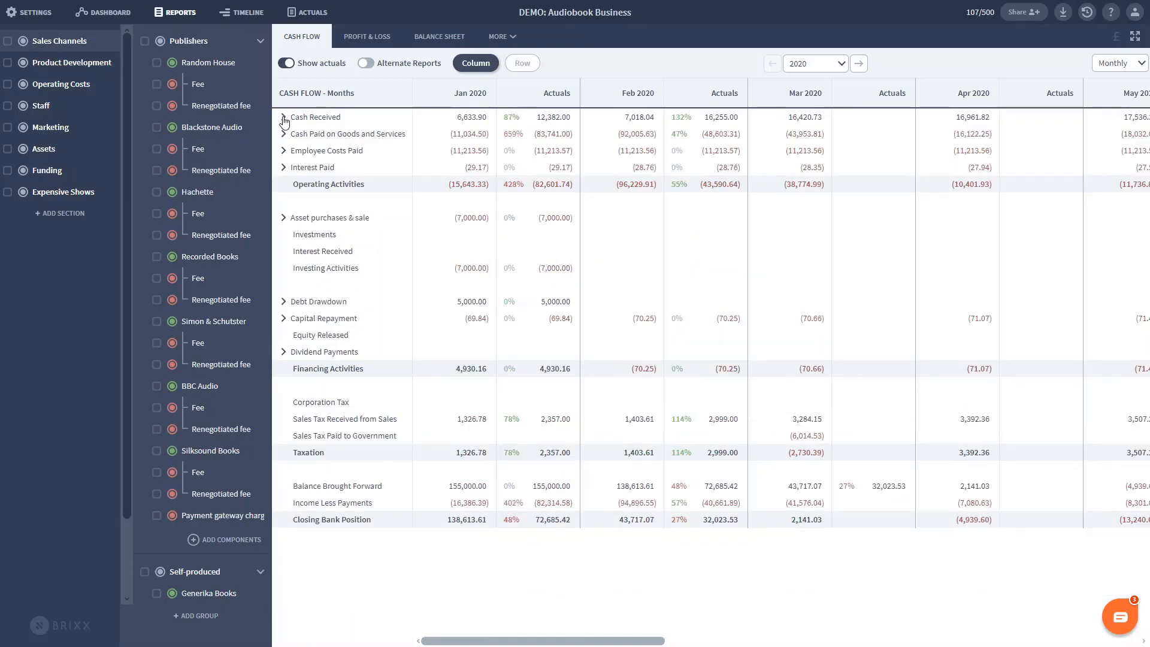
{"action": "left_click", "coordinate": [284, 117]}
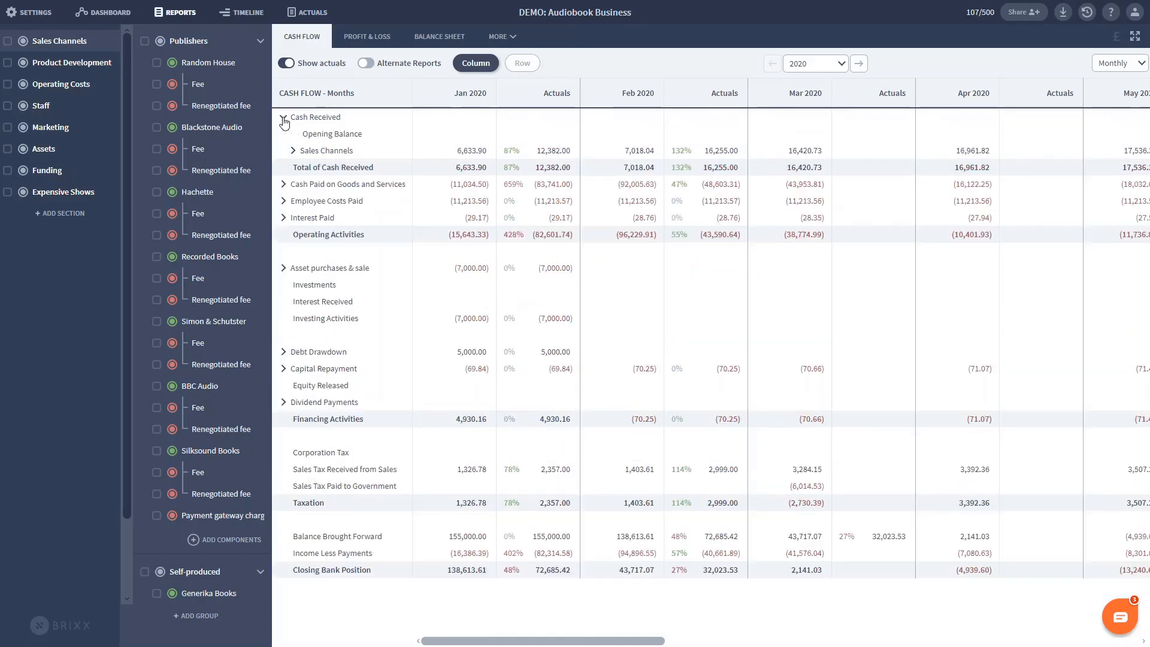
{"action": "left_click", "coordinate": [293, 150]}
{"action": "left_click", "coordinate": [301, 167]}
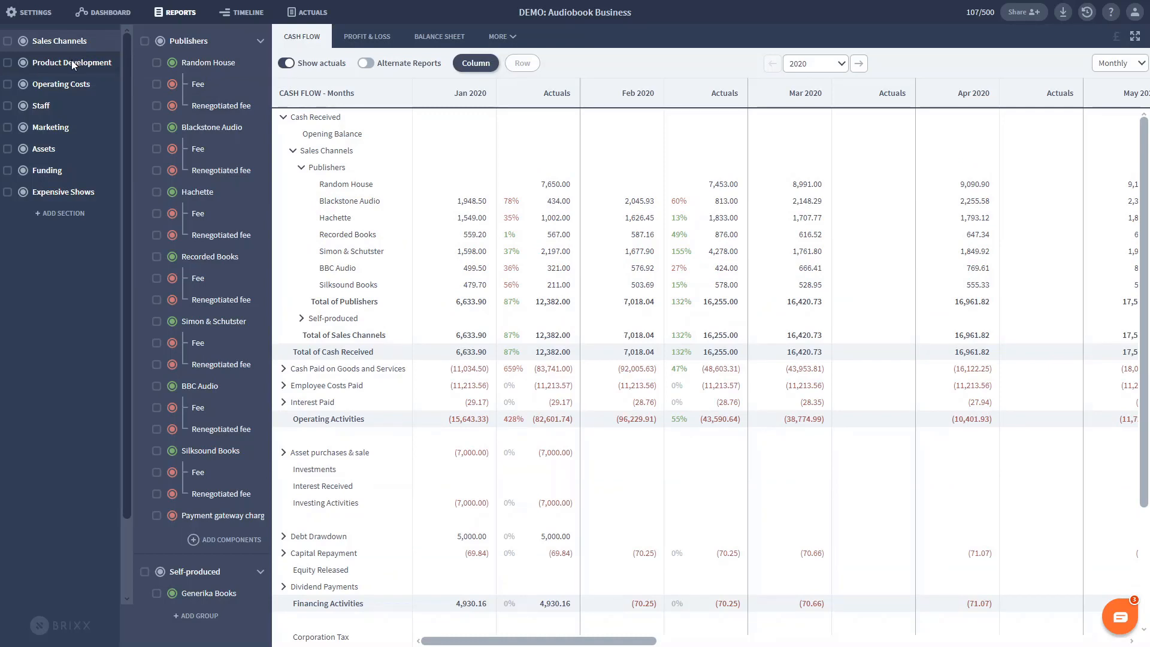
- Look through the components of the Staff, Marketing and Expensive Shows sections
{"action": "left_click", "coordinate": [56, 106]}
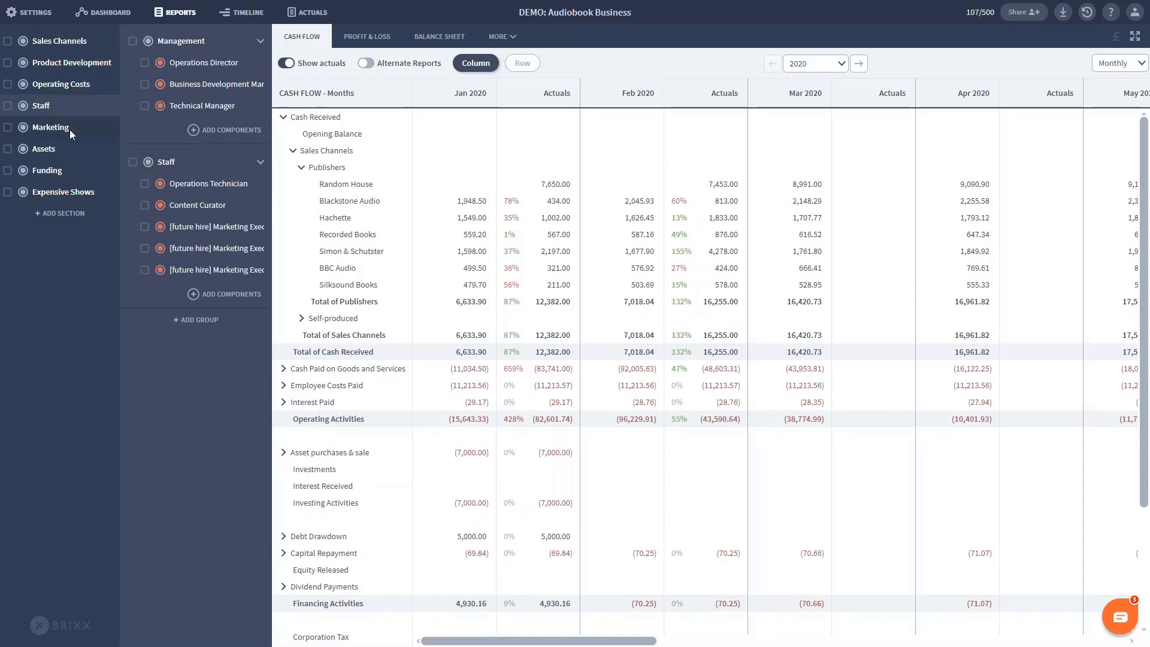
{"action": "left_click", "coordinate": [69, 130]}
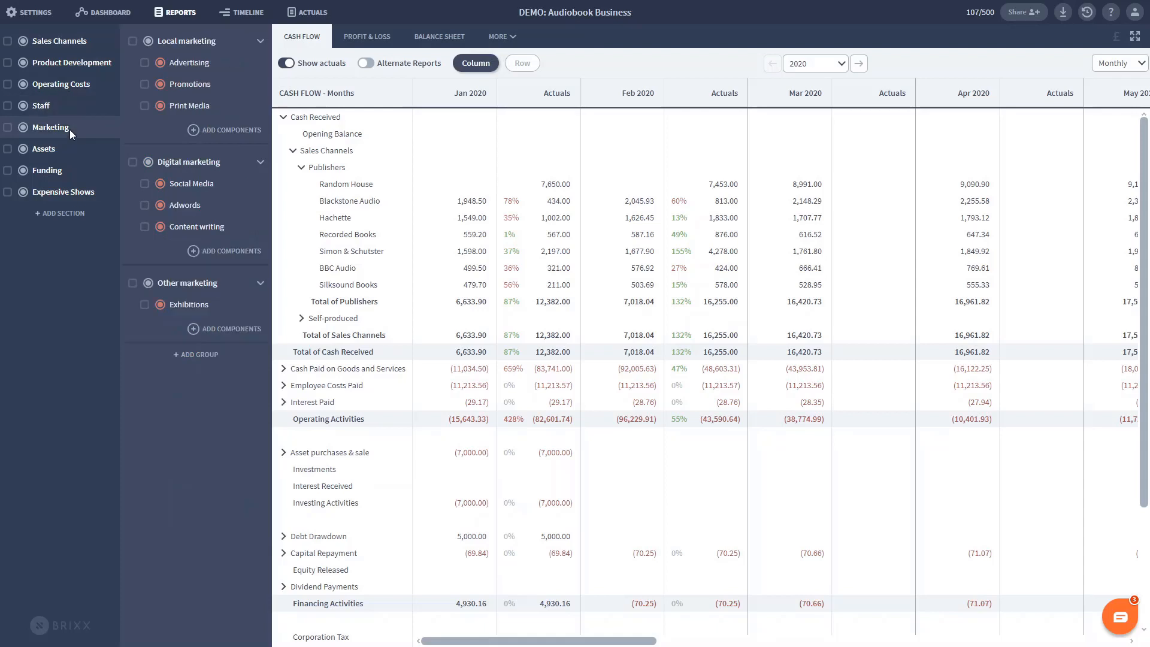
{"action": "left_click", "coordinate": [76, 192]}
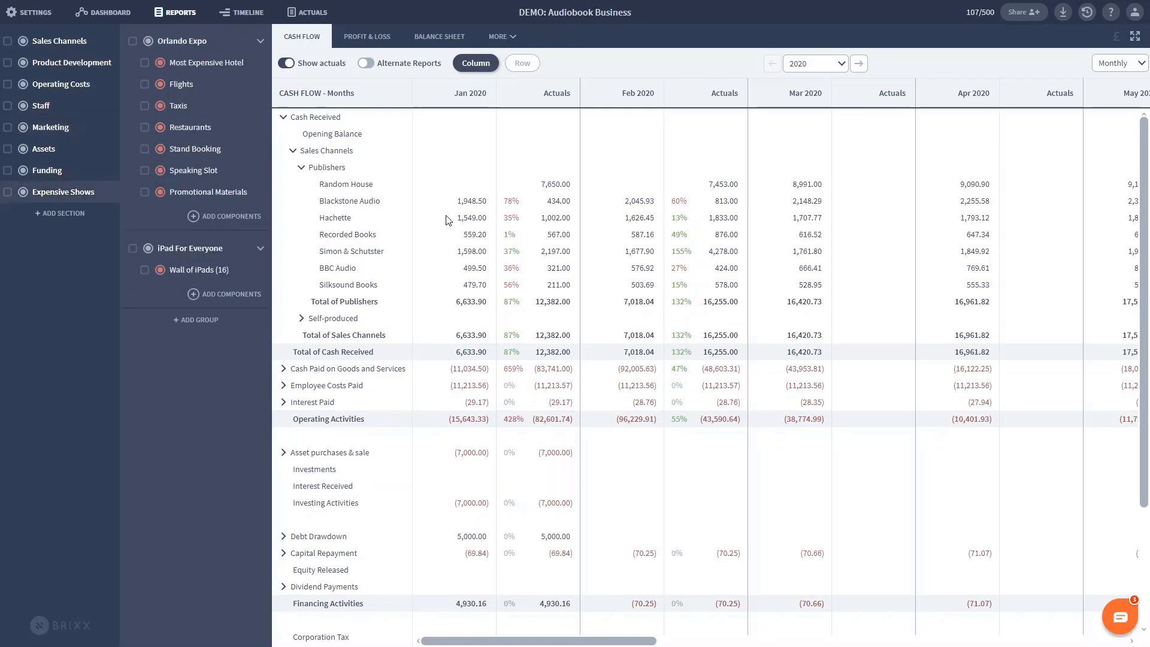
- Switch off the Expensive Shows section and compare the 2020 cash flow chart on the dashboard before and after
{"action": "left_click", "coordinate": [109, 14]}
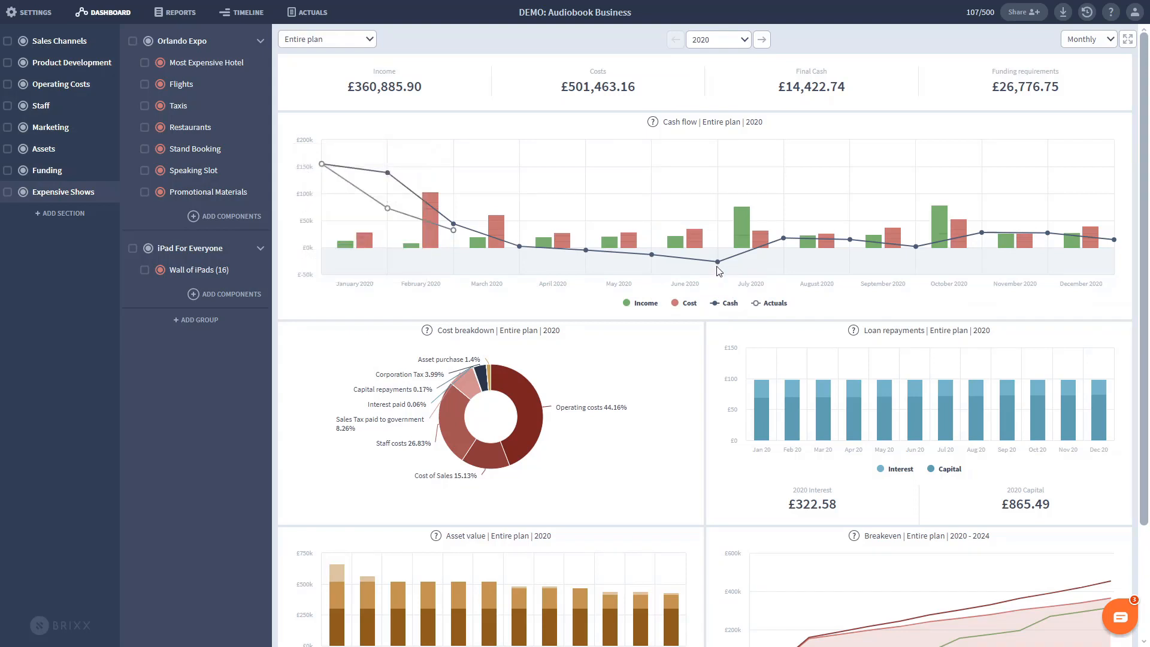
{"action": "mouse_move", "coordinate": [719, 265]}
{"action": "mouse_move", "coordinate": [205, 273]}
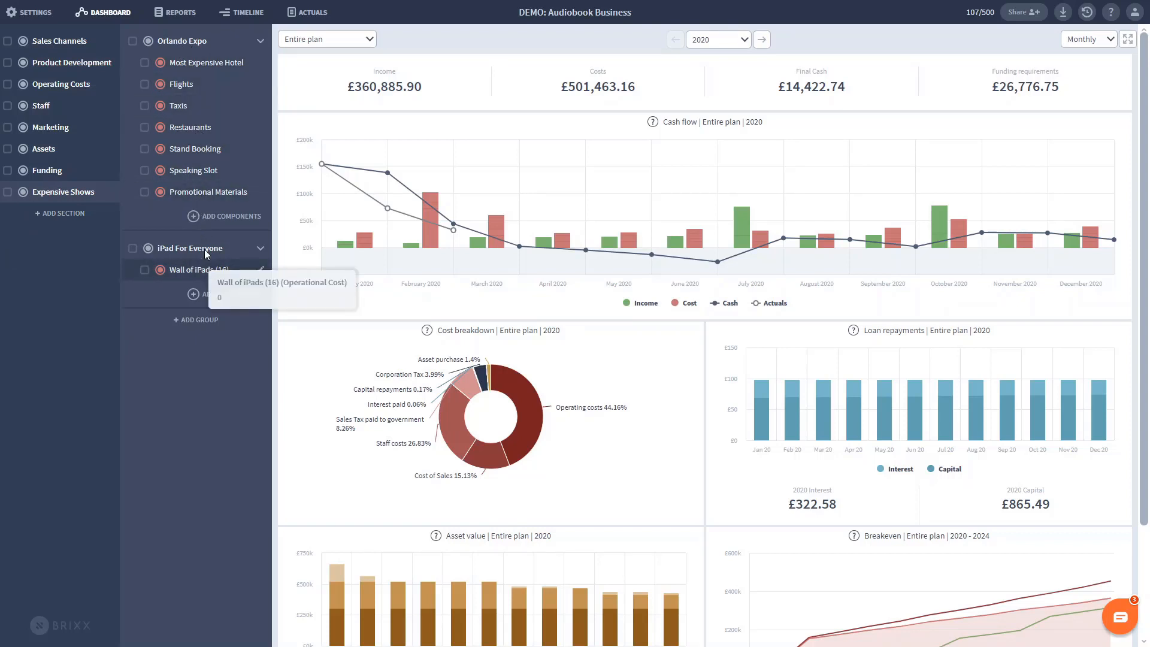
{"action": "mouse_move", "coordinate": [206, 63]}
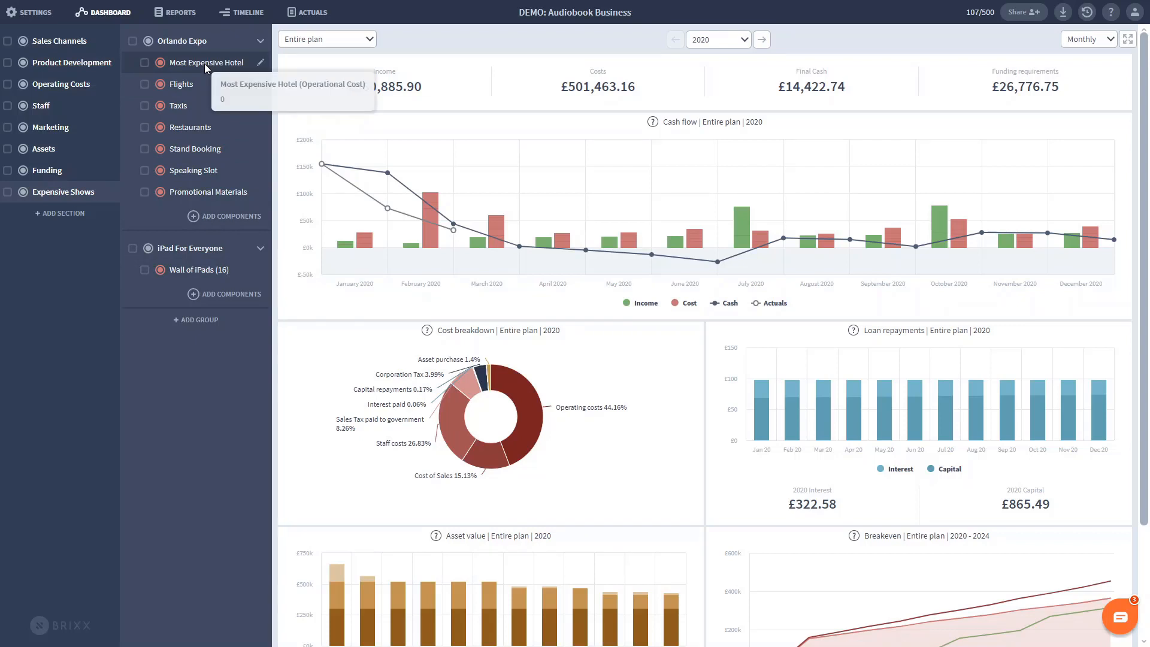
{"action": "left_click", "coordinate": [24, 192]}
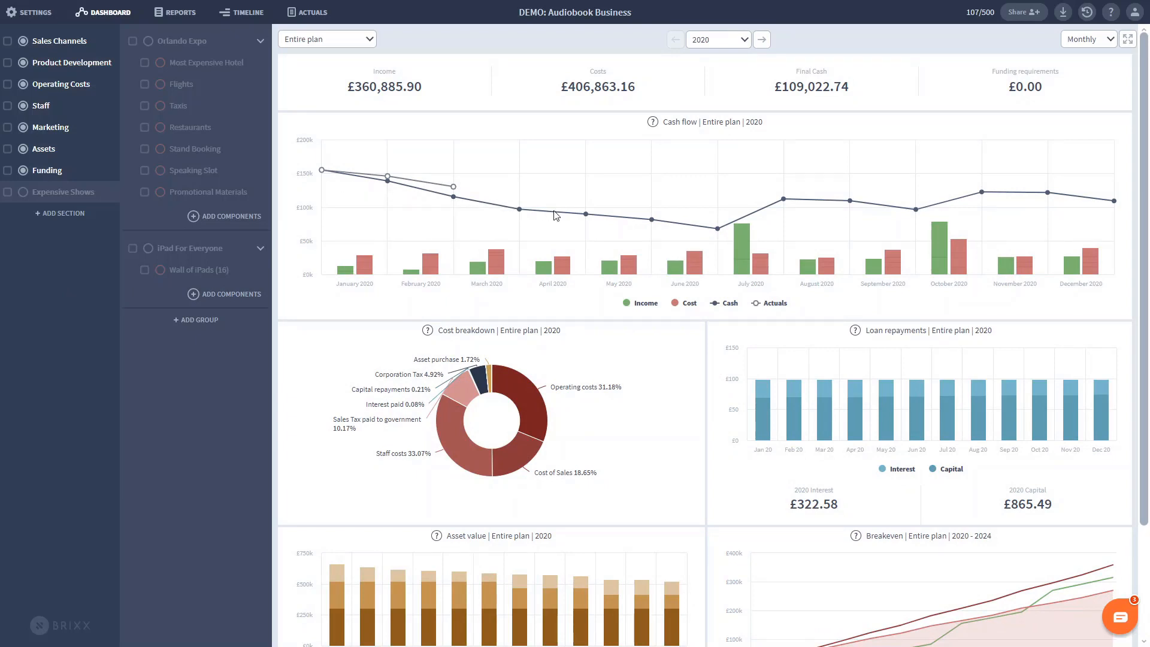
{"action": "mouse_move", "coordinate": [719, 235]}
- Open the DEMO: SAAS Business plan from the list of plans and show its dashboard
{"action": "left_click", "coordinate": [1135, 13]}
{"action": "mouse_move", "coordinate": [1031, 63]}
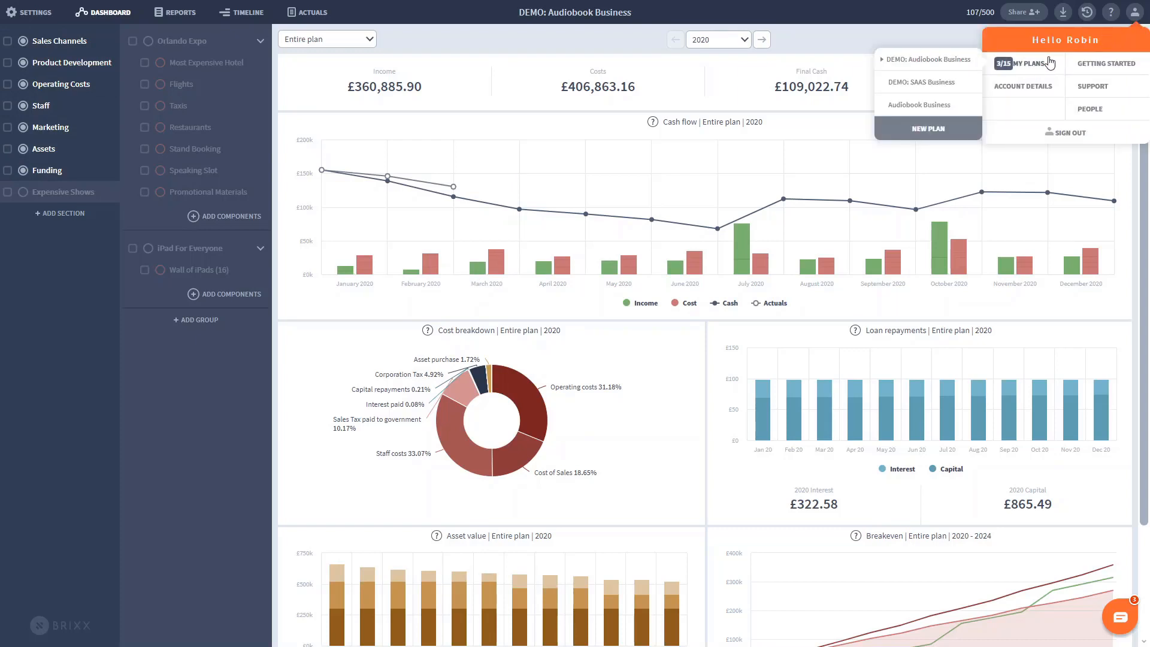
{"action": "left_click", "coordinate": [929, 85]}
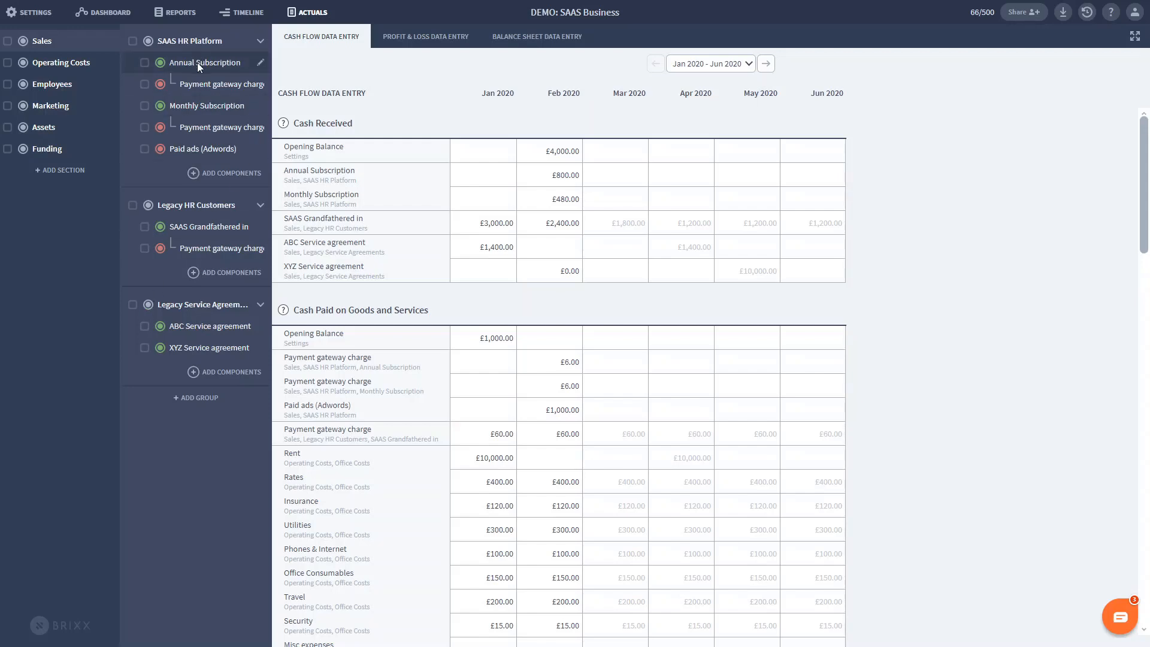
{"action": "left_click", "coordinate": [115, 13]}
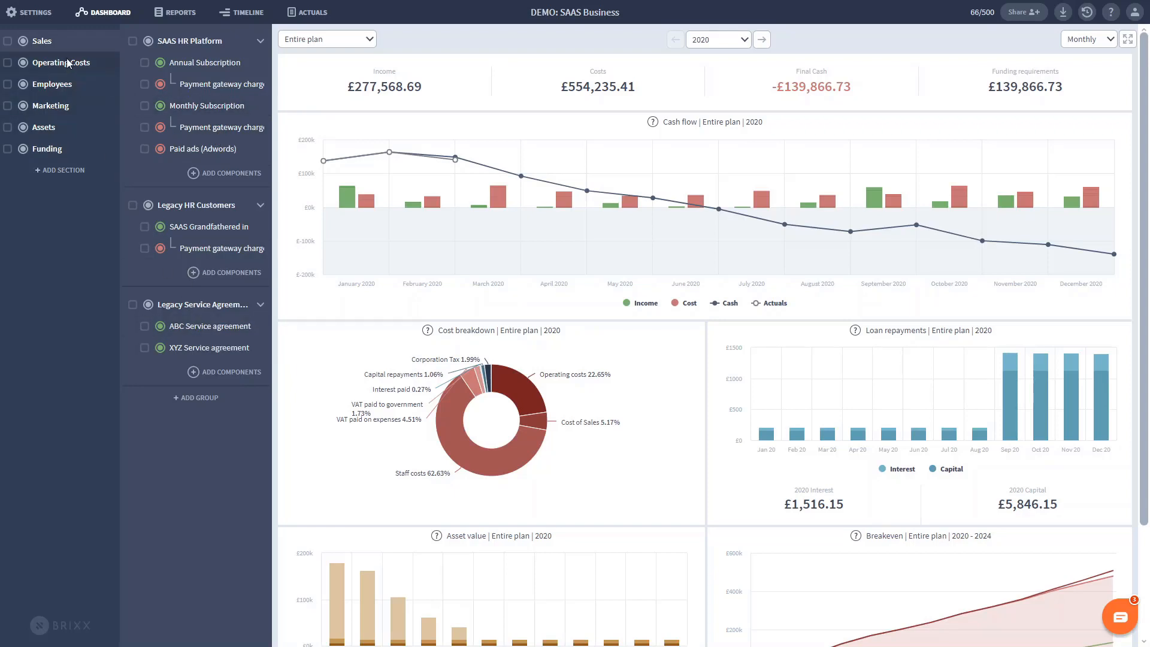
- Review the Employees section's hiring dates on the timeline and its staff costs in the profit and loss report, ending on the dashboard
{"action": "left_click", "coordinate": [52, 84]}
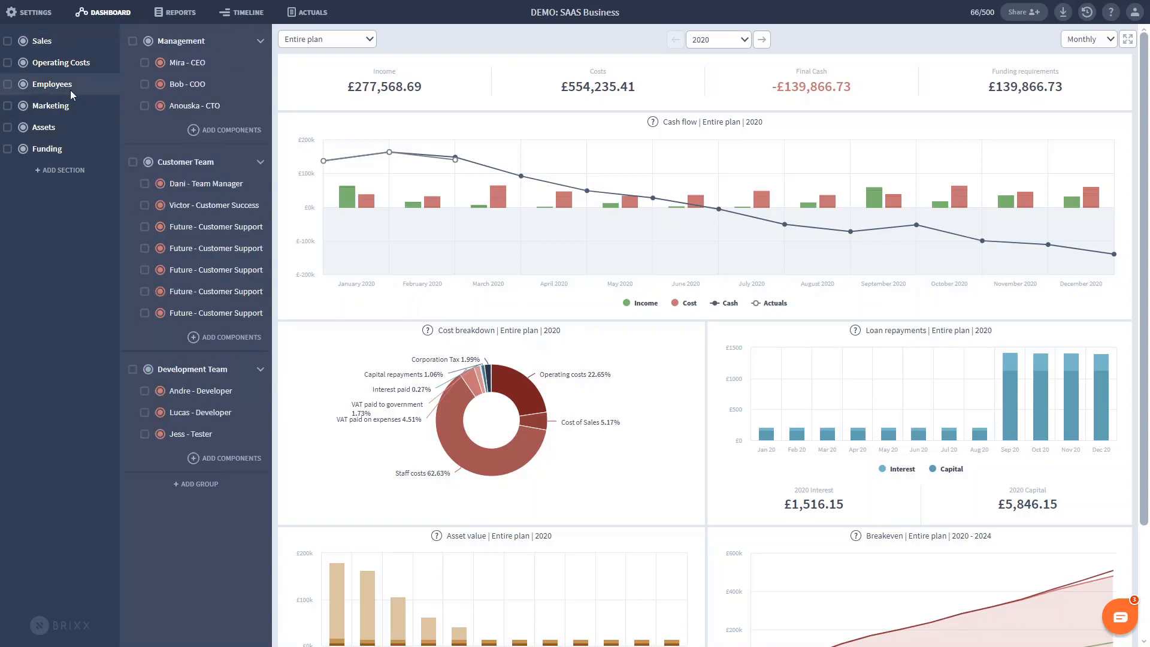
{"action": "left_click", "coordinate": [240, 14]}
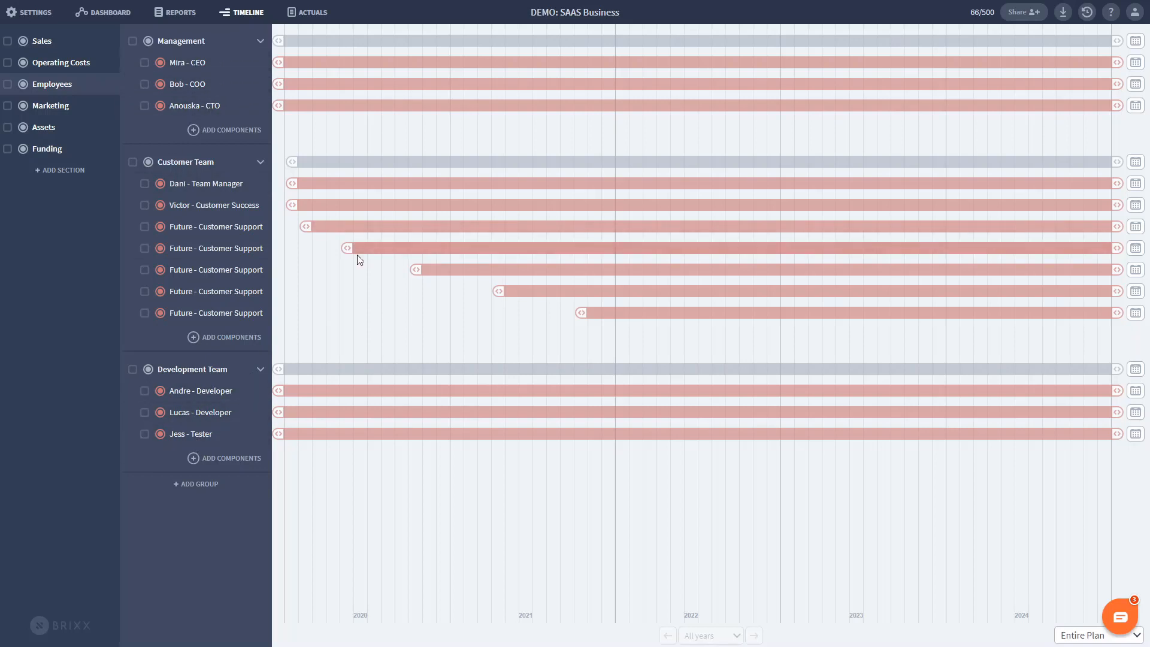
{"action": "left_click", "coordinate": [179, 11]}
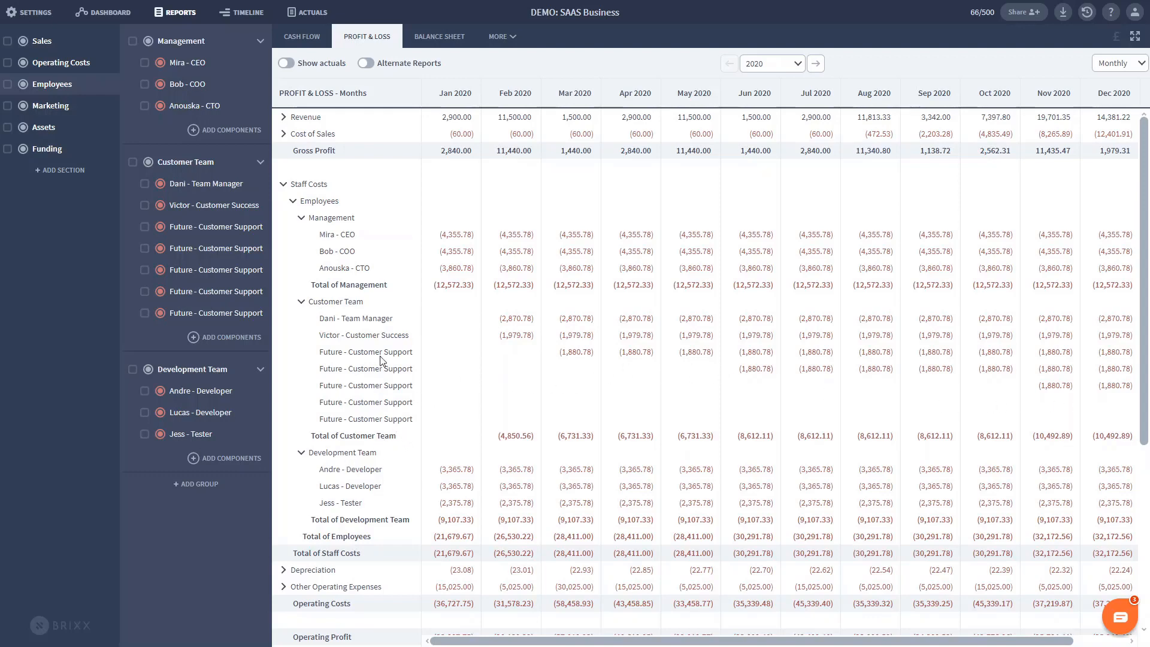
{"action": "left_click", "coordinate": [113, 17]}
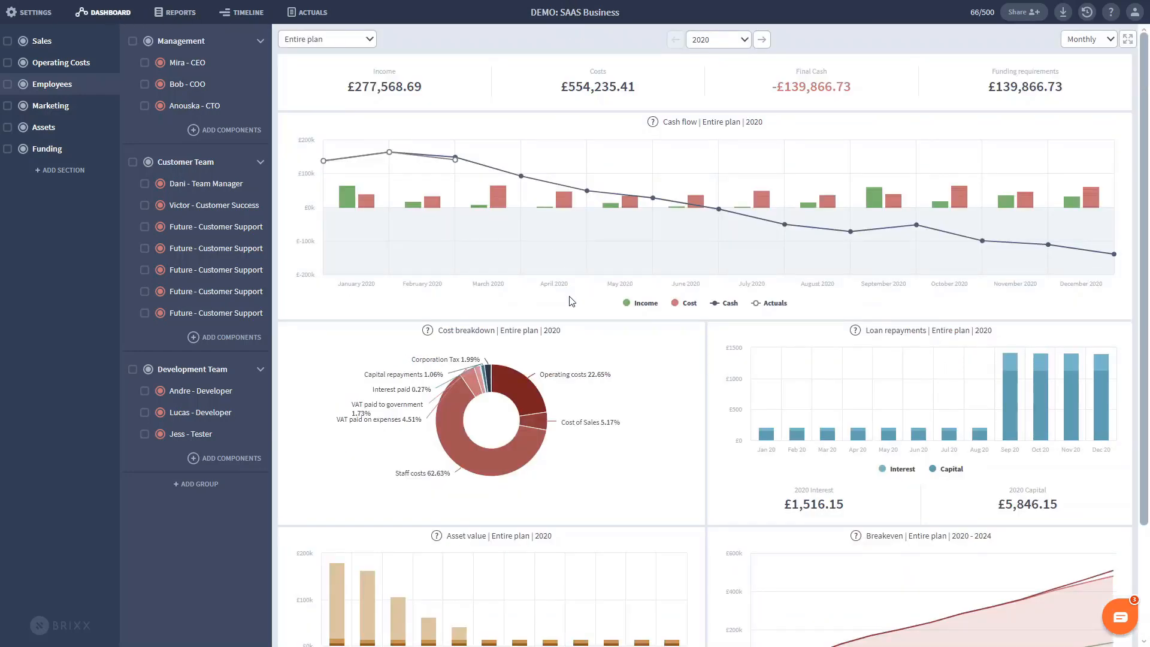